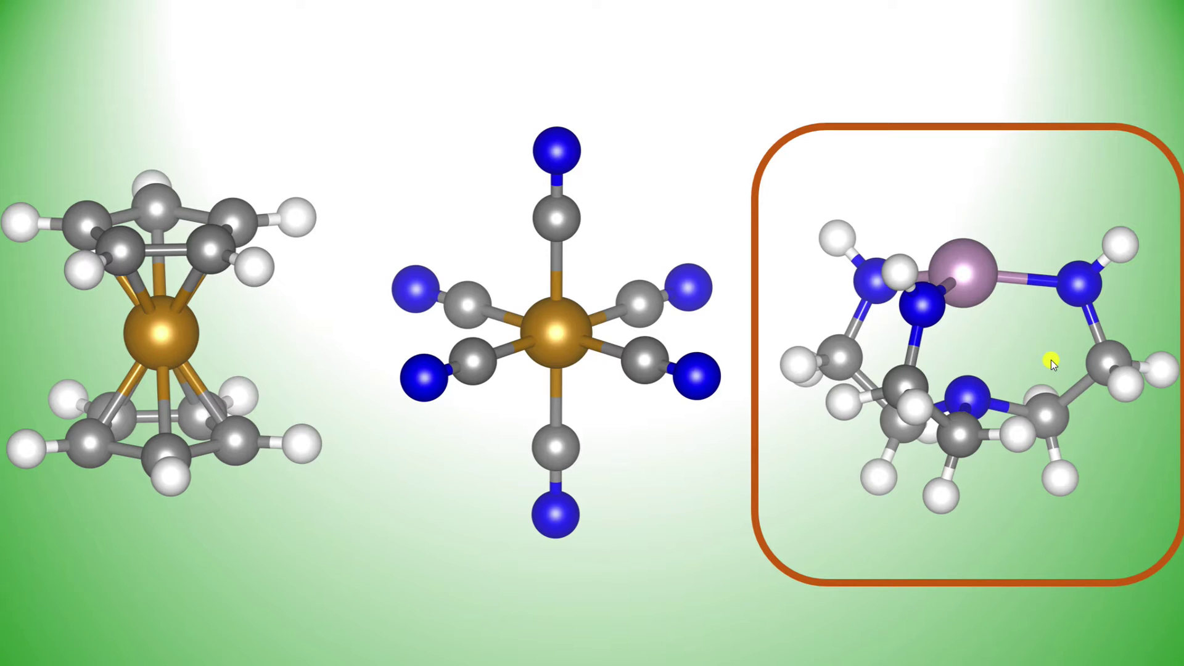
- End the slide show, minimize the presentation and switch to File Explorer
key(Escape)
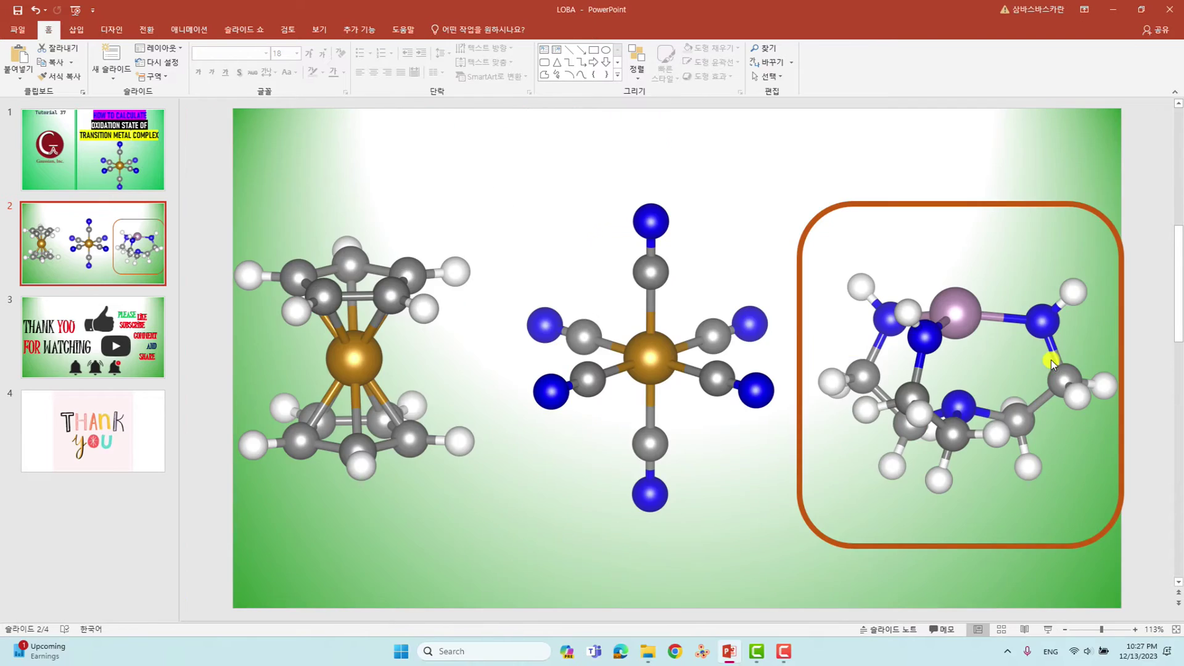
click(1113, 9)
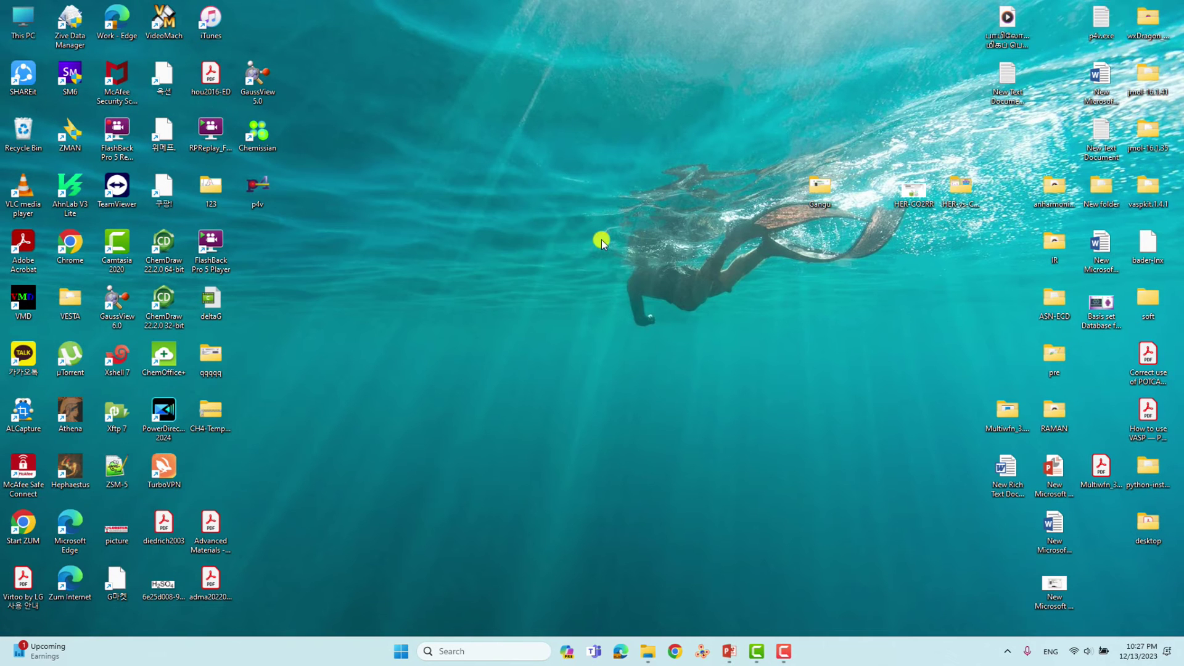
click(650, 647)
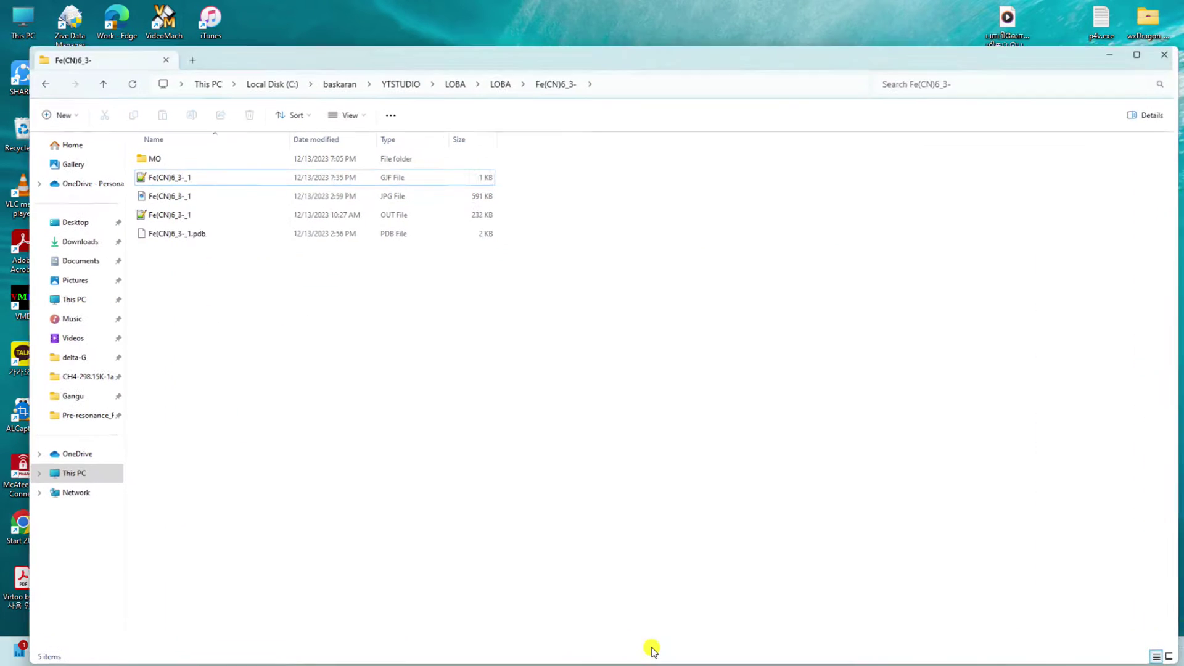
- Go from the Fe(CN)6_3- folder to the HIPT-Mo folder inside the inner LOBA folder
click(92, 74)
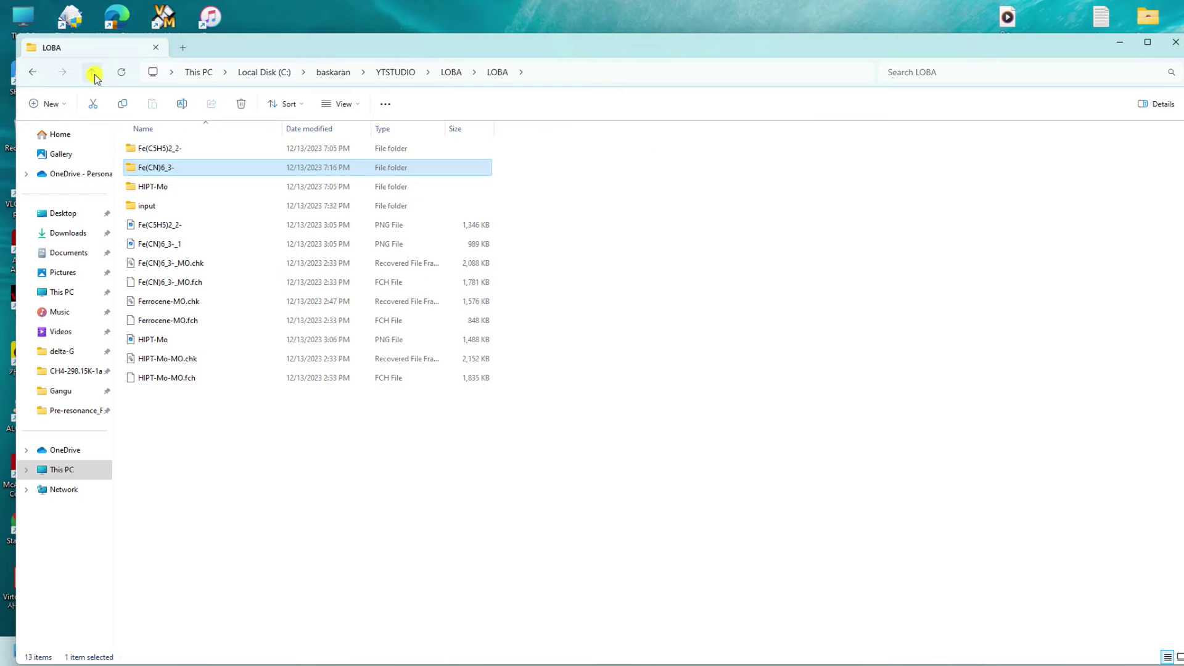
click(93, 74)
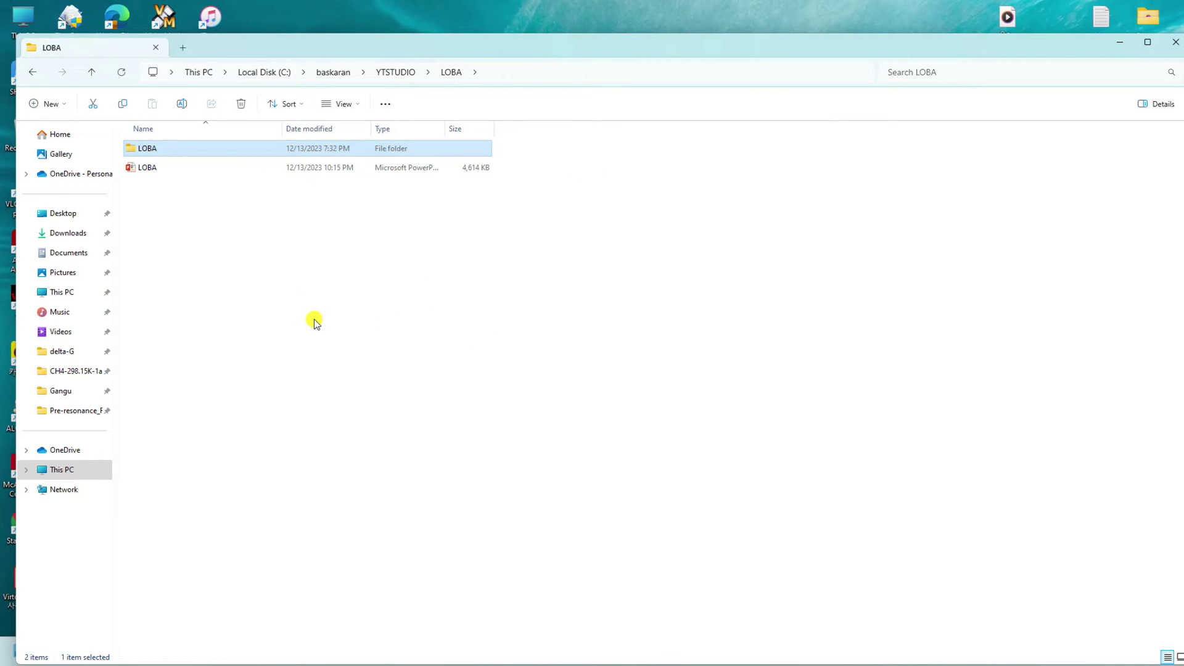
double_click(151, 149)
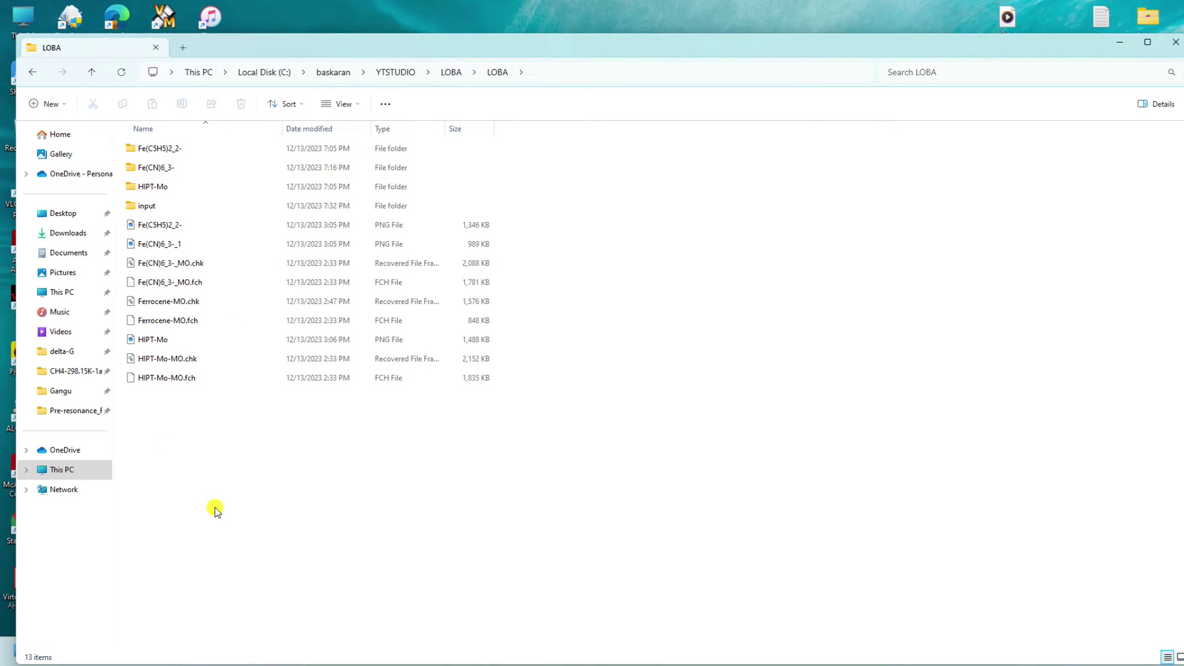
double_click(154, 187)
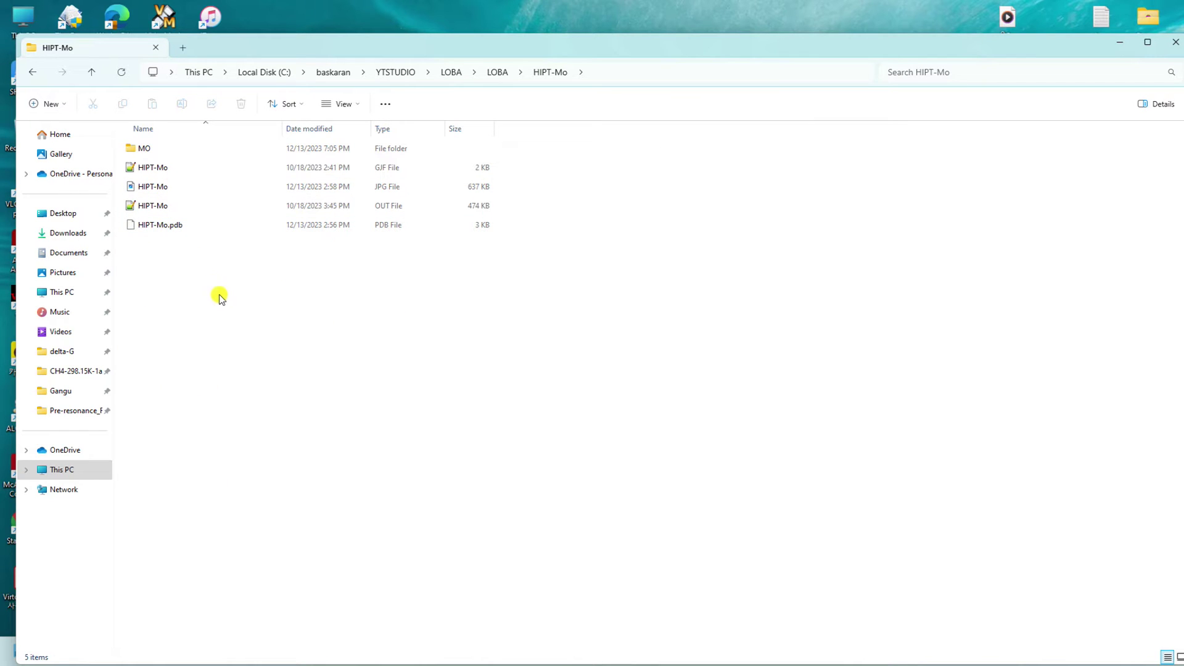
- Open the HIPT-Mo GJF input file in Notepad++
click(153, 169)
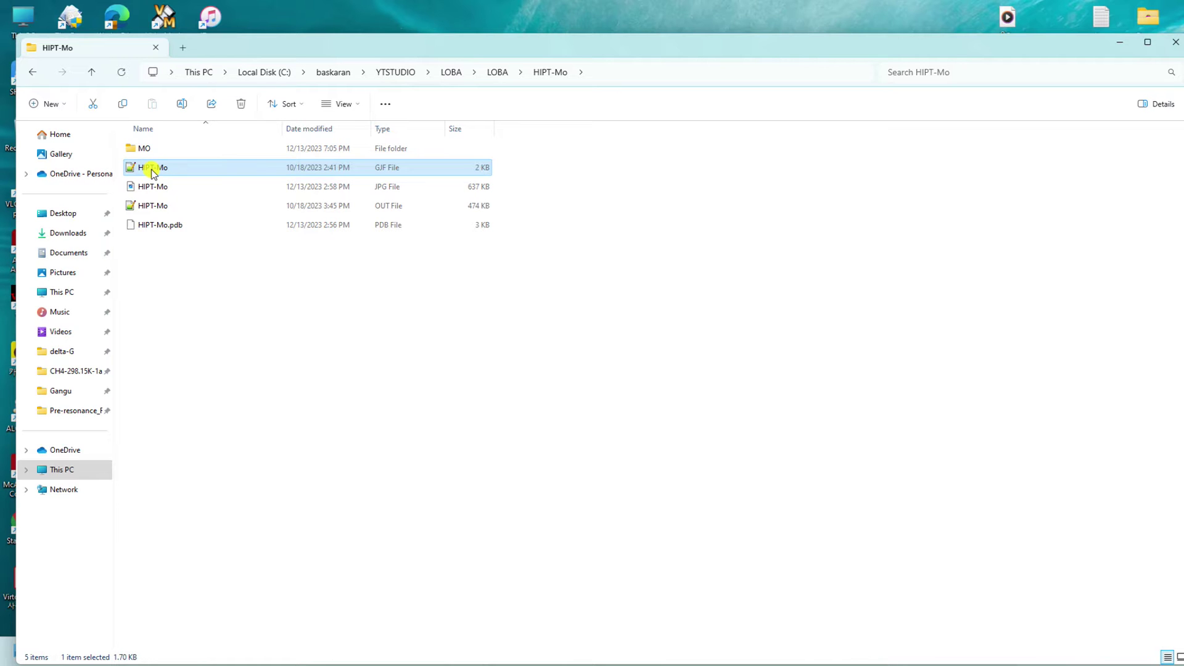
right_click(153, 172)
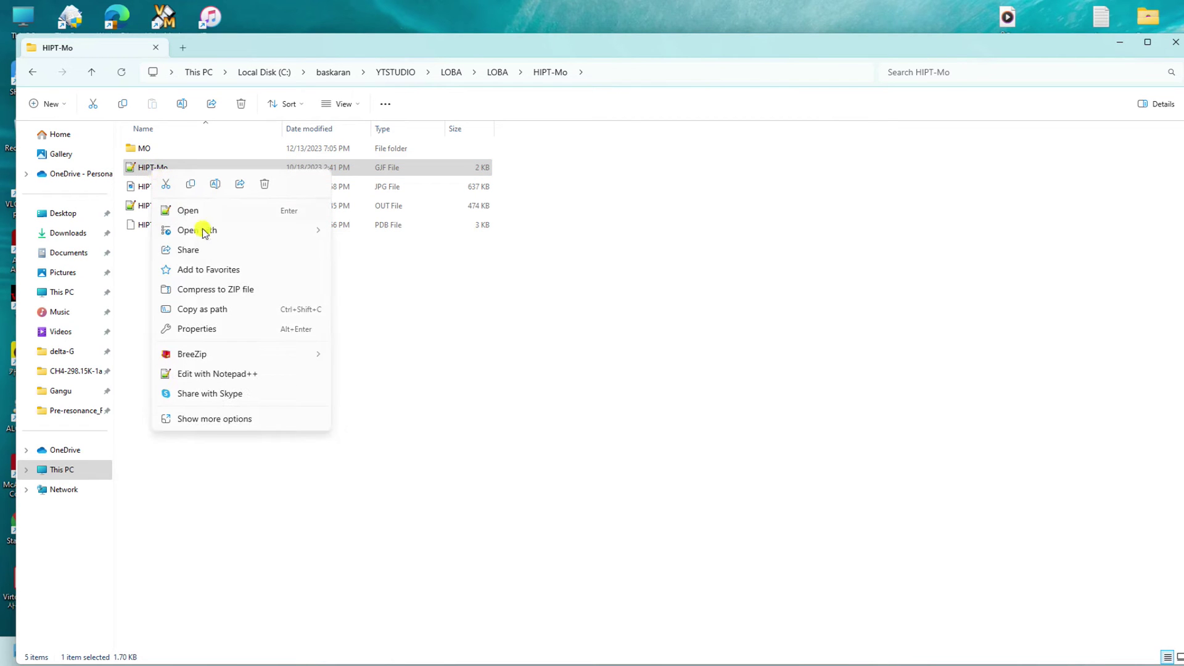
click(217, 375)
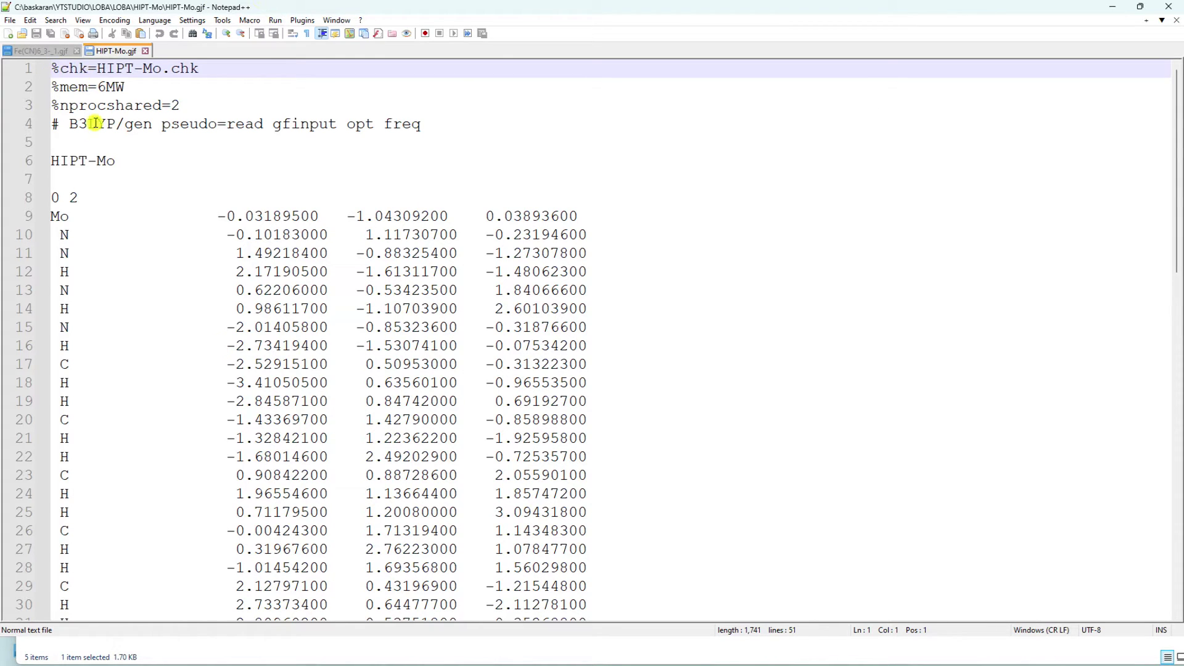
- Examine the checkpoint, memory and processor lines and the route line's functional, basis set, pseudopotential and job keywords
drag(61, 69, 52, 68)
drag(99, 69, 159, 68)
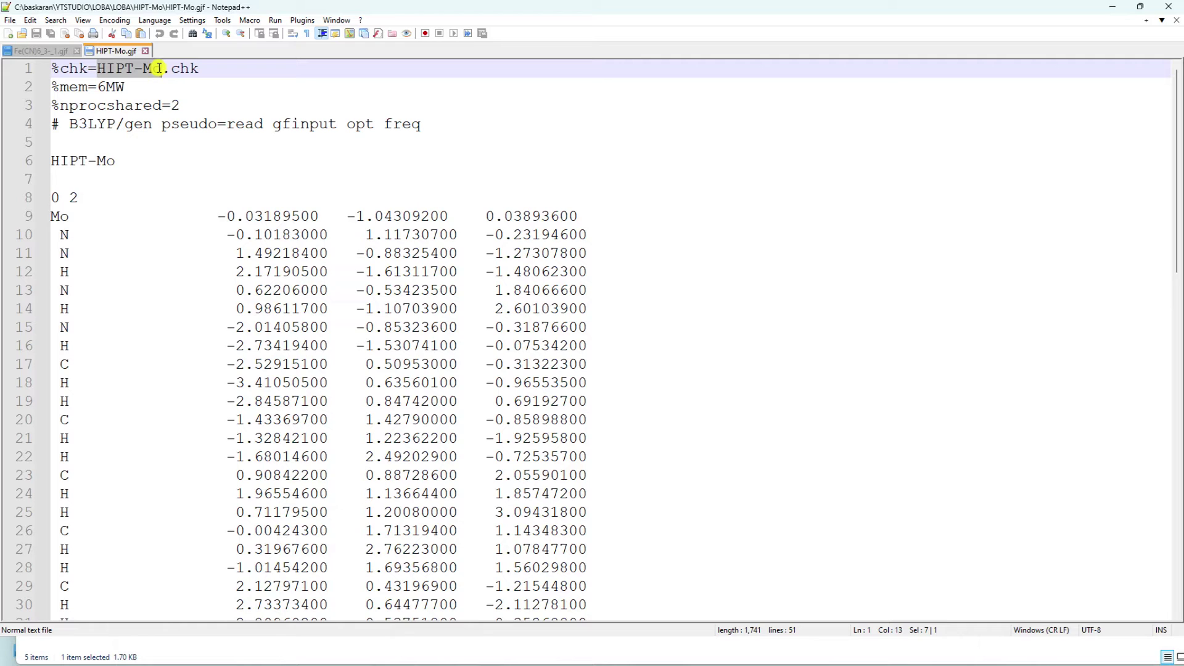
click(171, 69)
drag(55, 87, 182, 105)
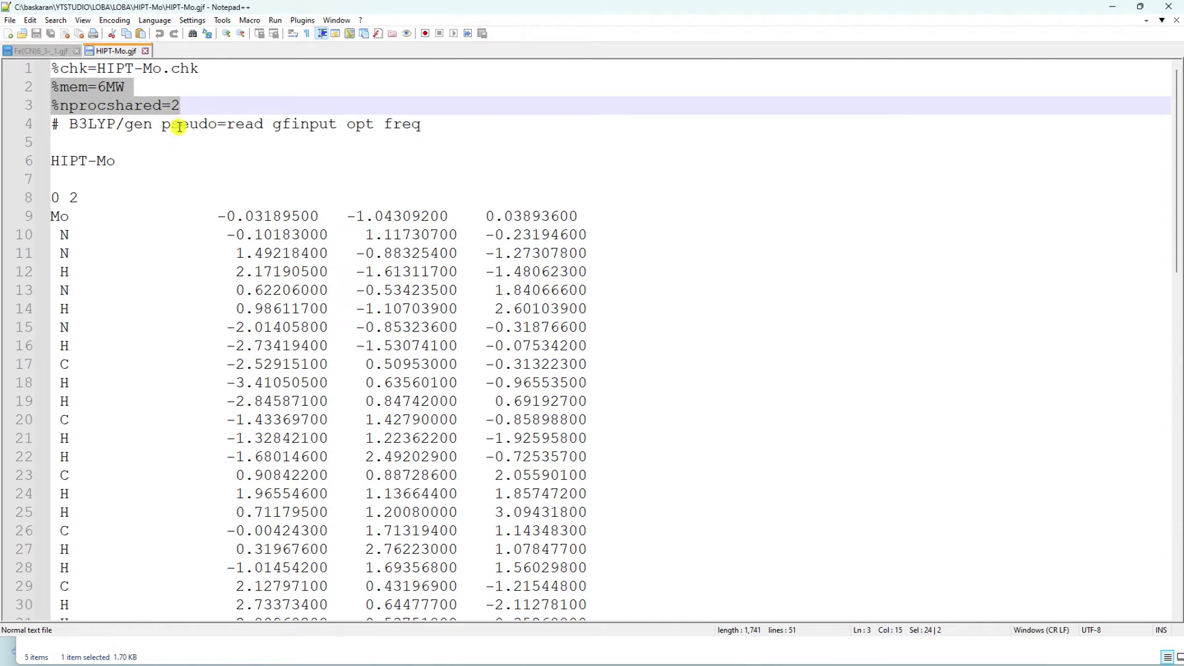
drag(179, 106, 51, 88)
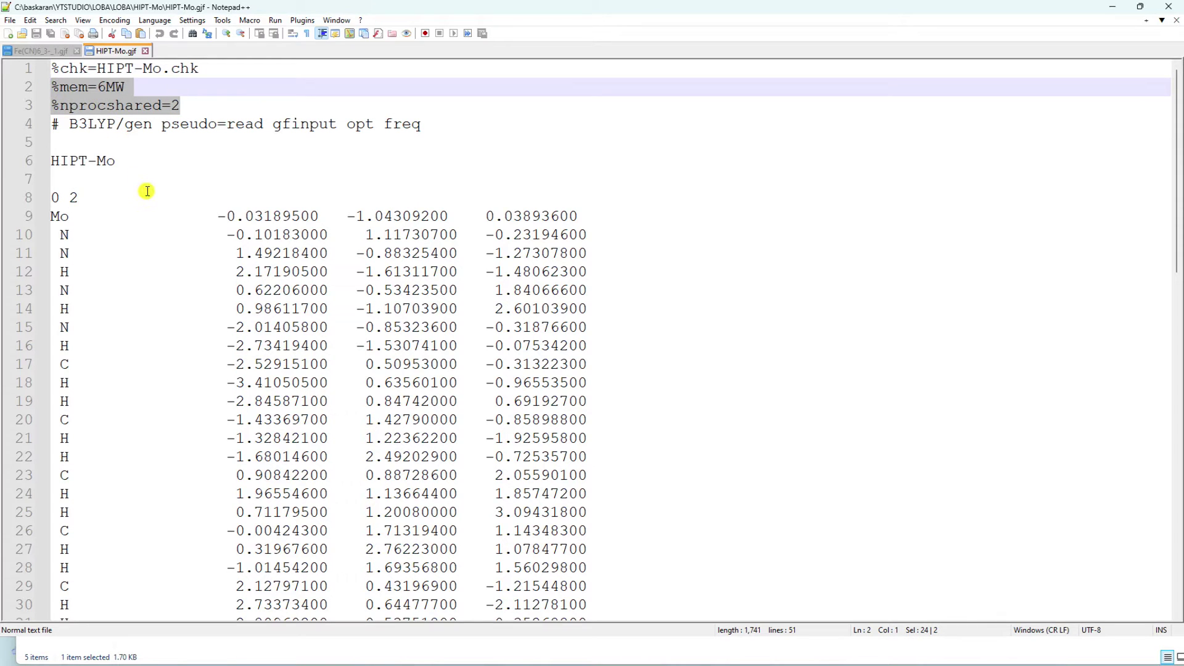
click(58, 127)
drag(58, 126, 114, 125)
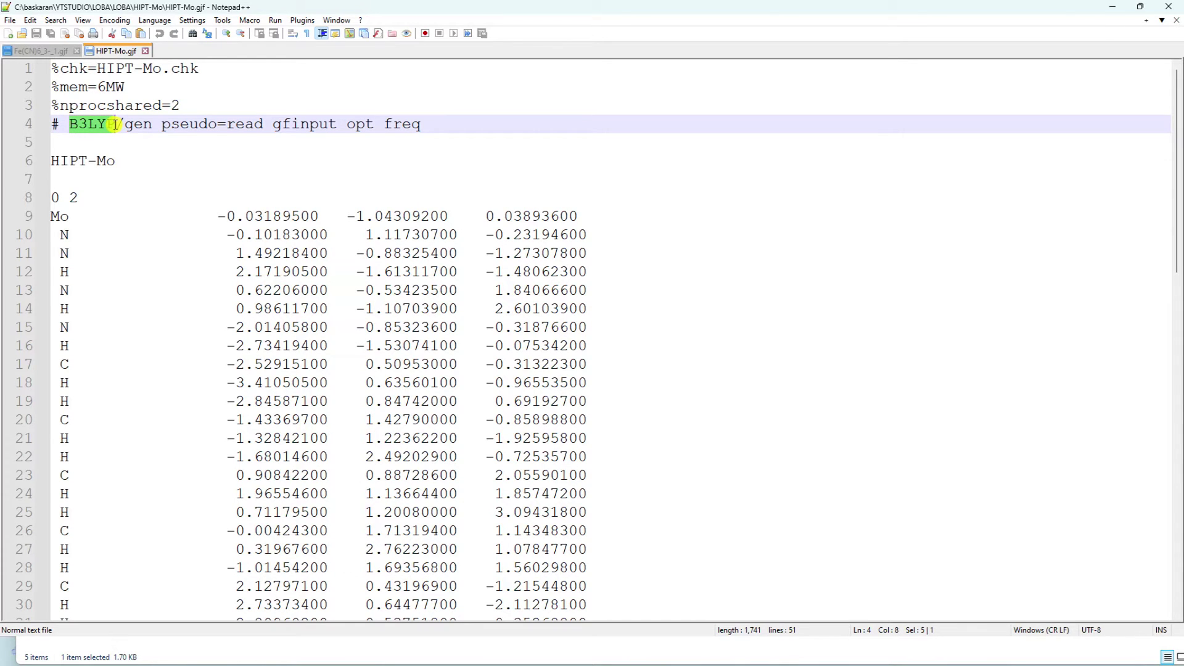
drag(124, 126, 335, 125)
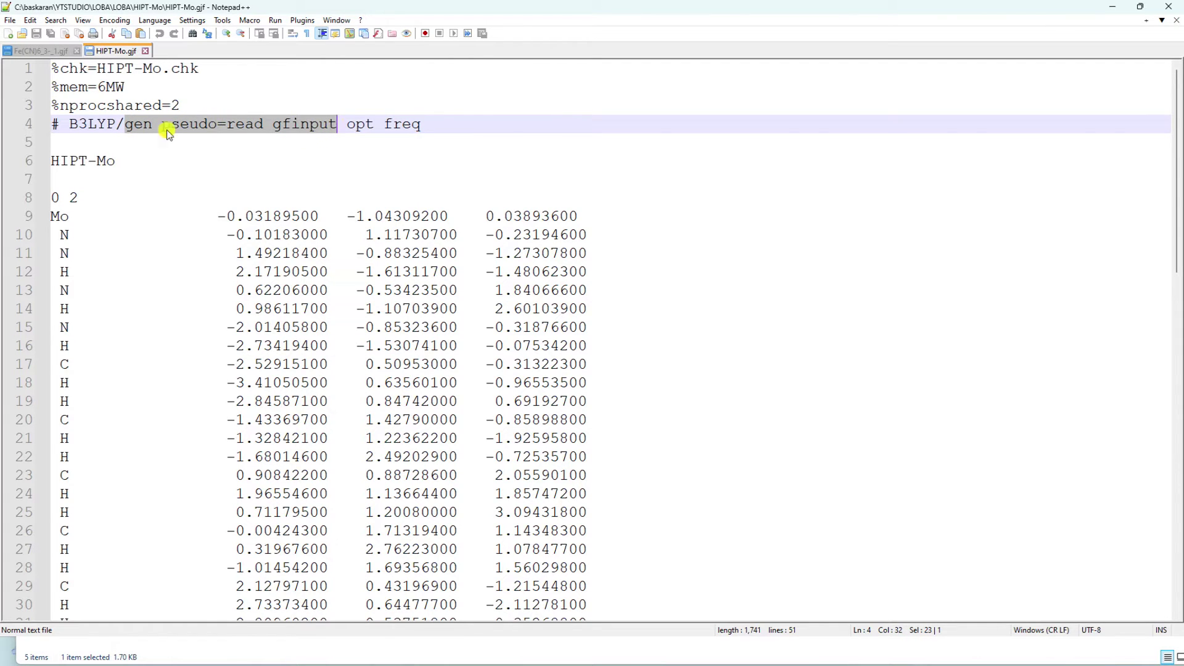
double_click(351, 126)
drag(386, 128, 421, 125)
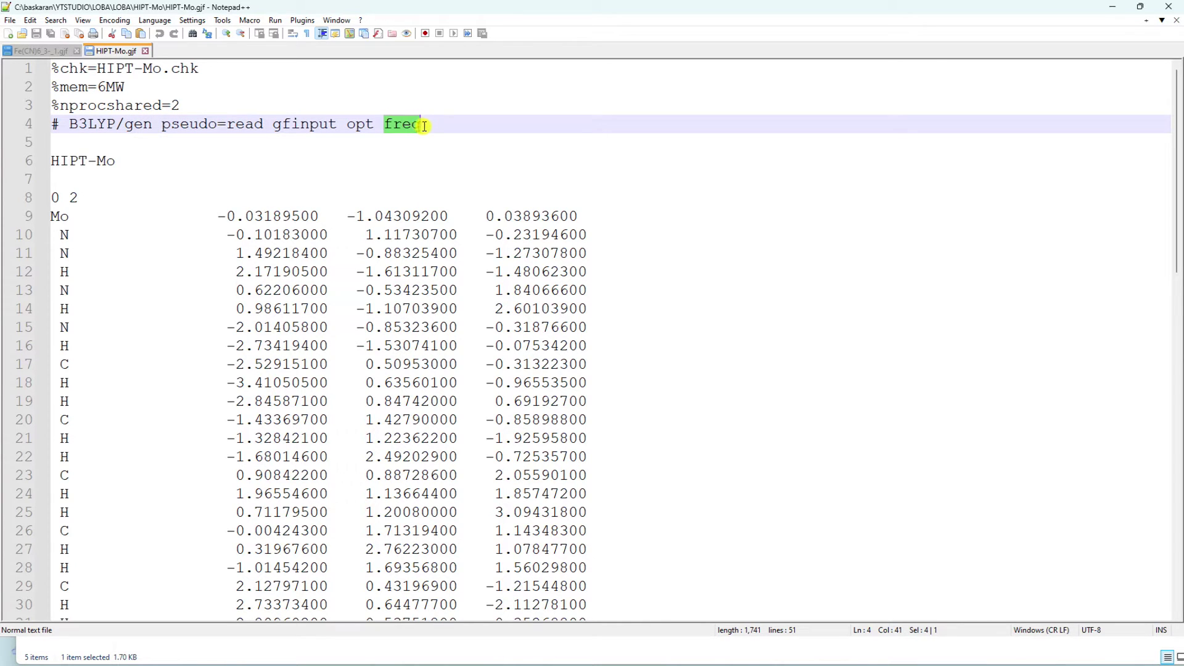
double_click(359, 127)
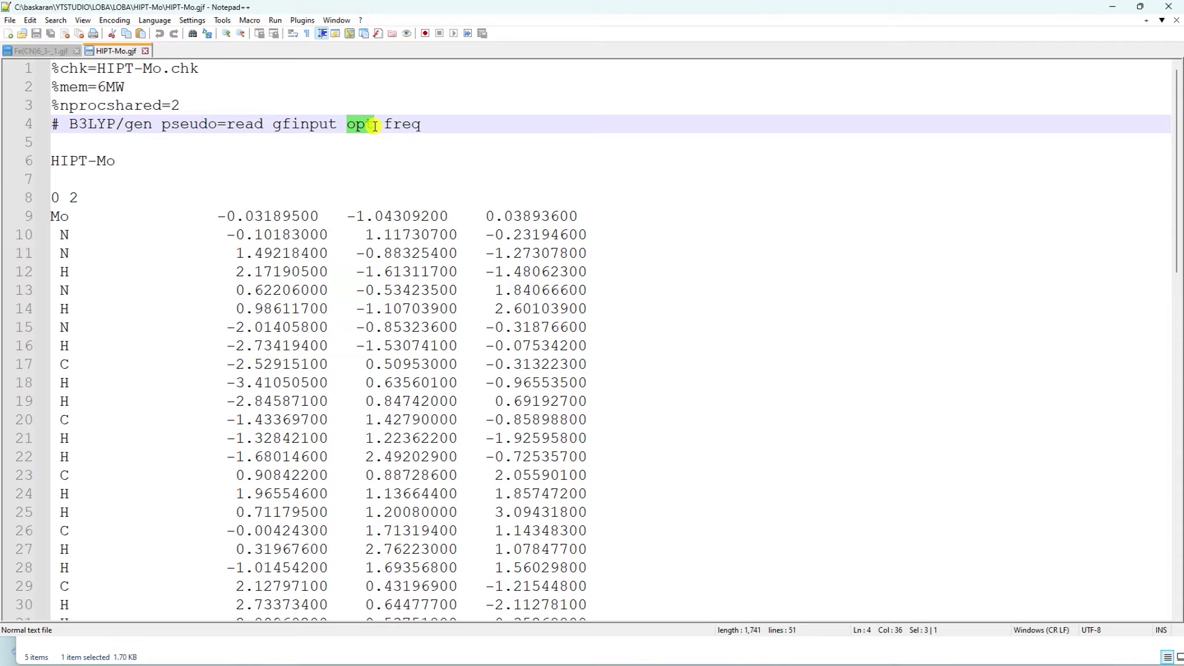
click(436, 129)
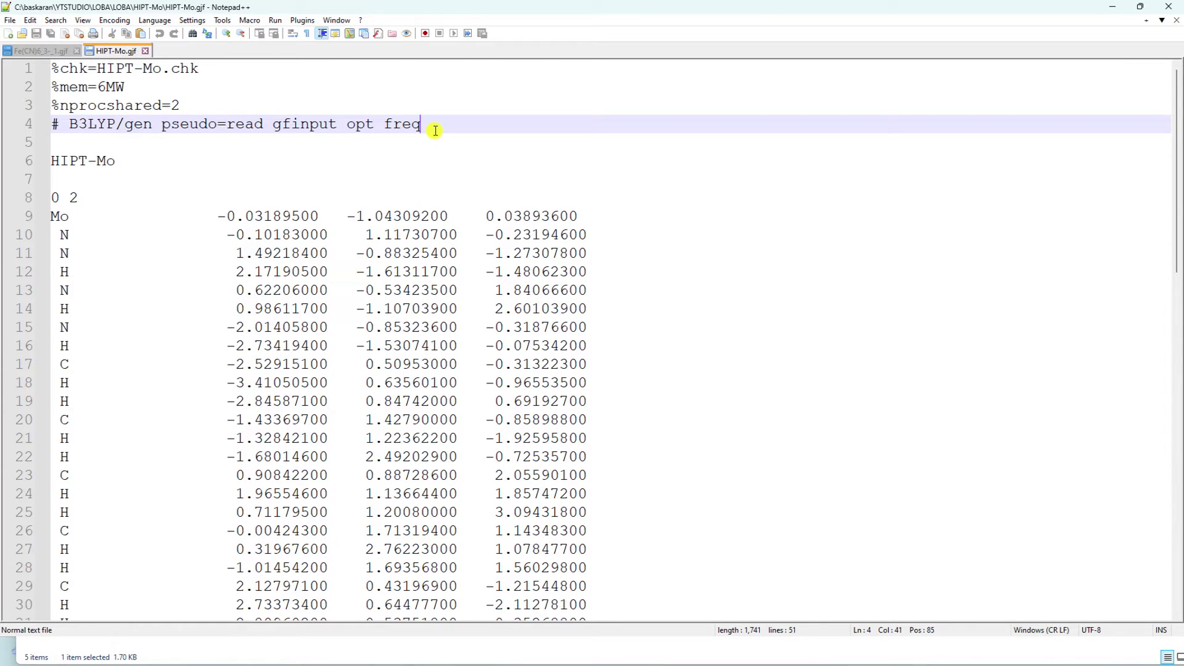
- Examine the title, the separating blank lines, the charge and multiplicity, and the atomic coordinates of the complex
click(70, 145)
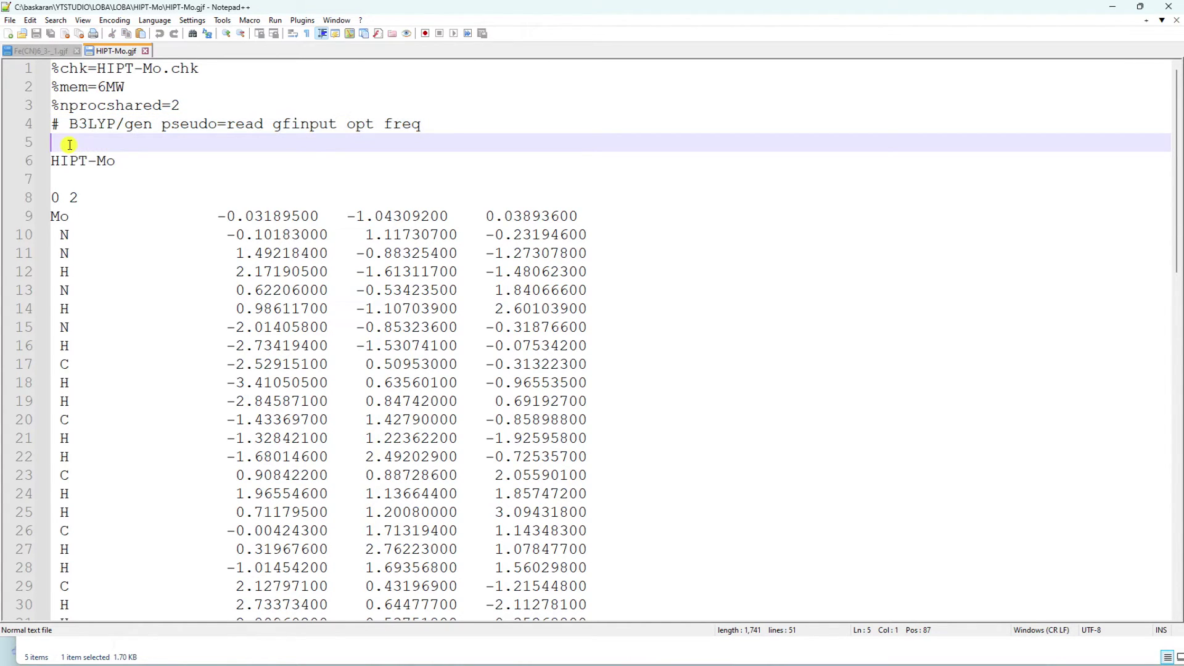
drag(53, 162, 120, 161)
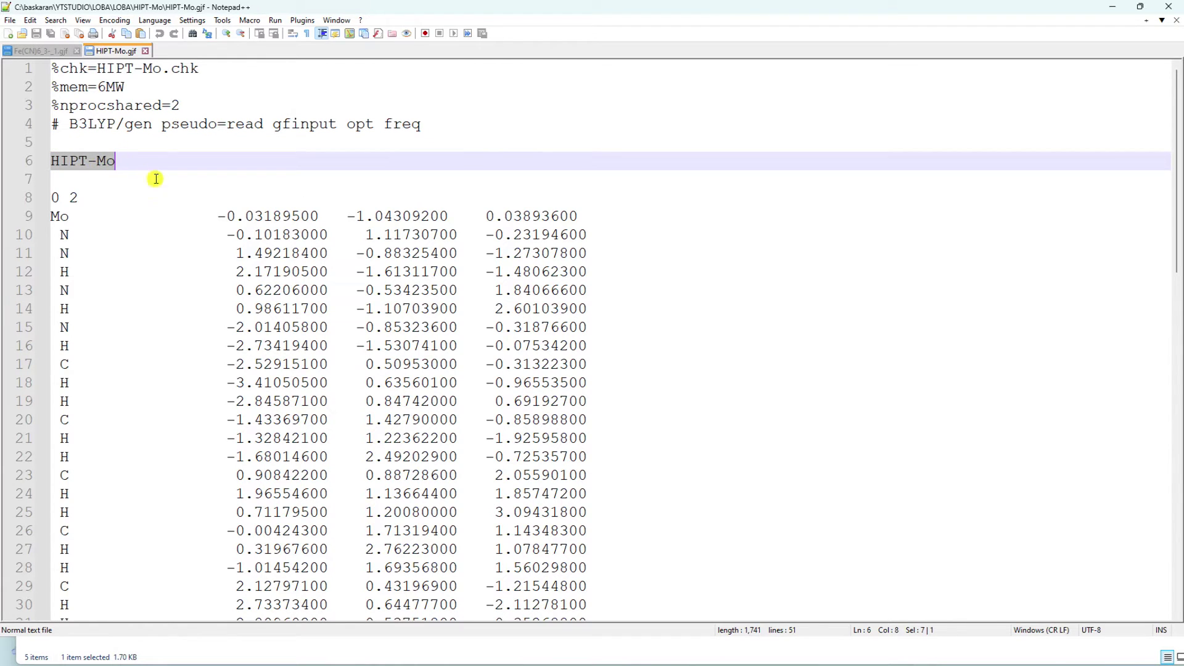
click(62, 182)
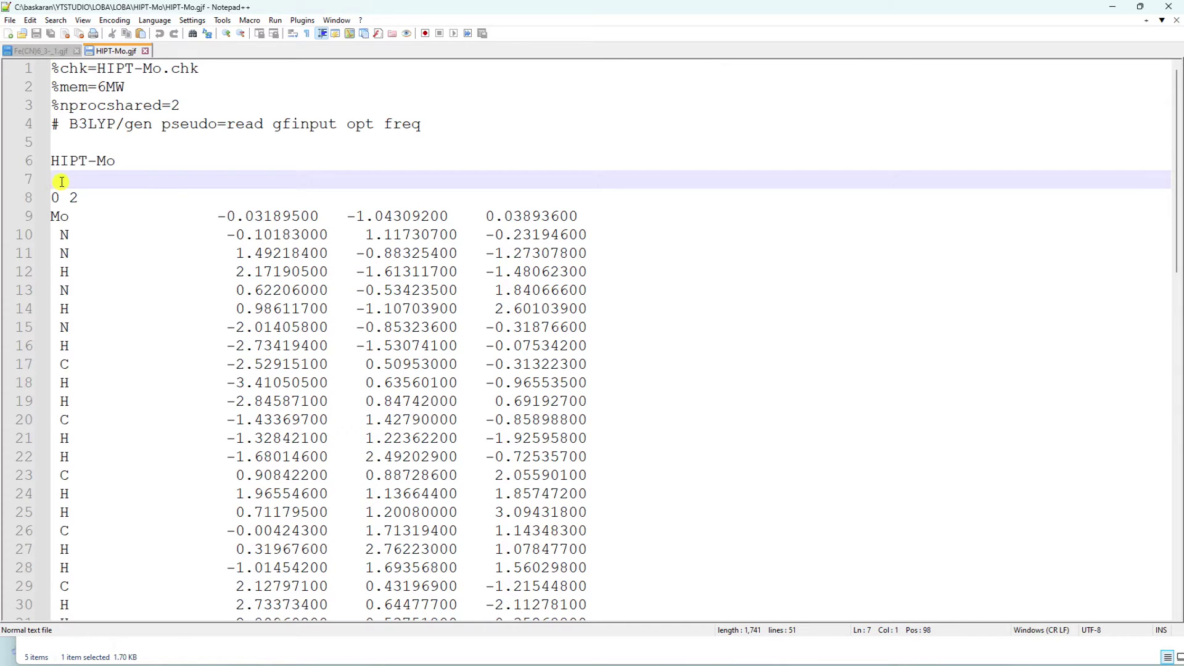
double_click(55, 197)
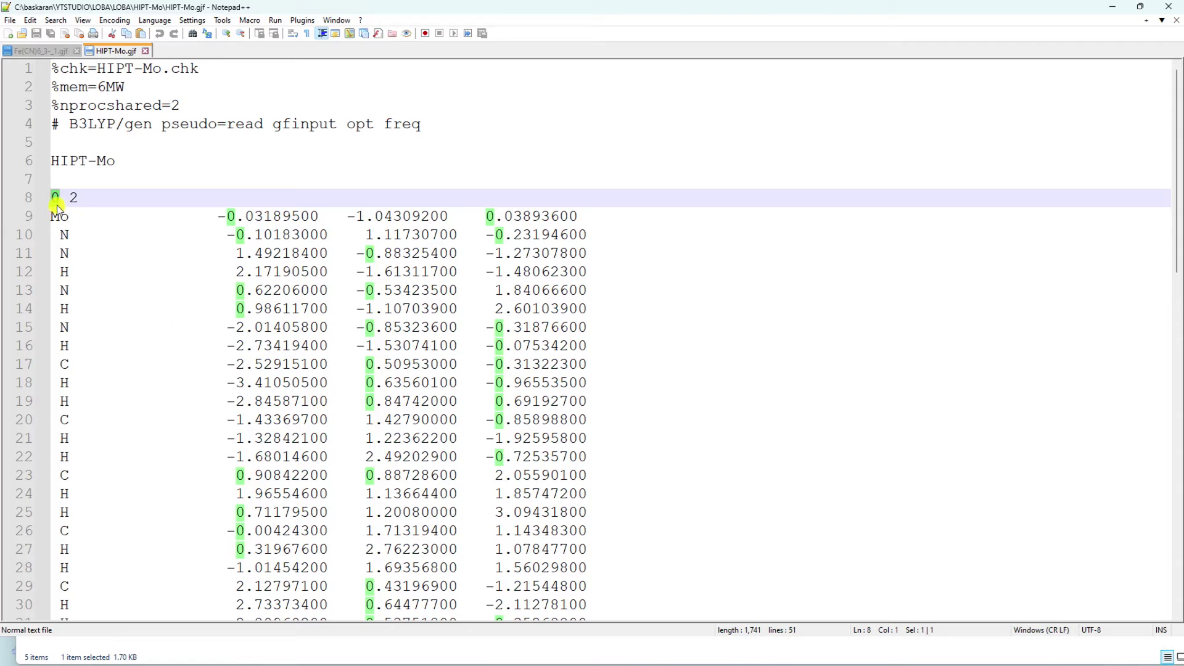
double_click(74, 198)
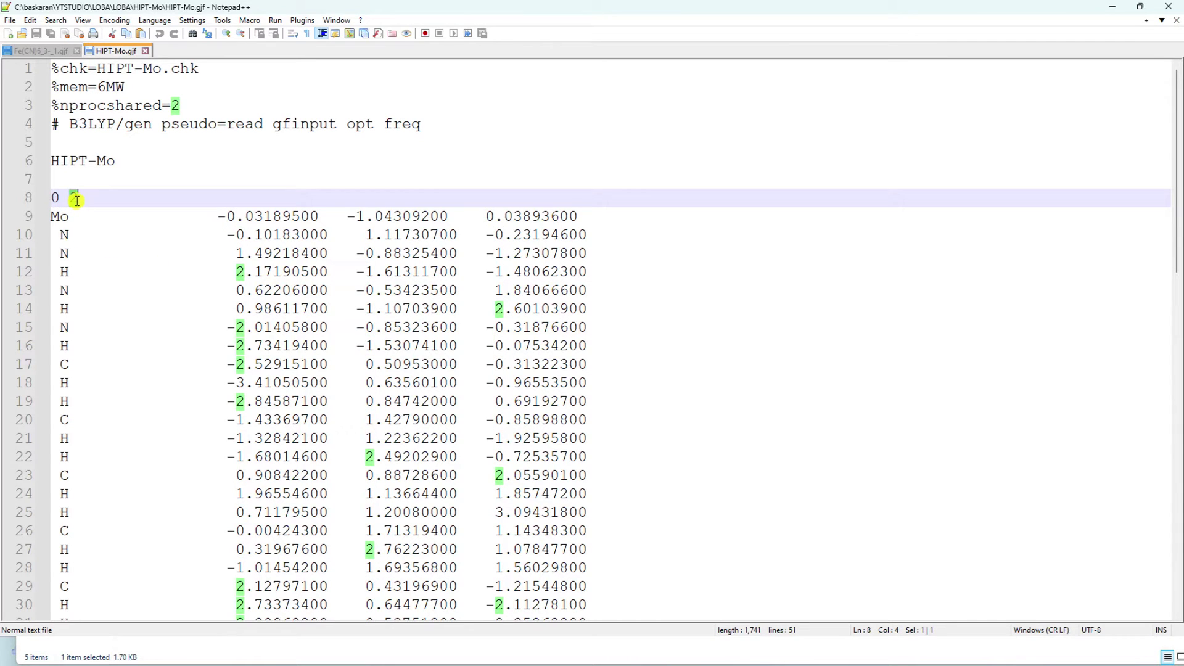
scroll(74, 225, down, 1)
drag(52, 162, 599, 453)
click(91, 459)
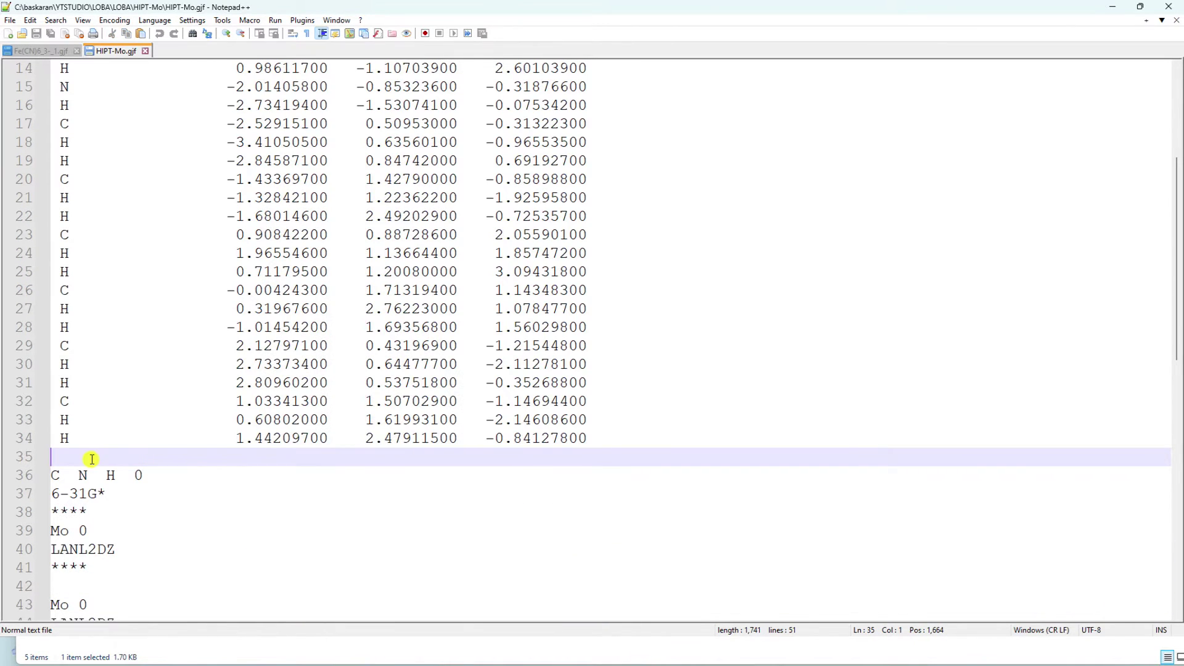
- Examine the basis set blocks below the coordinates, first for C, N and H, and then for Mo
drag(116, 475, 53, 477)
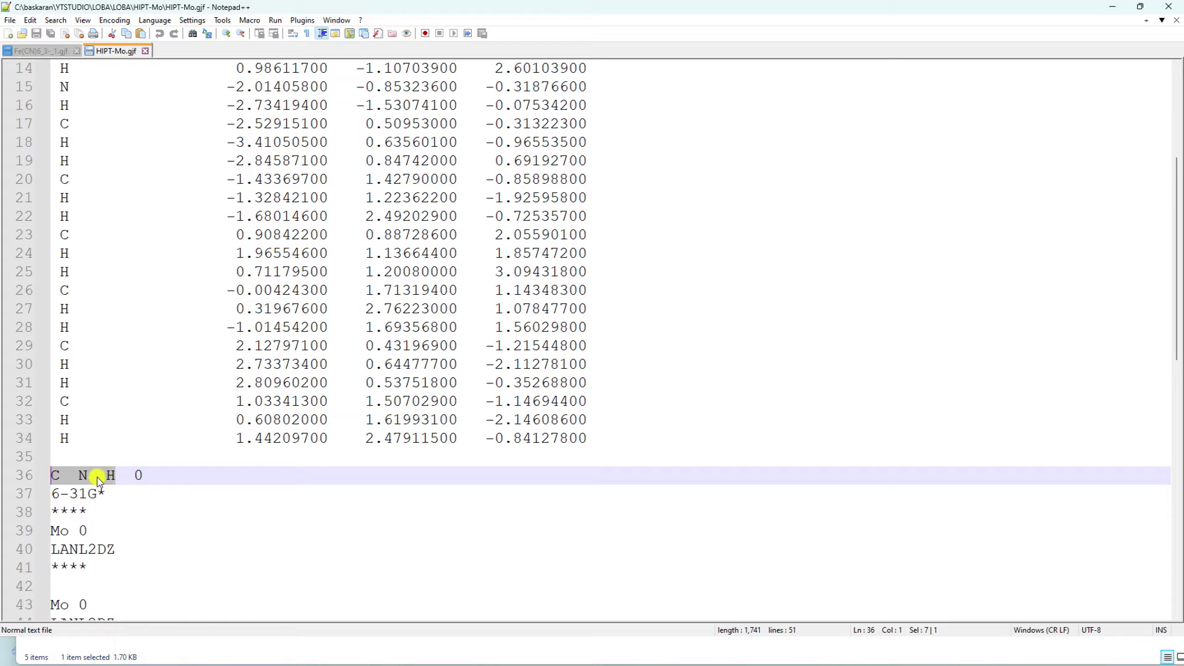
double_click(139, 475)
drag(107, 494, 34, 498)
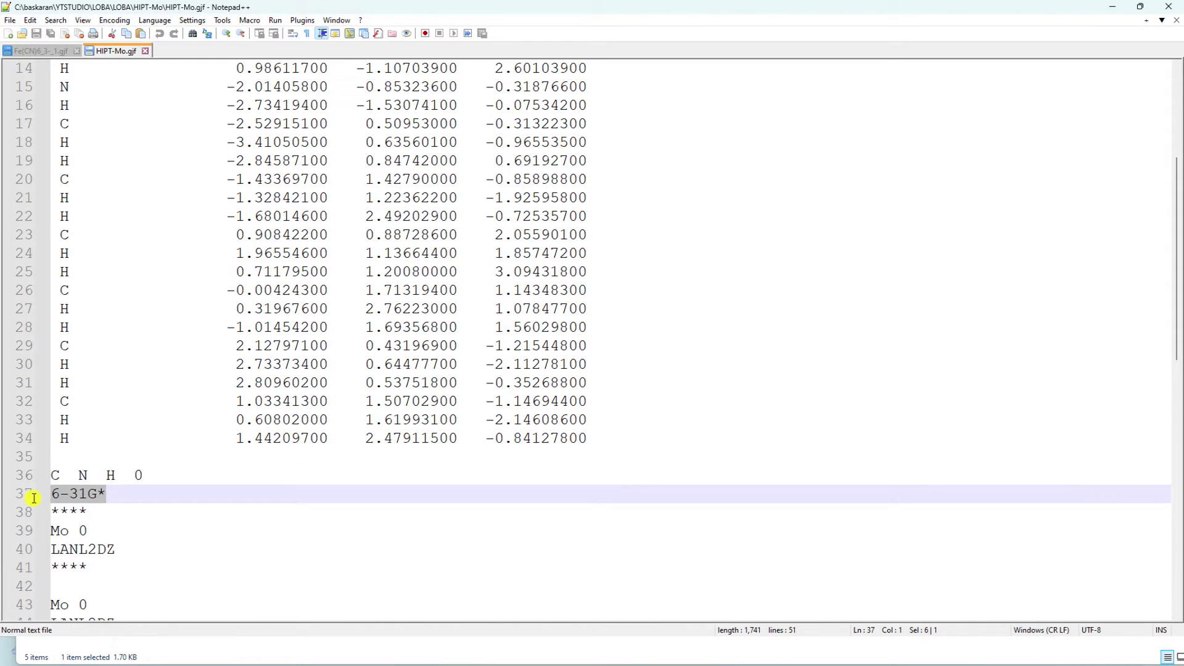
drag(88, 511, 45, 508)
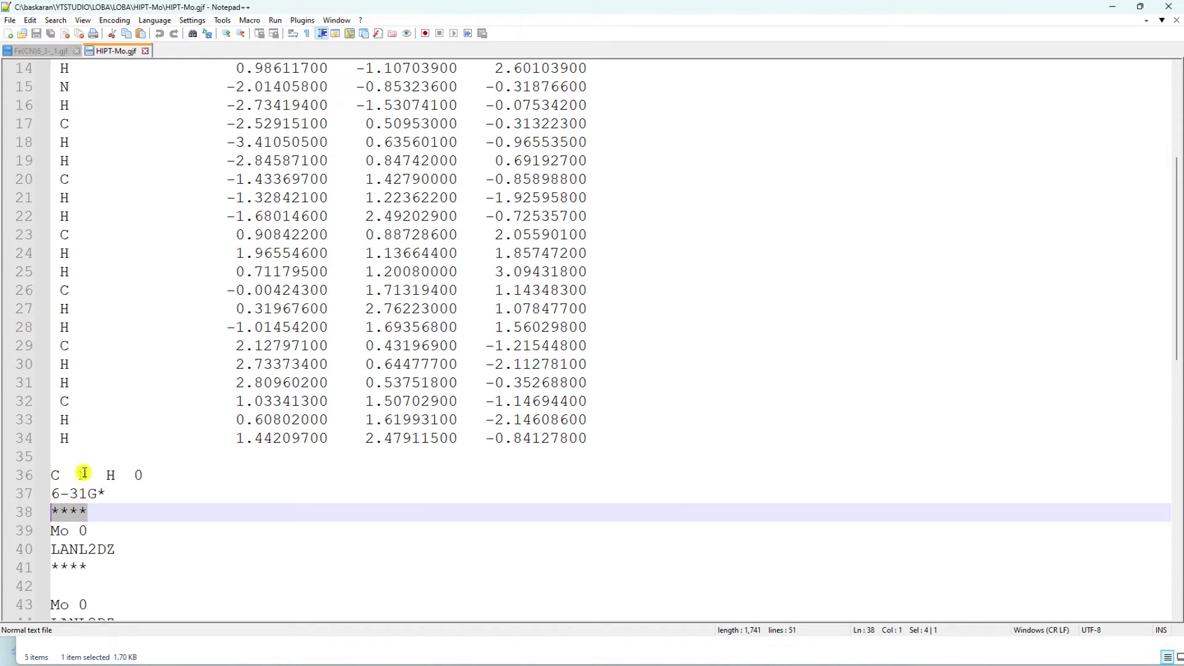
click(97, 511)
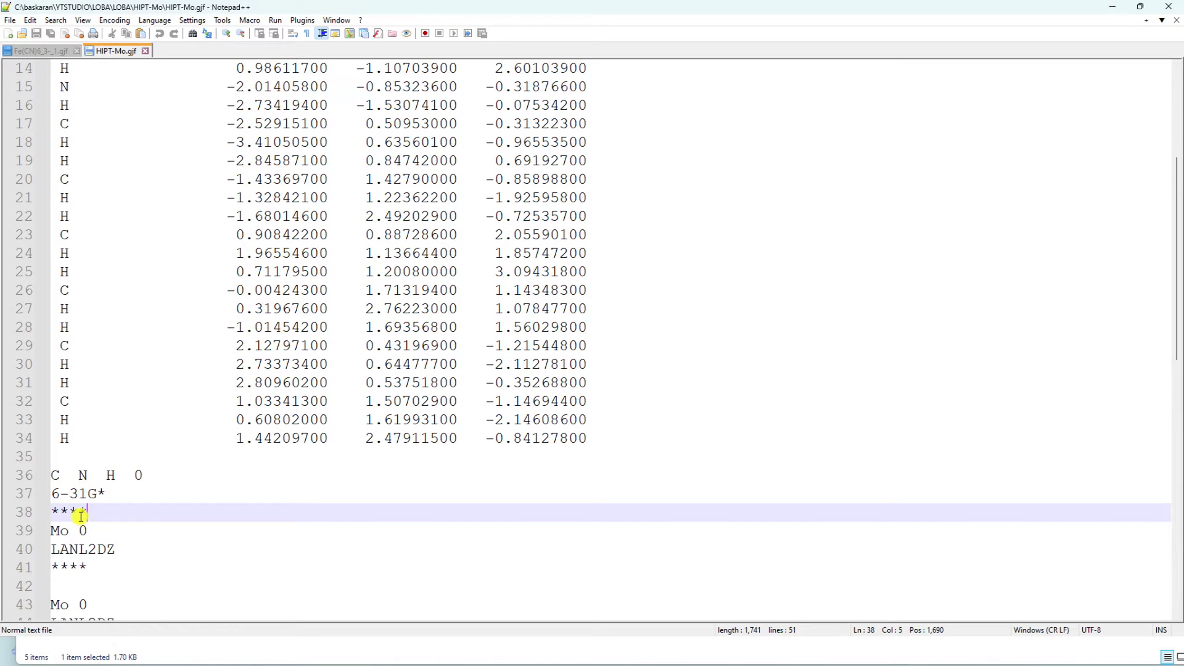
scroll(80, 515, down, 1)
drag(51, 476, 100, 476)
scroll(100, 476, up, 4)
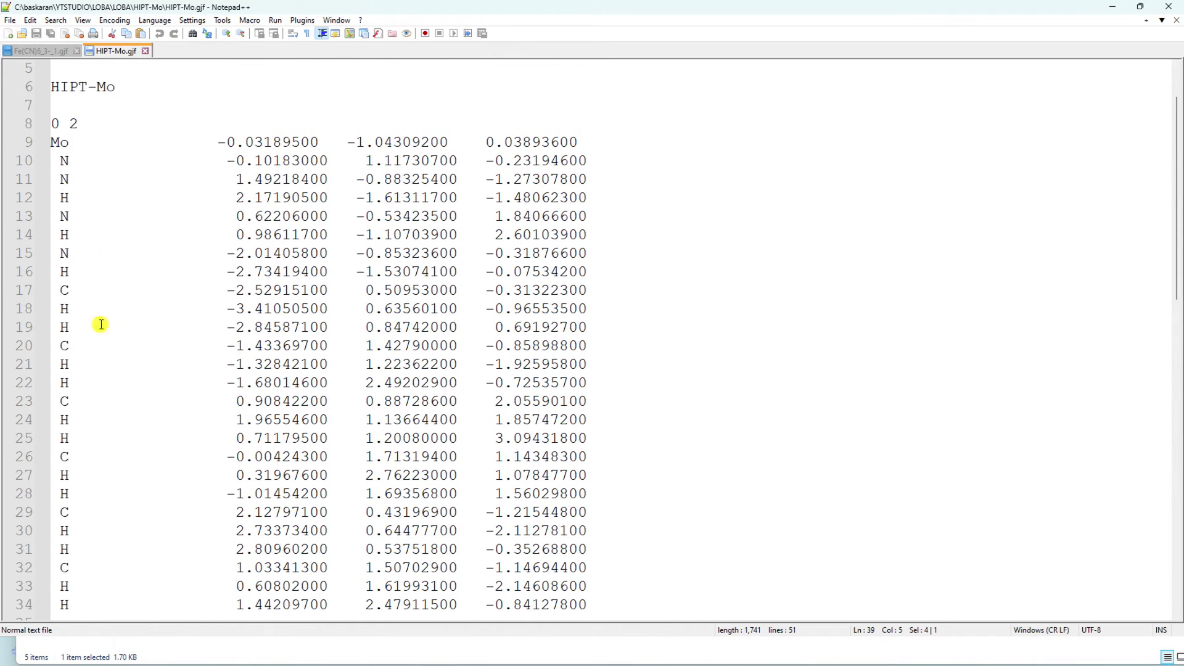
drag(52, 143, 66, 143)
scroll(132, 273, down, 7)
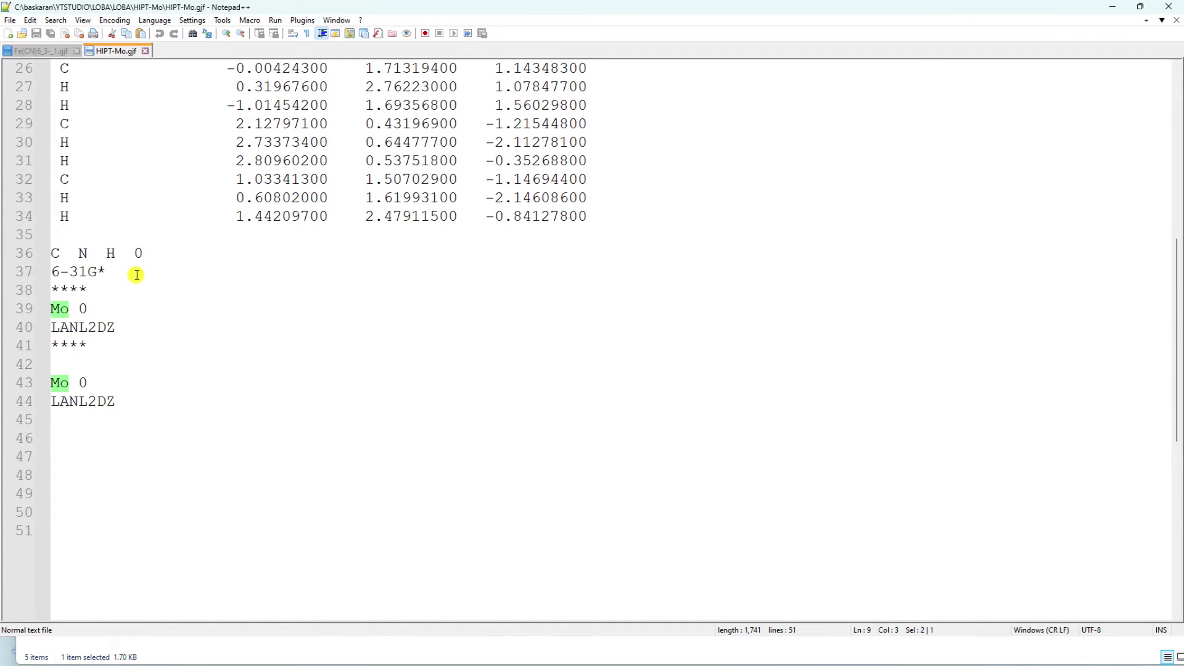
click(65, 310)
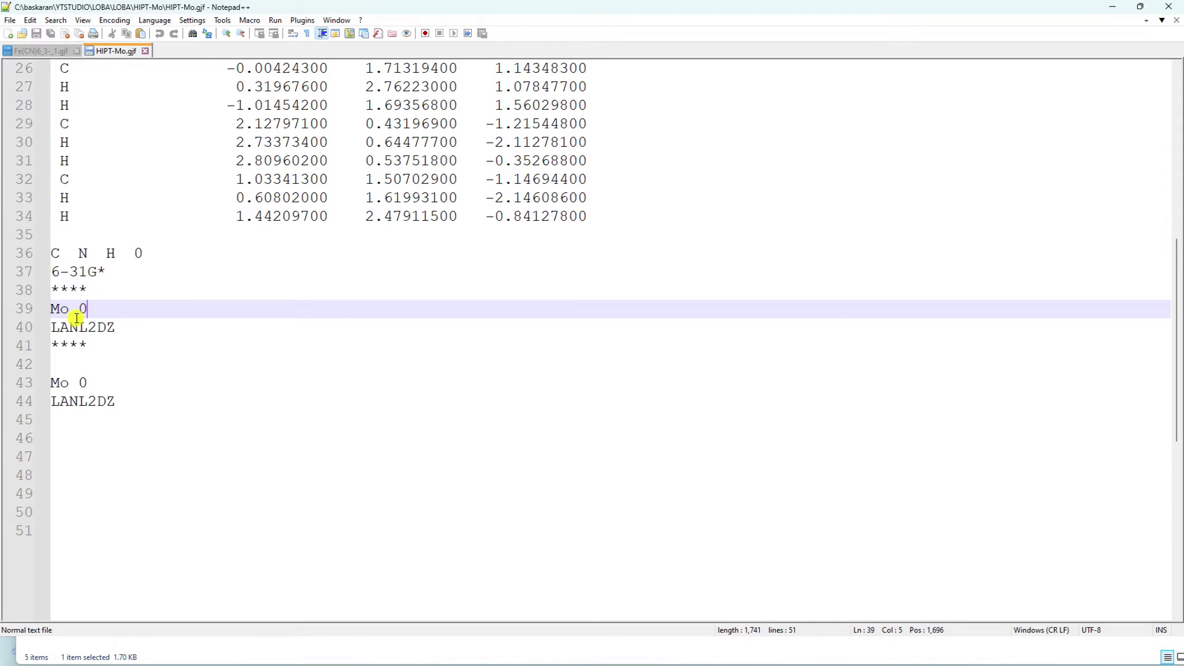
drag(118, 327, 35, 342)
- Examine the pseudopotential section for Mo at the end of the input, including the blank line before it
click(63, 366)
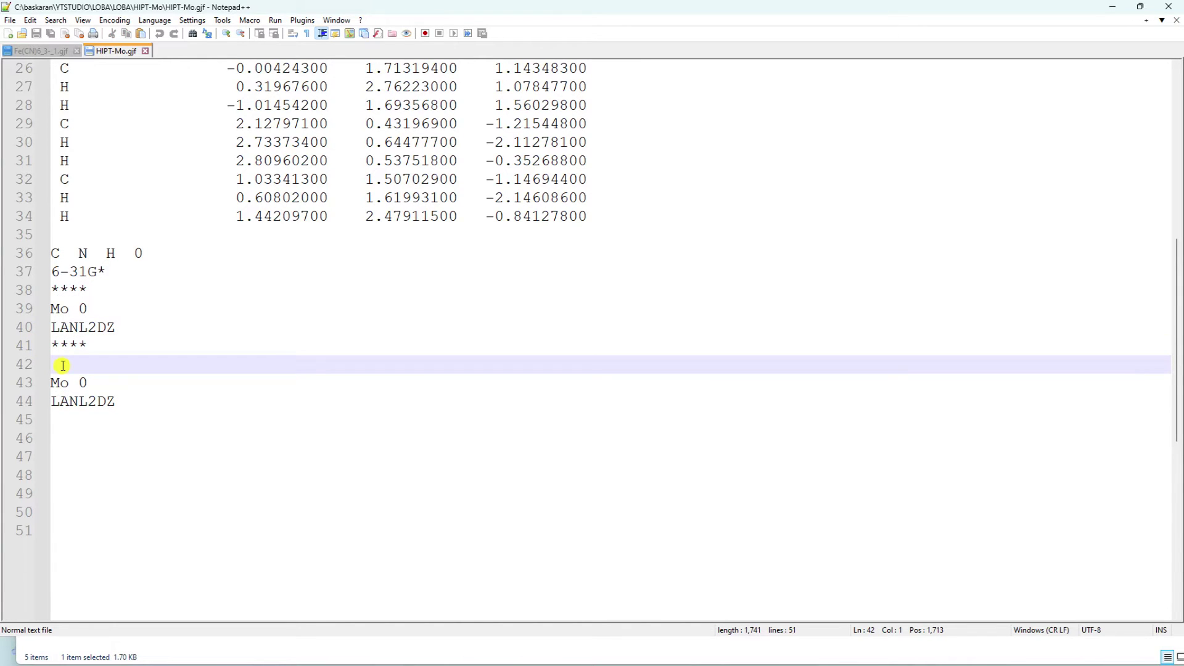
double_click(58, 382)
click(90, 380)
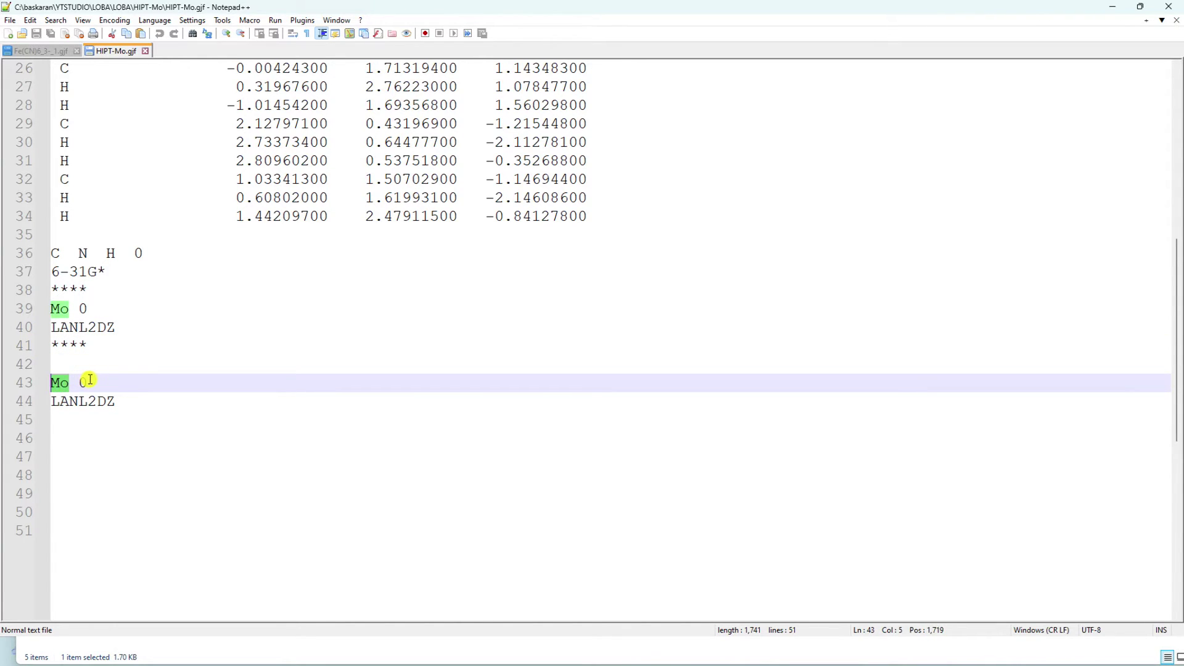
double_click(90, 381)
drag(117, 401, 42, 401)
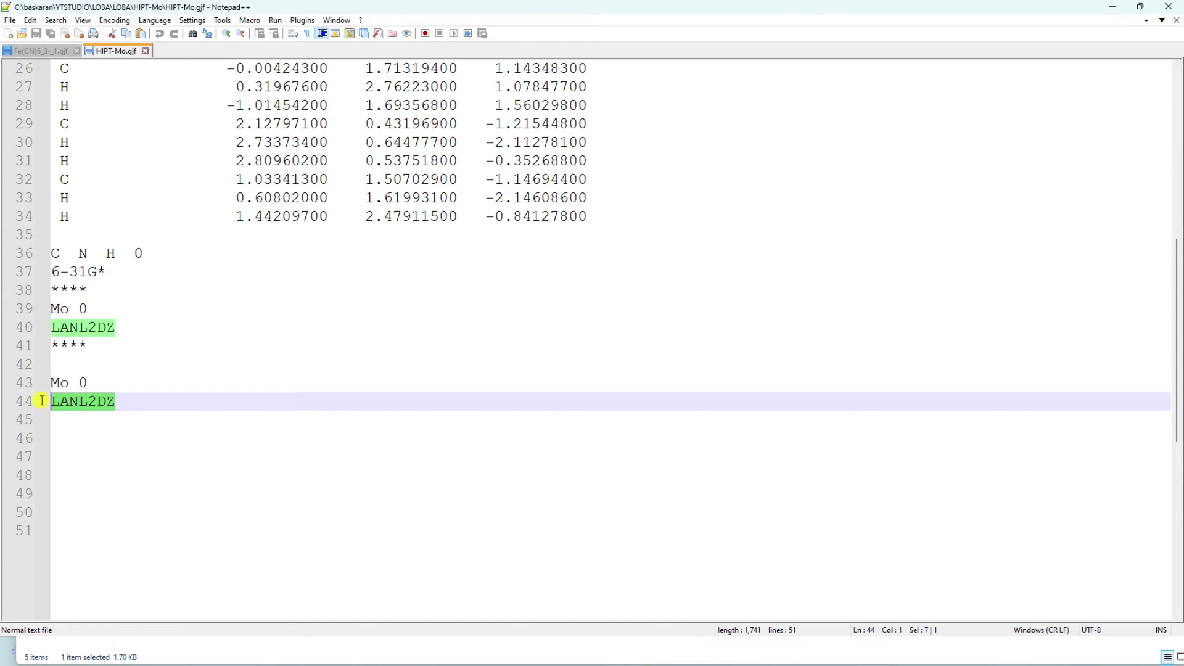
- Insert three more blank lines after the final LANL2DZ line of the input file
click(124, 401)
key(Return)
key(Return)
key(Return)
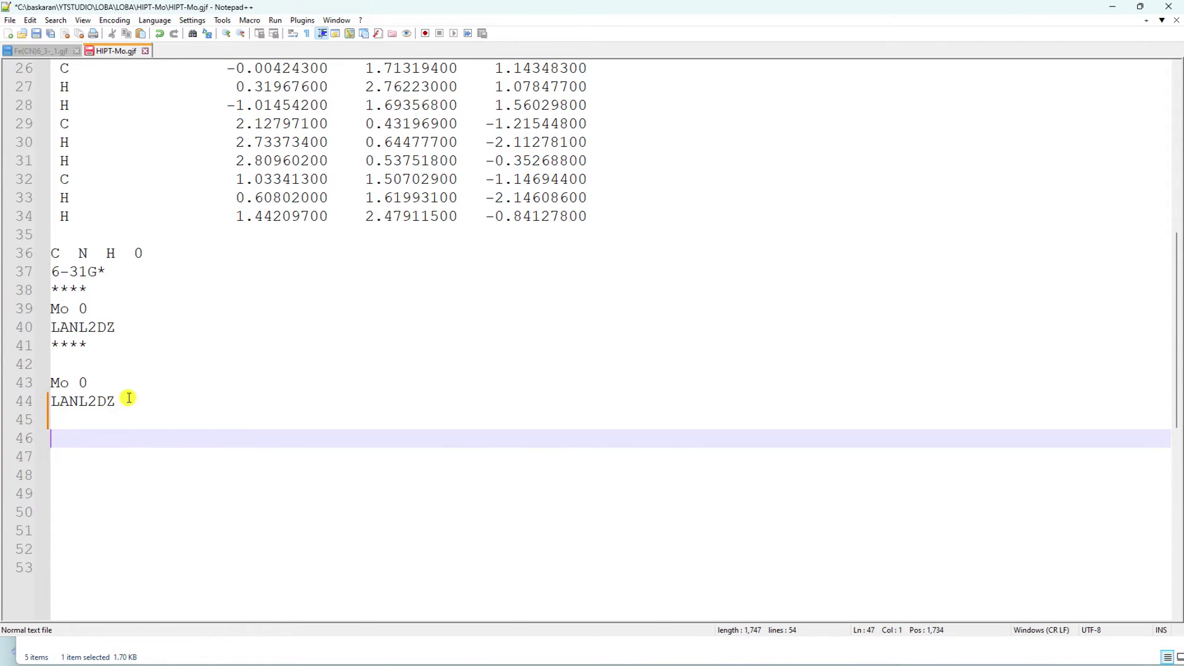
- Save the HIPT-Mo.gjf input file and recheck its Mo basis set and pseudopotential lines
click(36, 33)
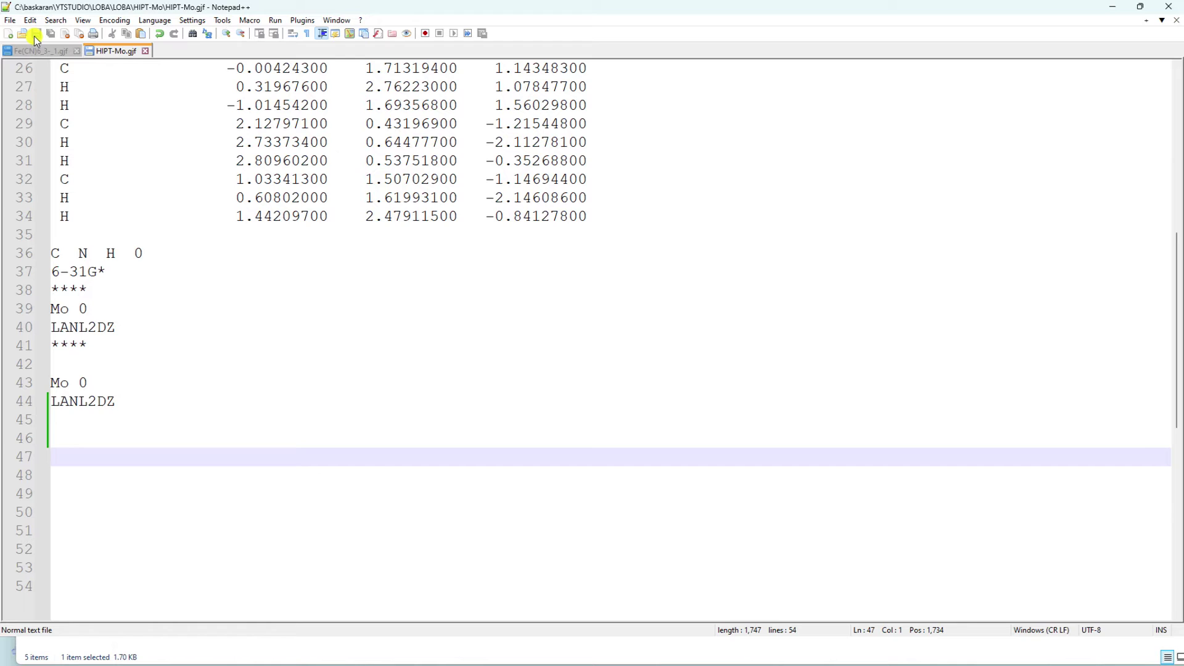
click(79, 327)
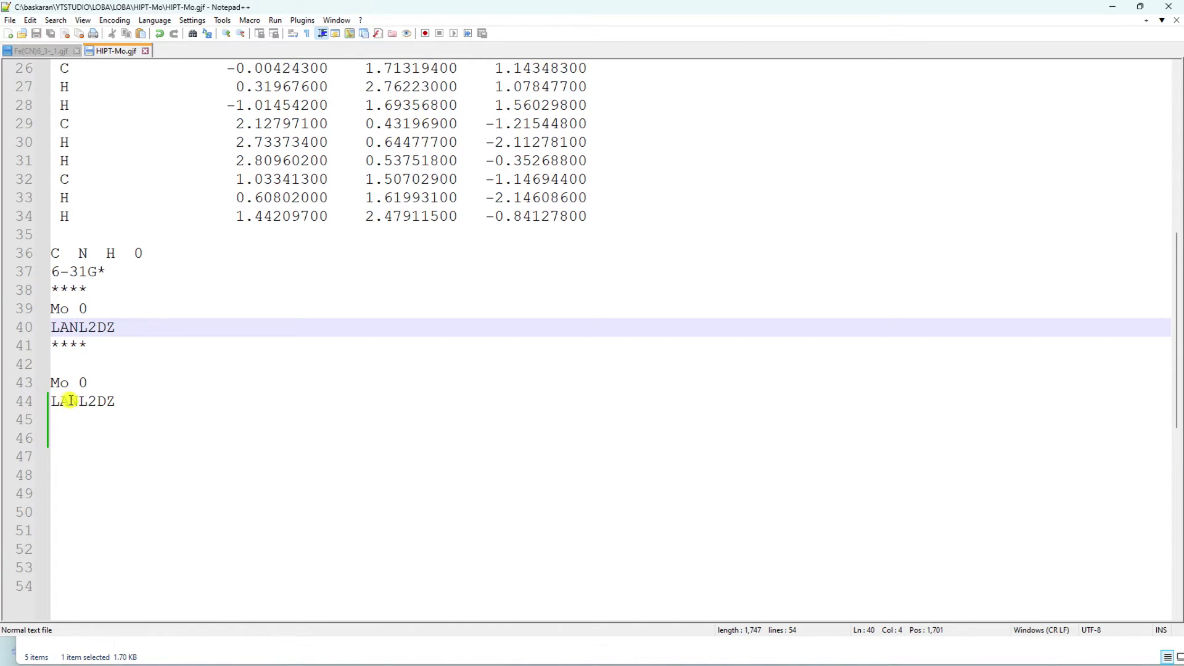
drag(118, 407, 53, 383)
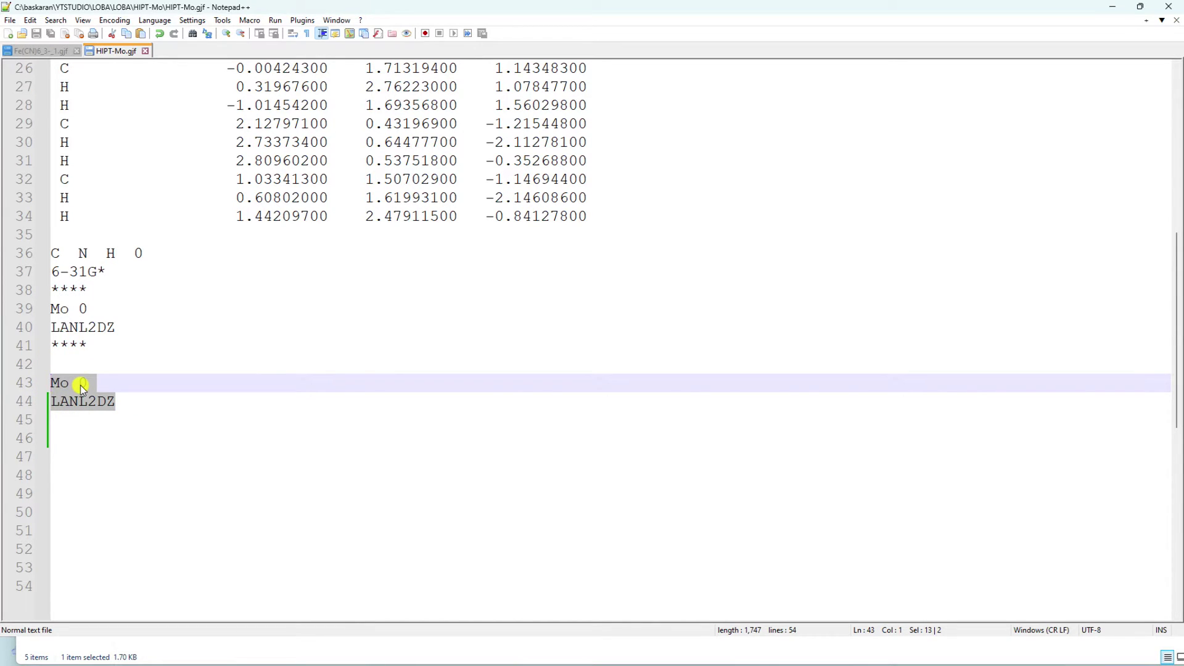
click(124, 402)
scroll(135, 382, up, 8)
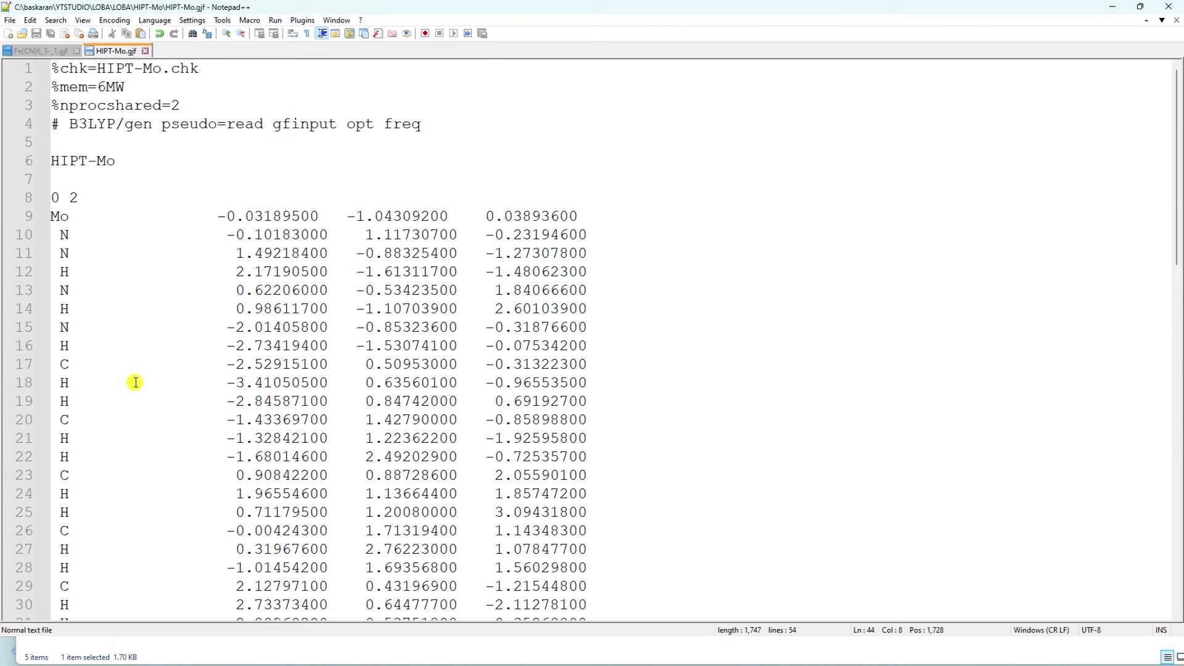
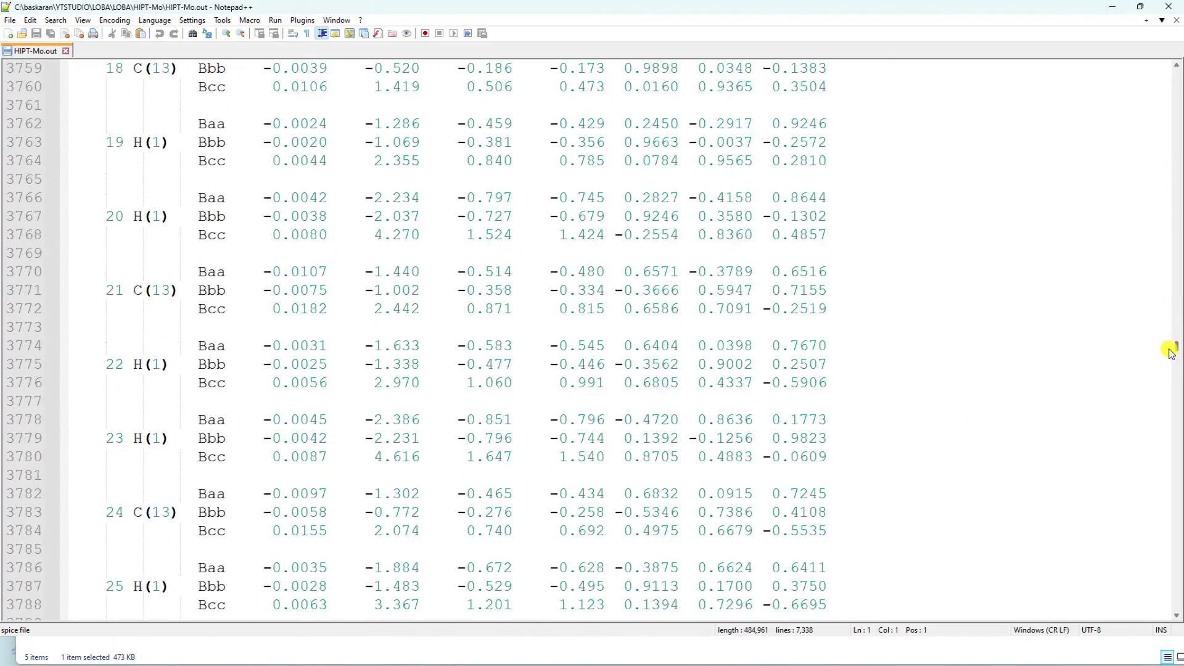
- Examine the archive entry of the optimization job in HIPT-Mo.out, including its HF energy
scroll(362, 241, up, 3)
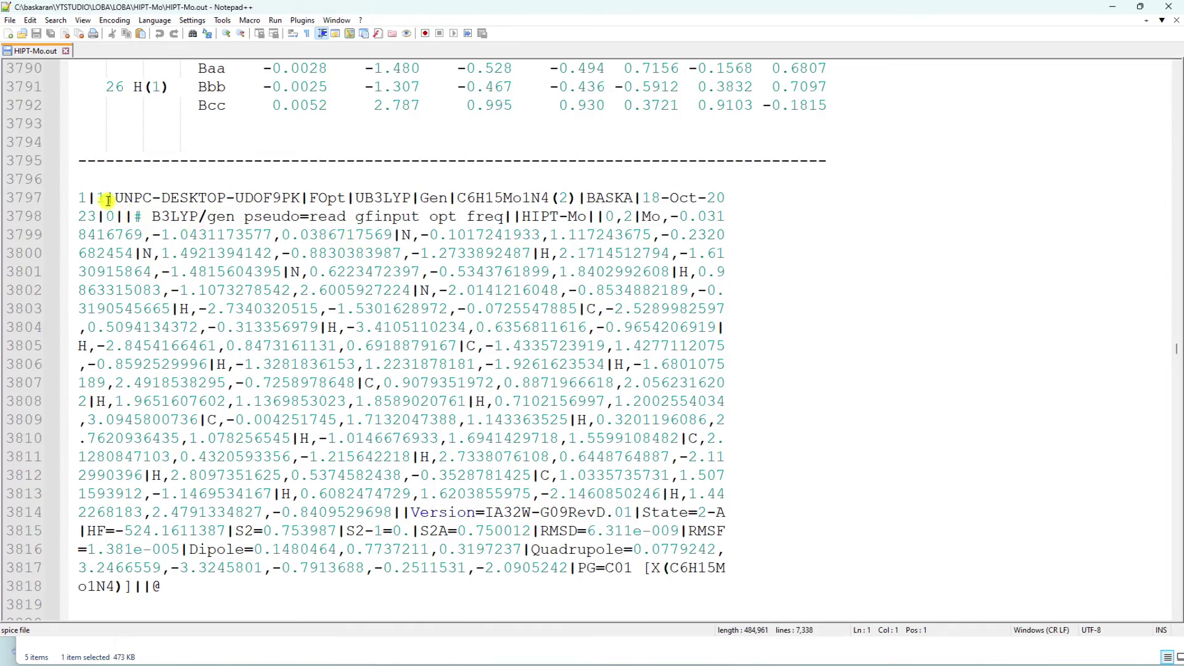
scroll(494, 307, down, 2)
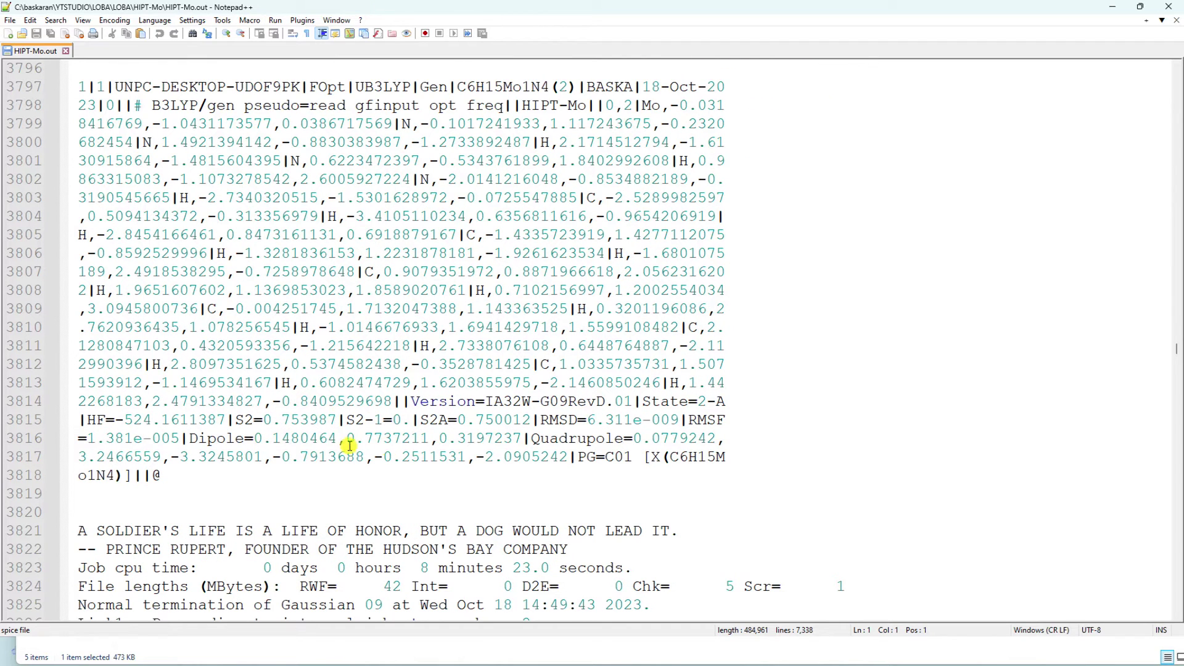
click(117, 421)
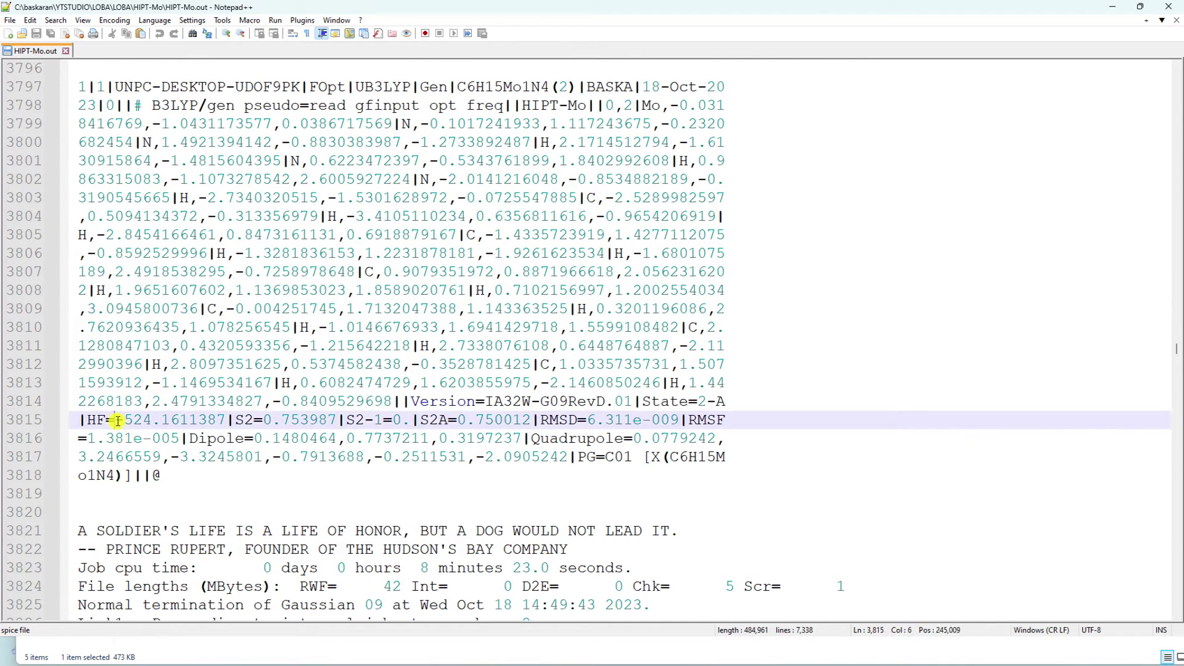
drag(122, 425, 223, 422)
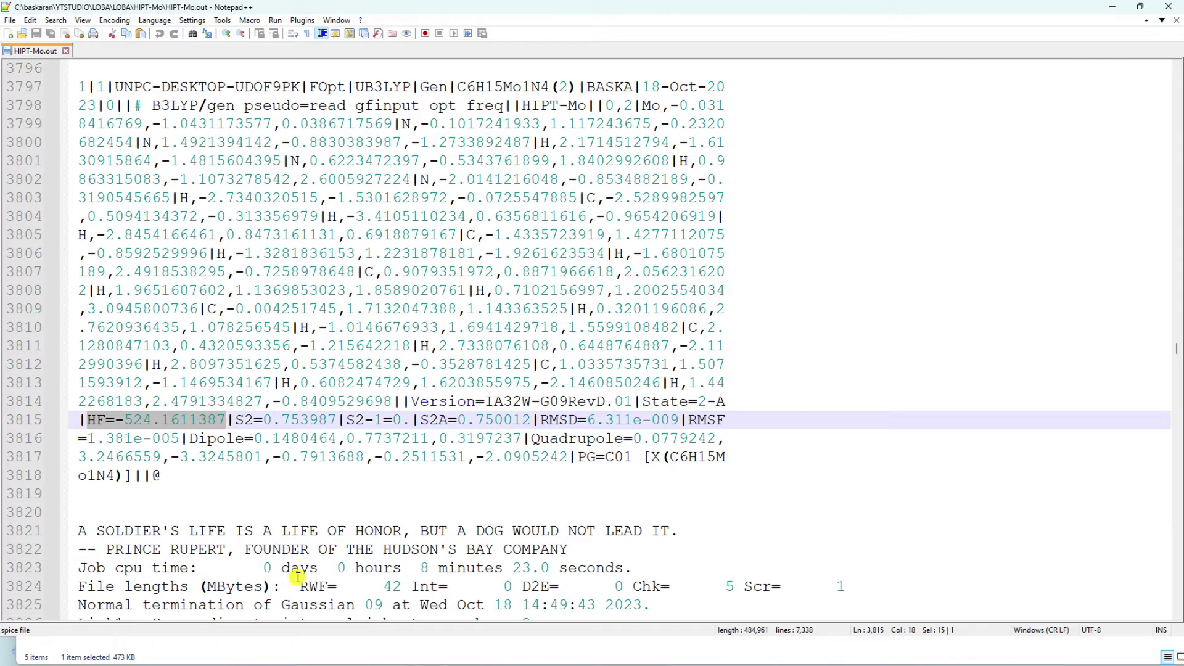
click(288, 441)
- Examine the end of the optimization job and the frequency job's route, structure parameters and coordinates
scroll(315, 447, down, 8)
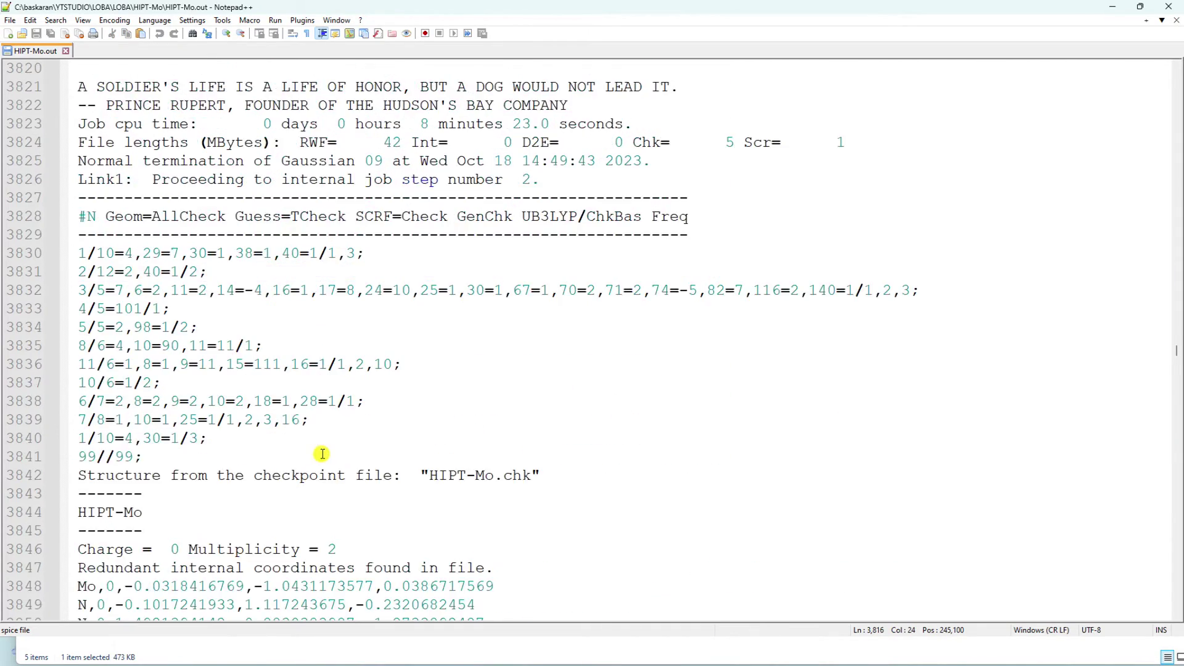
scroll(333, 459, down, 18)
scroll(344, 463, up, 15)
scroll(410, 357, up, 5)
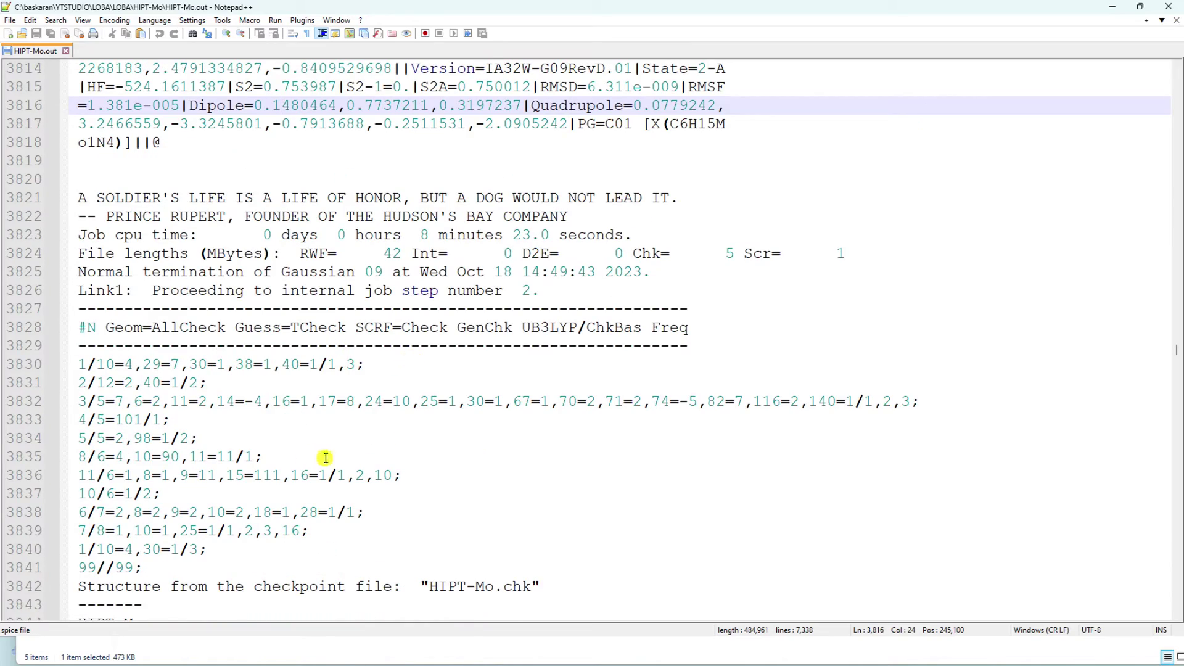
scroll(441, 343, down, 18)
scroll(445, 341, down, 20)
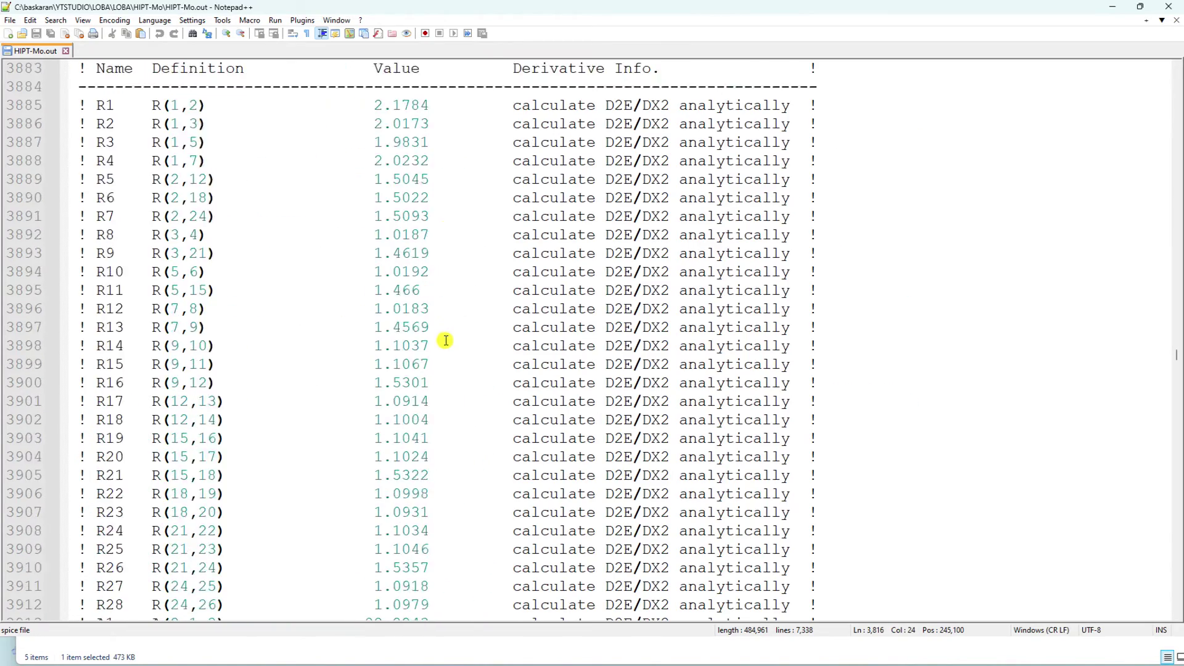
scroll(253, 364, down, 20)
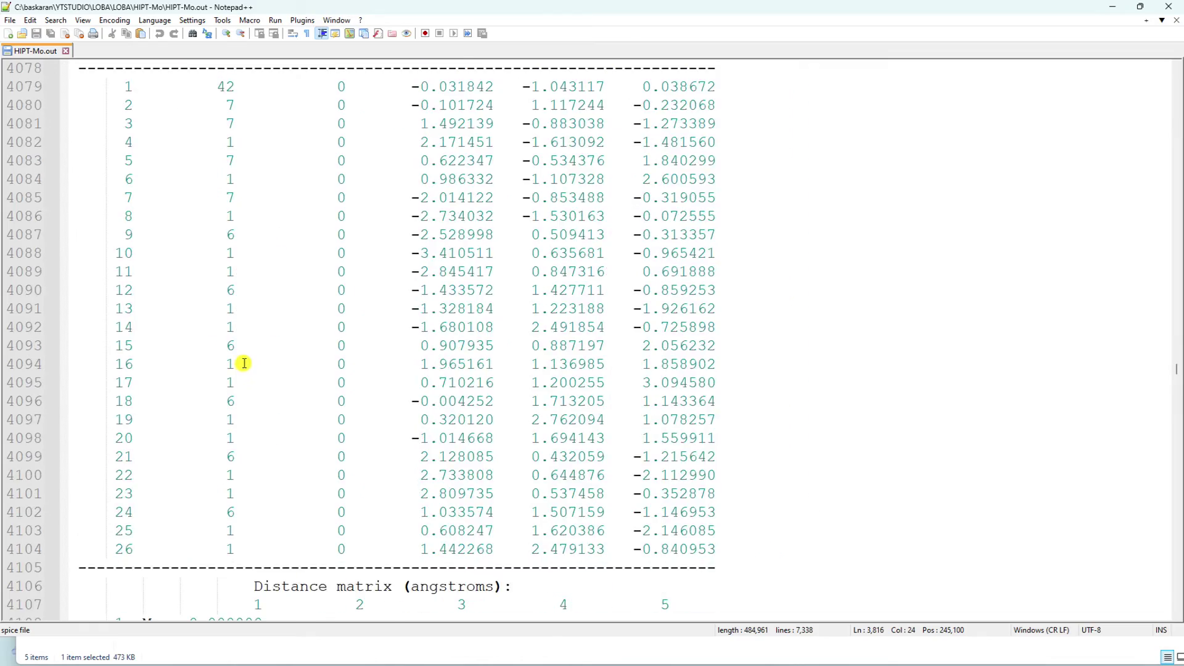
- Examine the thermochemistry section, including the zero-point and thermal corrections and the total entropy
drag(1175, 382, 1098, 494)
scroll(704, 377, down, 3)
scroll(703, 518, up, 20)
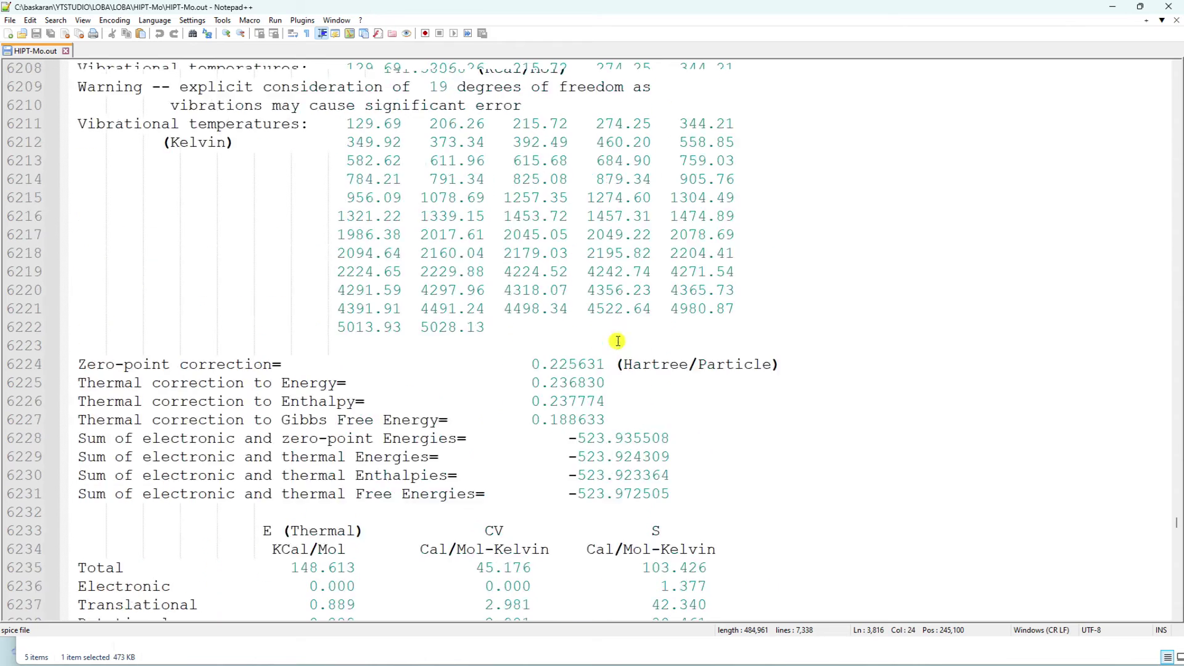
scroll(605, 334, down, 6)
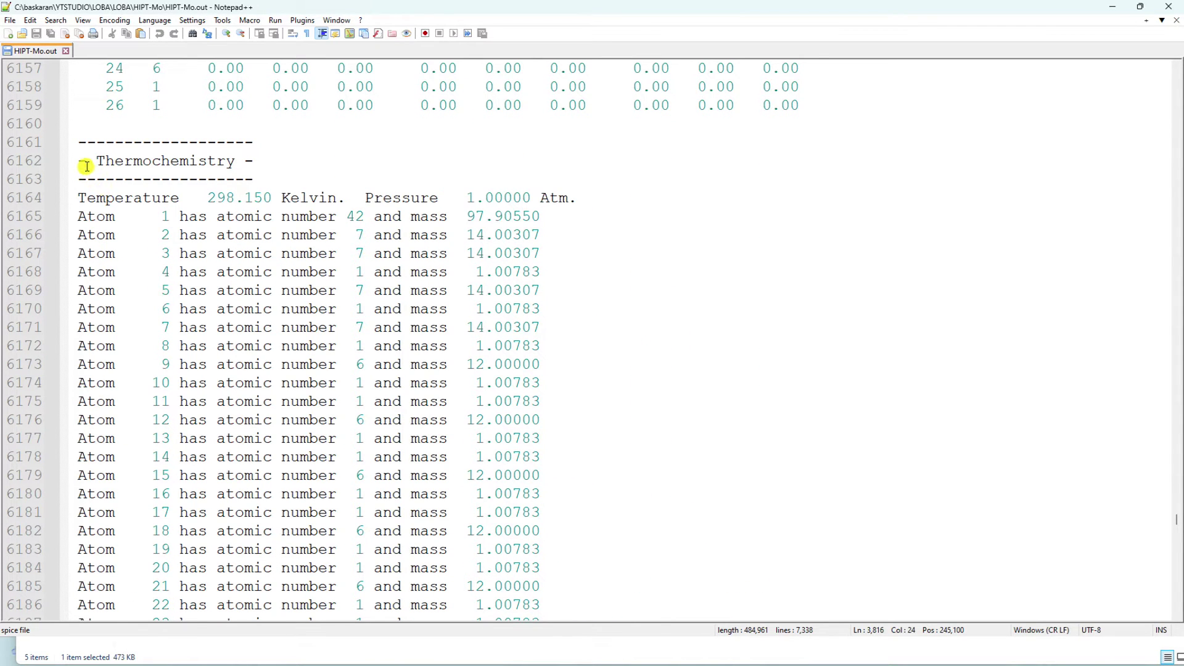
scroll(333, 225, down, 20)
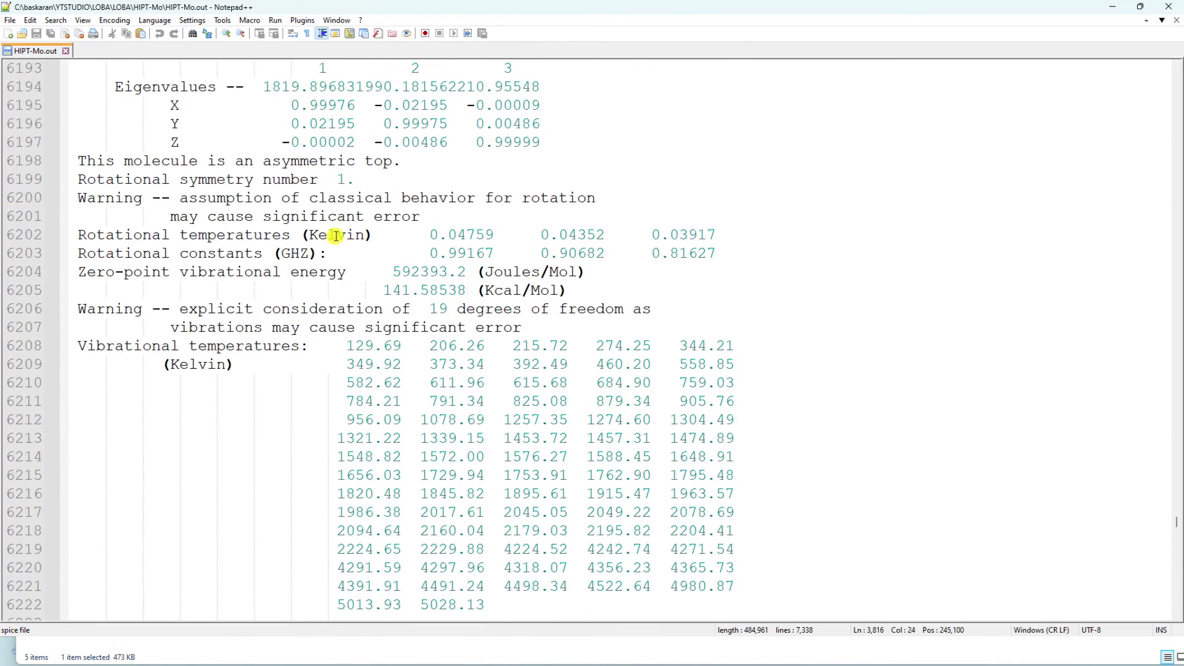
drag(80, 199, 635, 256)
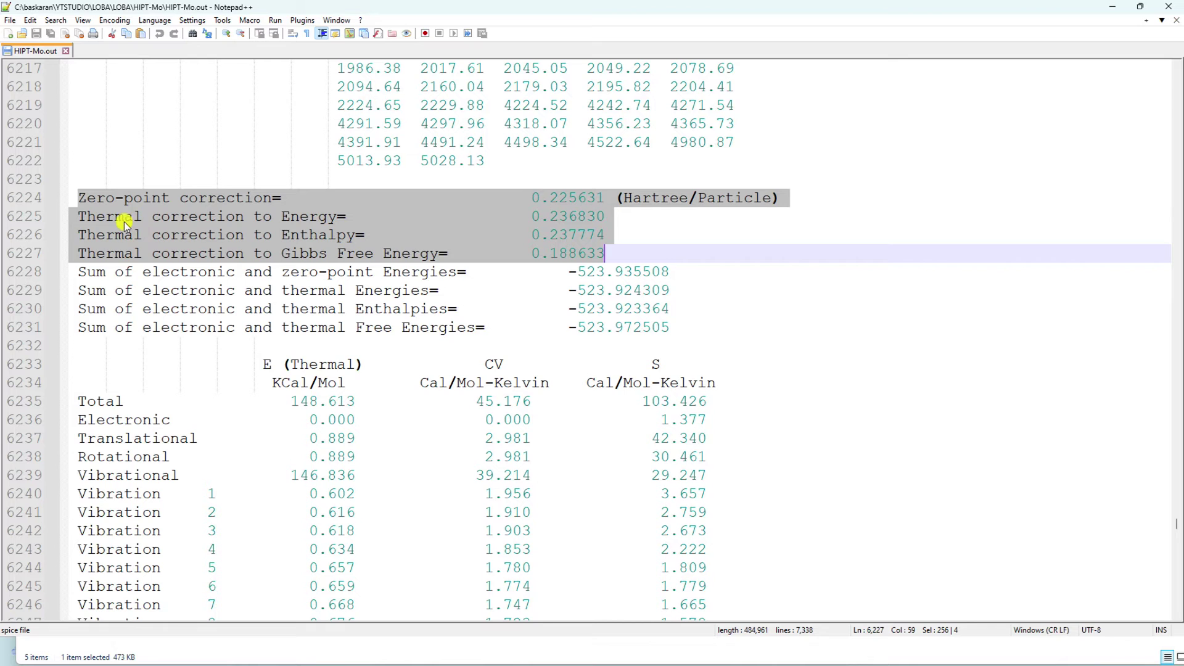
click(318, 220)
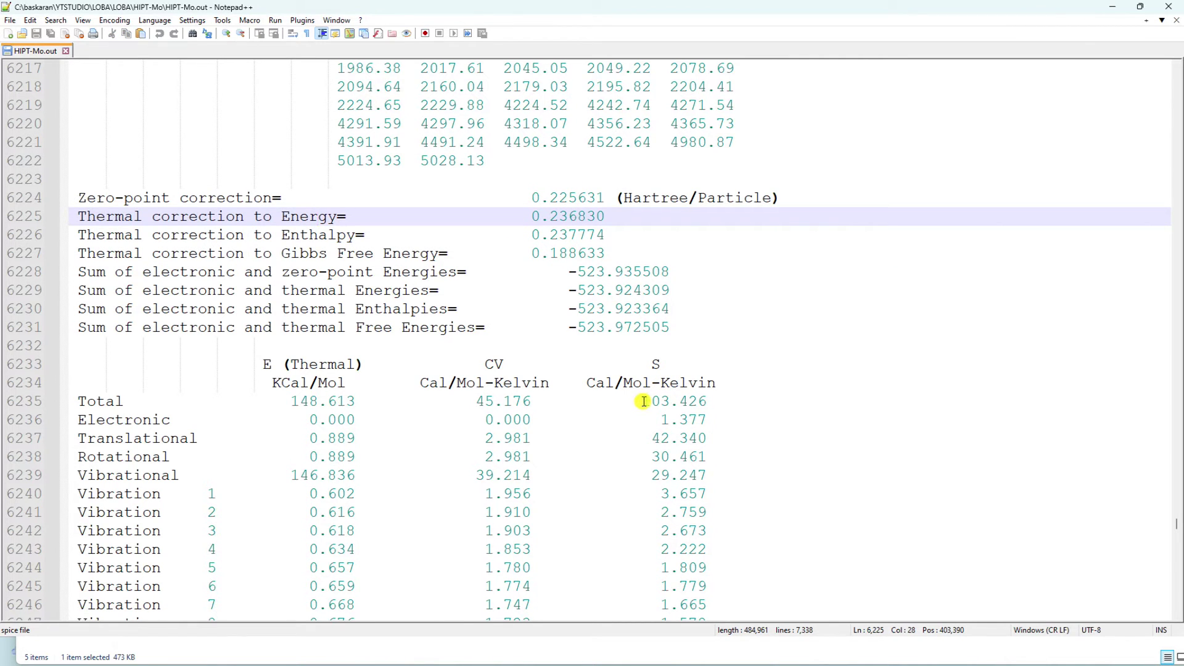
drag(643, 401, 721, 406)
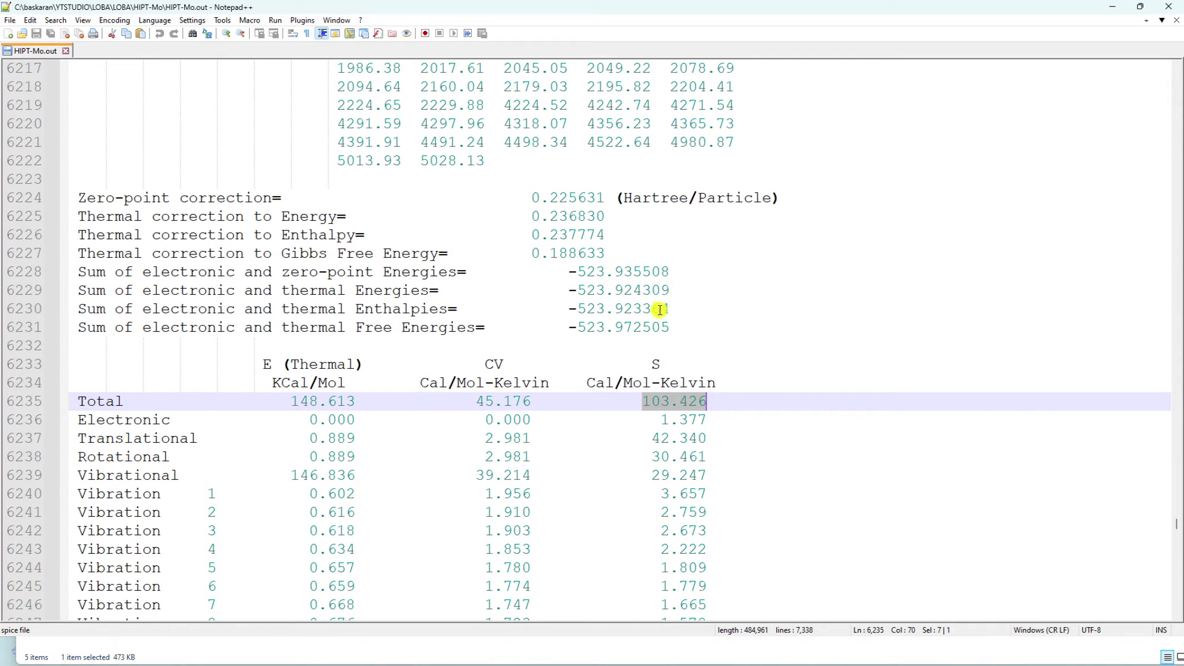
- Check the termination line at the very end of HIPT-Mo.out and close the file
scroll(660, 309, down, 20)
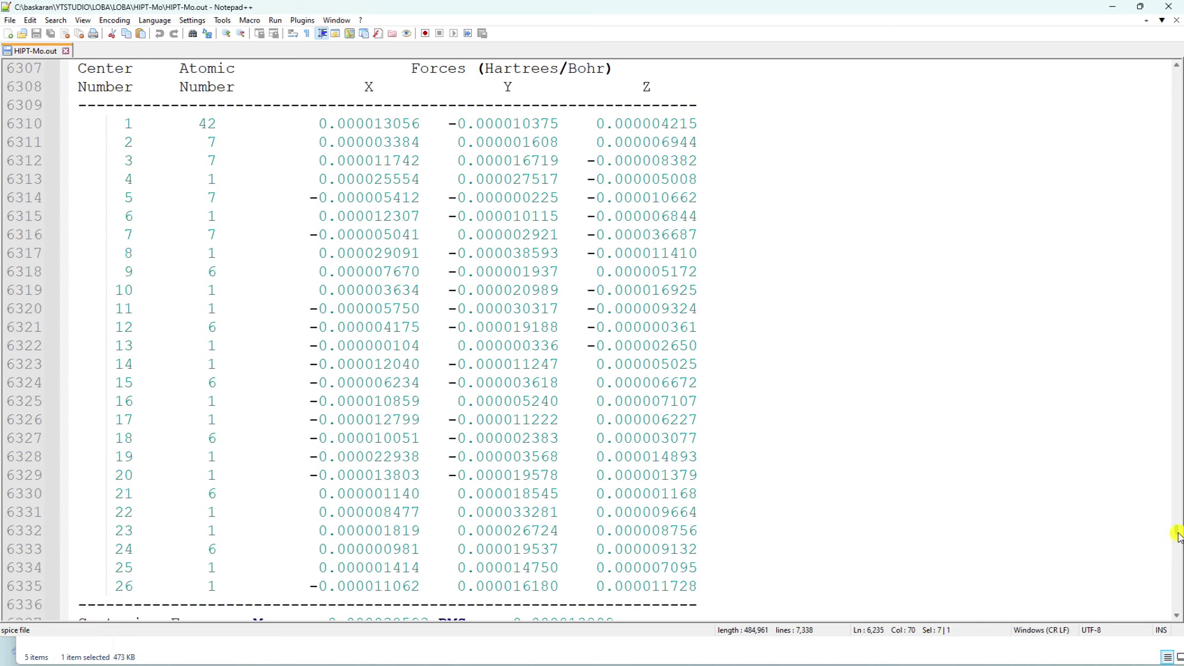
drag(1178, 534, 1171, 623)
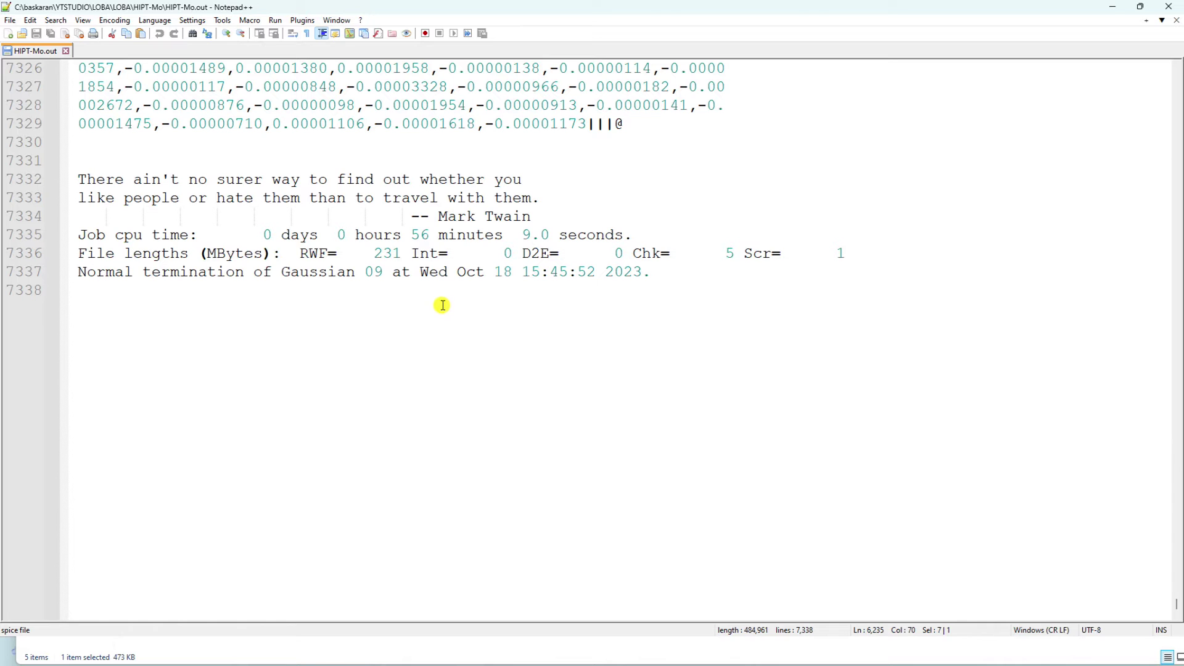
click(1176, 21)
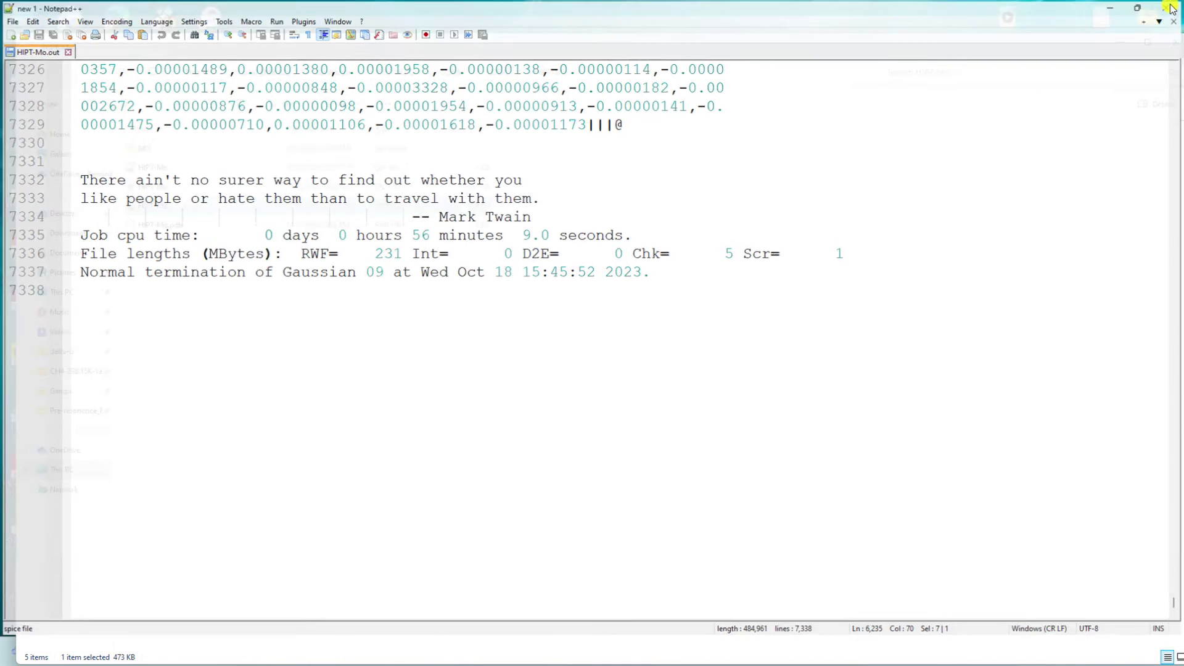
click(1169, 6)
- Maximize the HIPT-Mo folder window, launch GaussView, and dismiss its tips and the empty molecule window
click(167, 212)
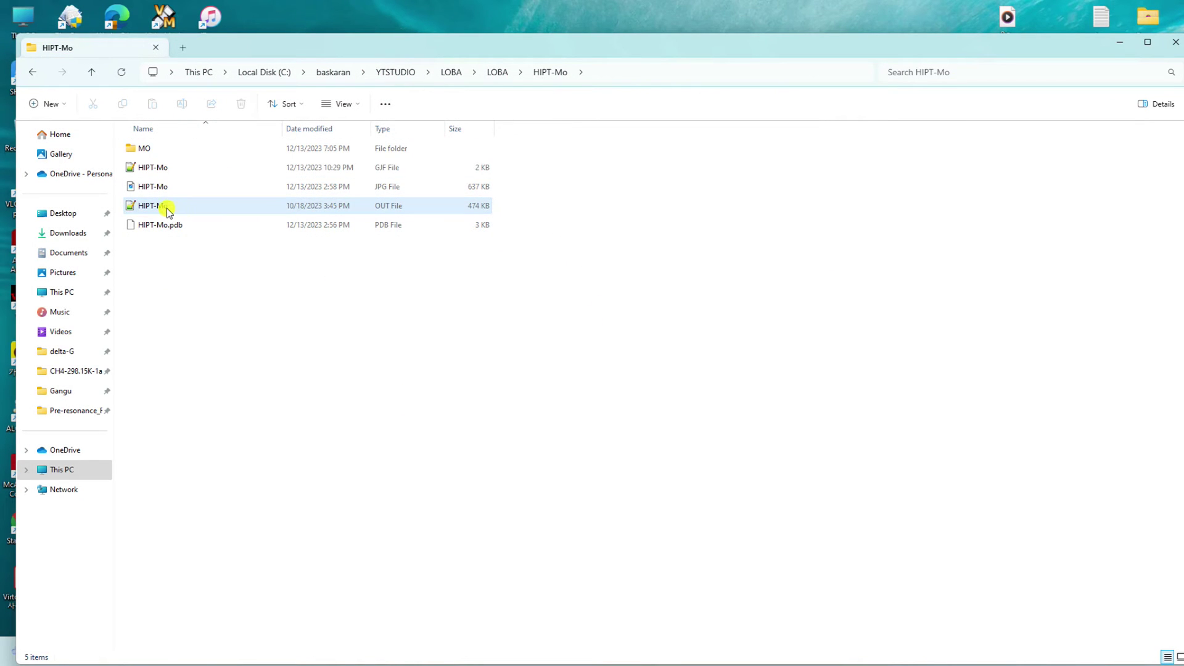
click(1148, 42)
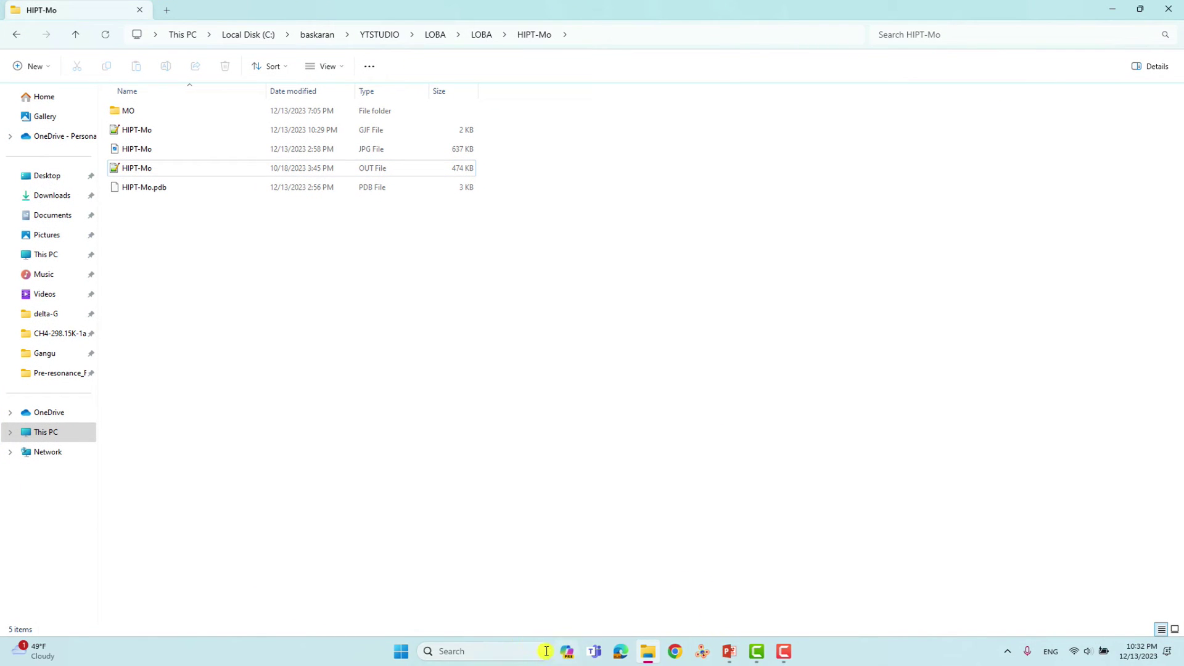
click(518, 650)
text(gaus)
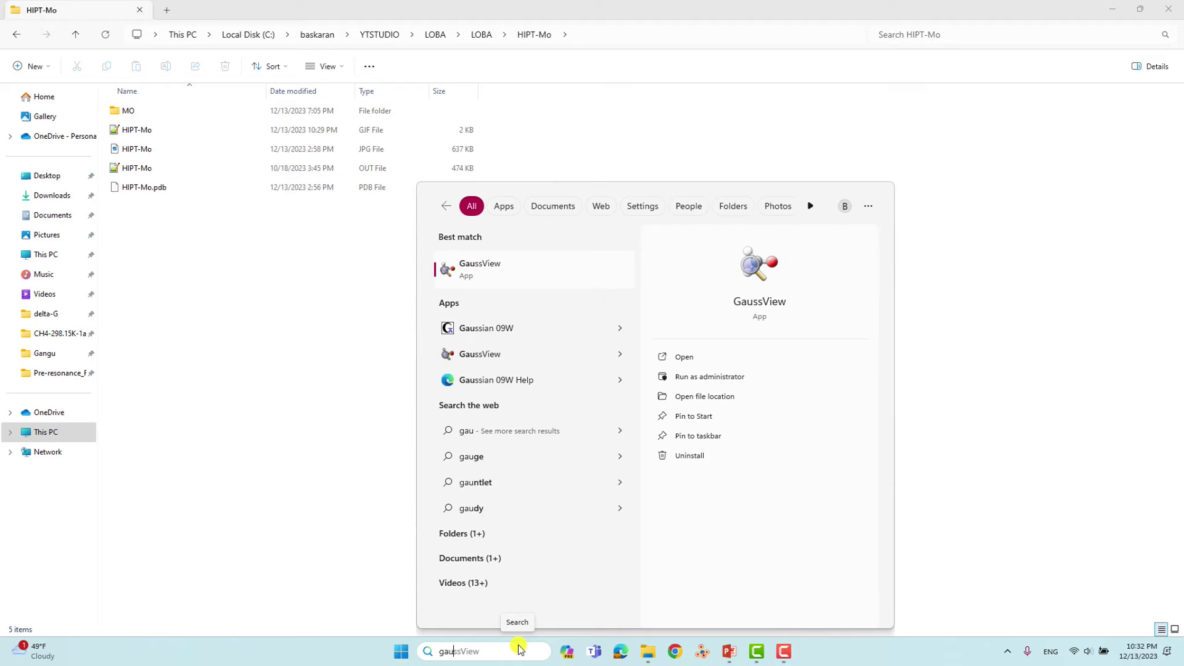
key(Return)
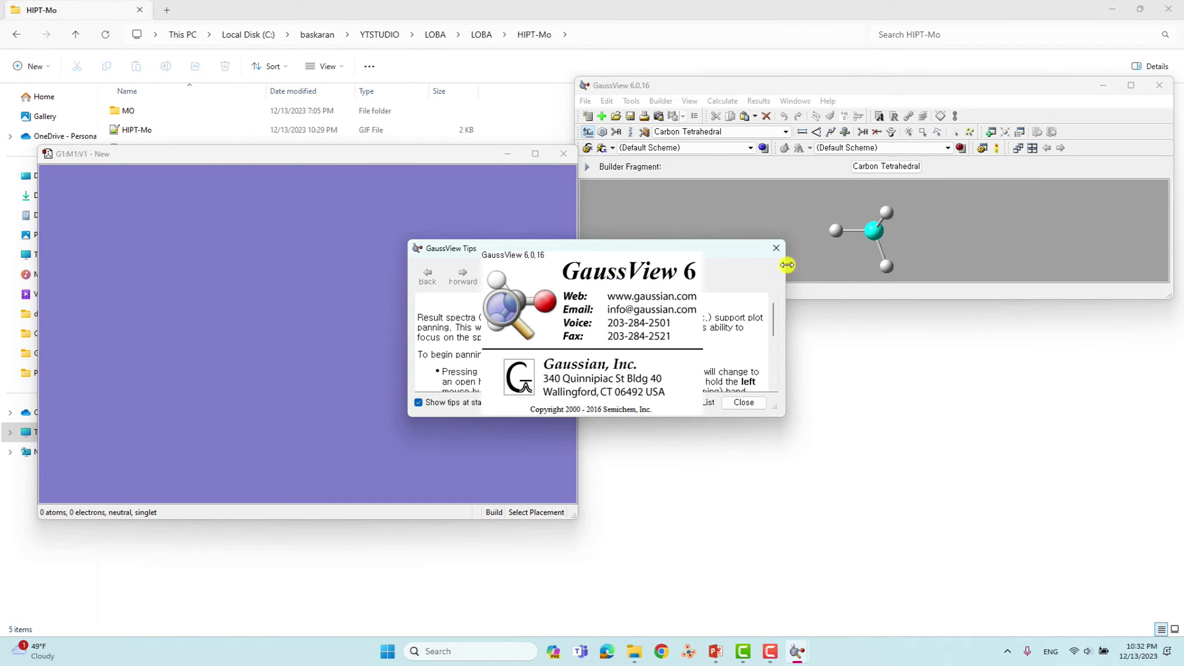
click(776, 248)
click(567, 154)
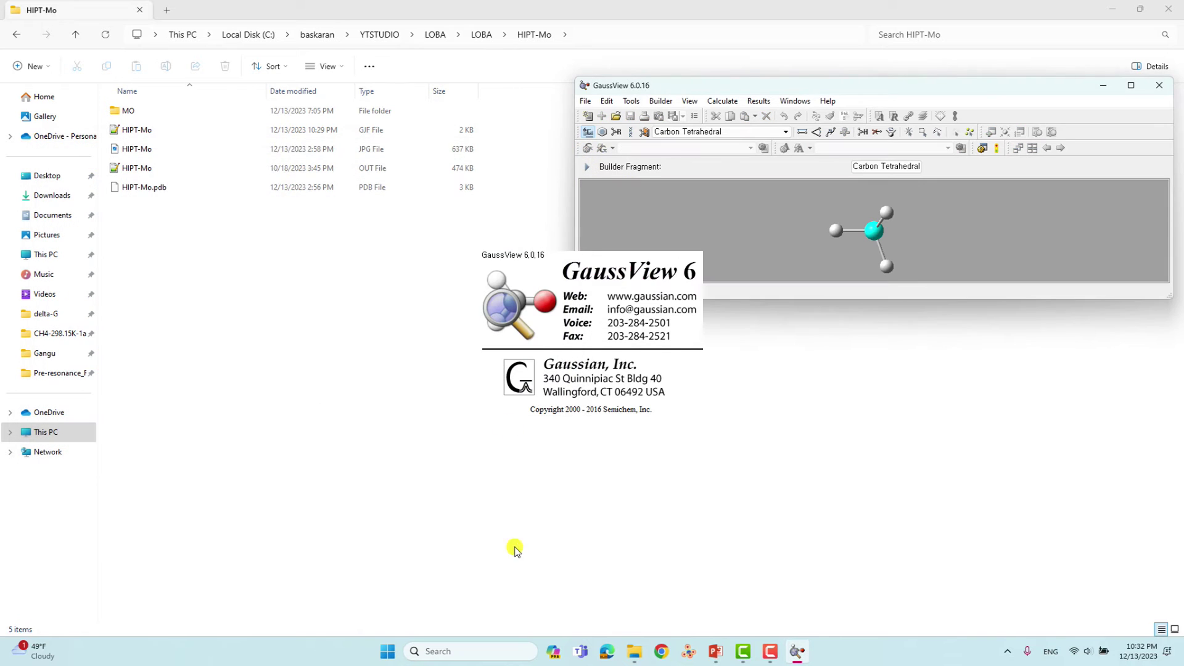
- Load the HIPT-Mo OUT file from the folder into GaussView and tilt the molecule for a better view
click(148, 170)
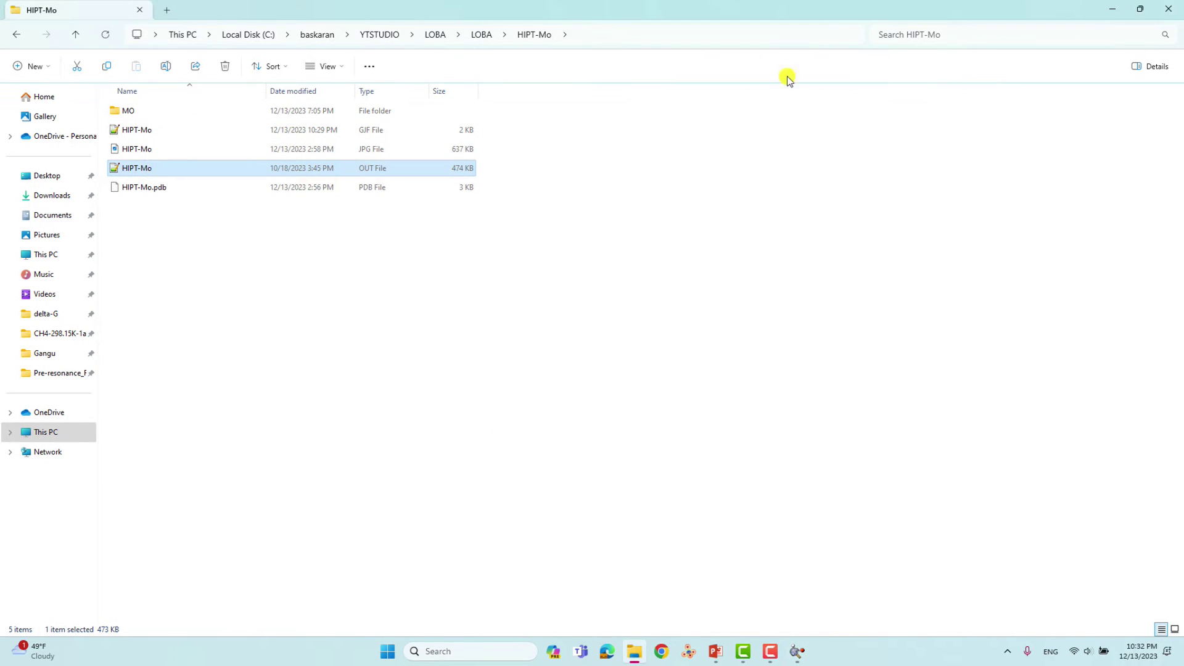
drag(862, 7, 495, 45)
click(964, 228)
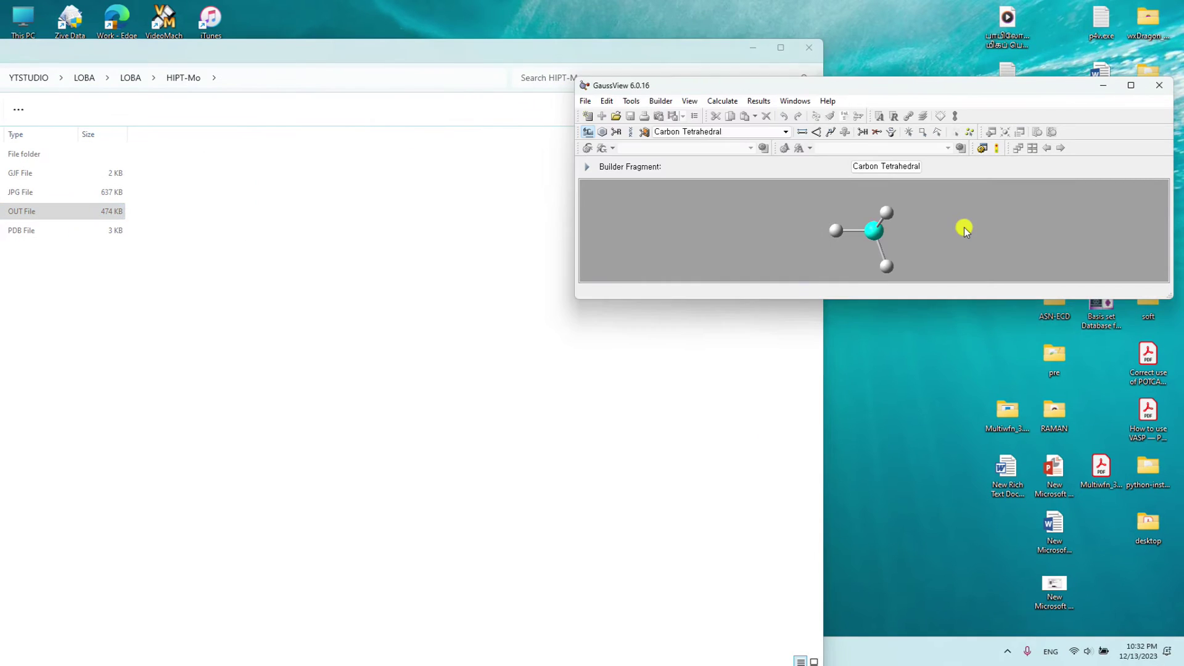
drag(38, 212, 861, 235)
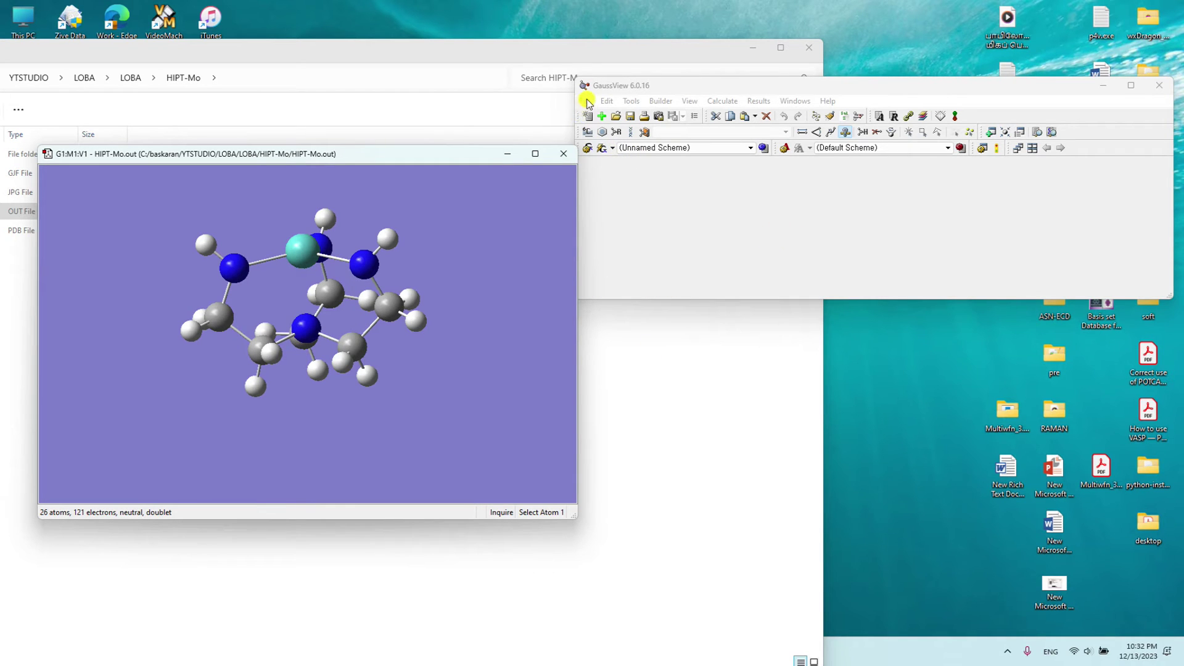
drag(381, 220, 379, 243)
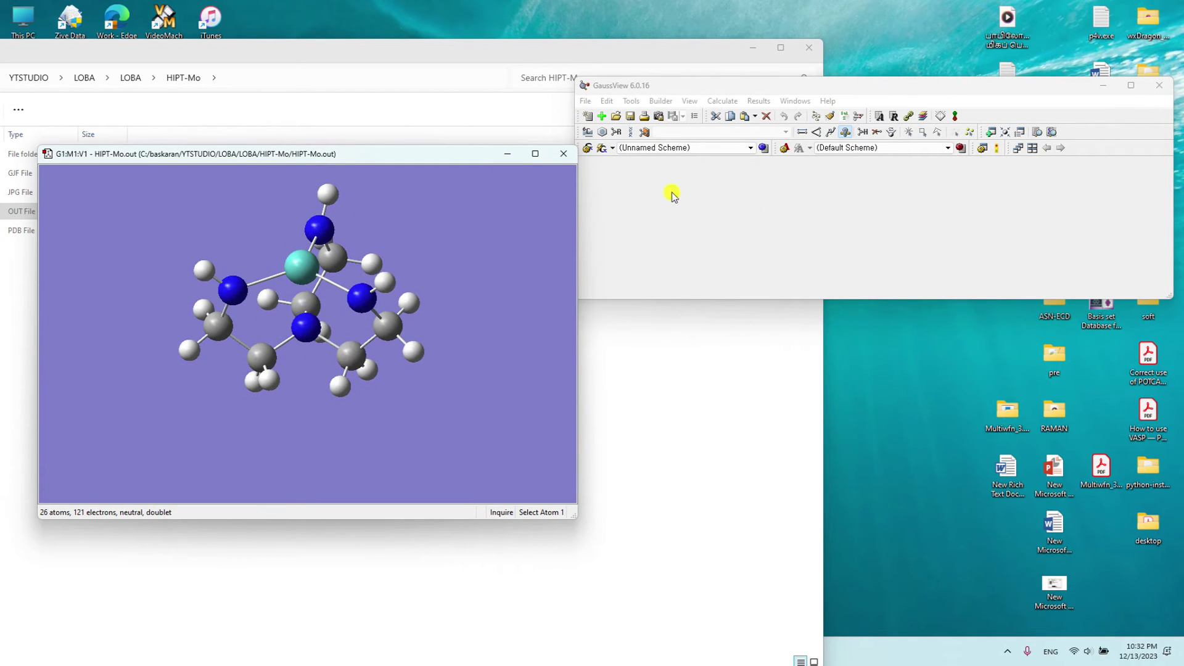
- Review the Gaussian calculation summary overview for the loaded HIPT-Mo molecule, then close it
click(803, 241)
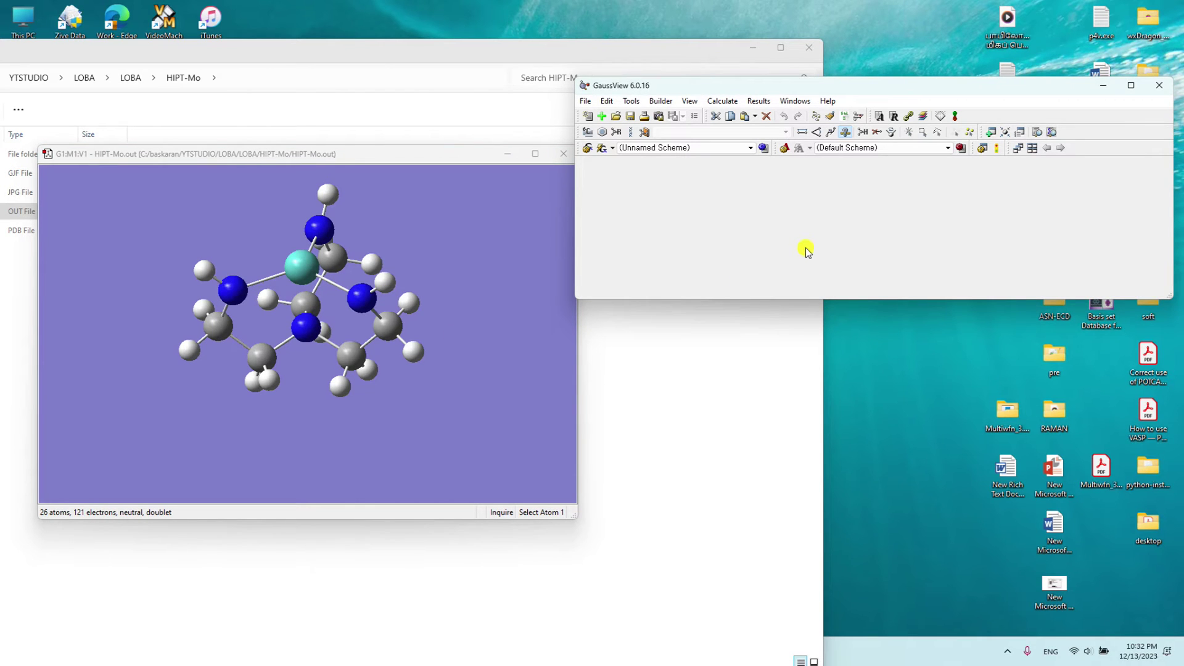
click(759, 101)
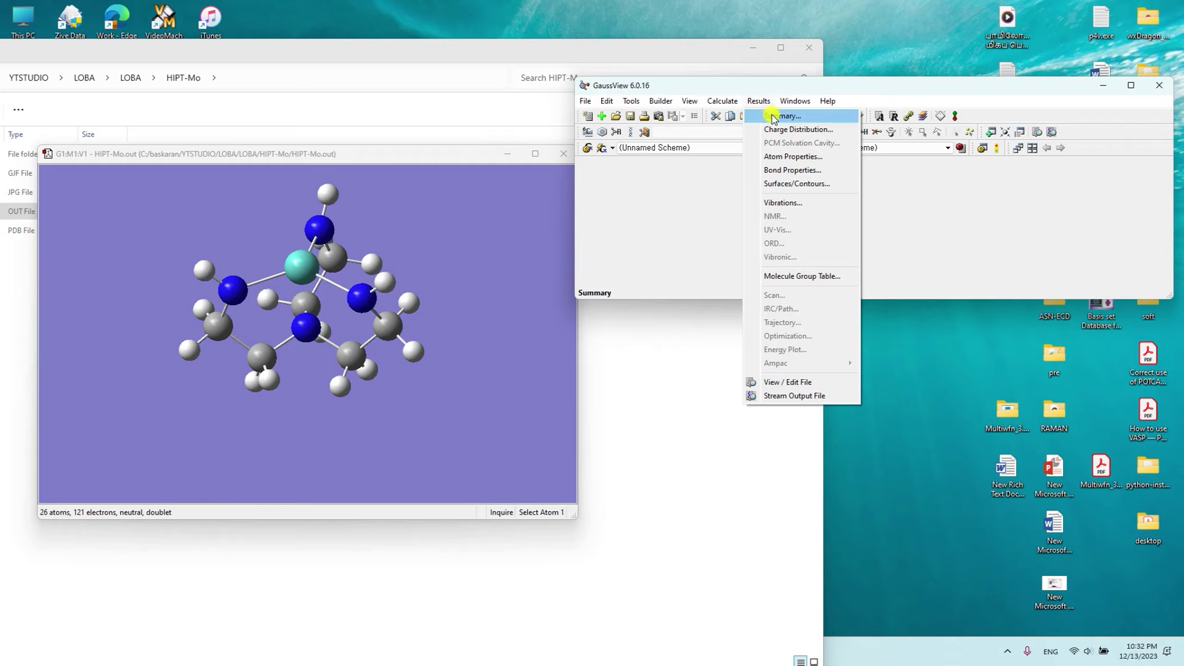
click(762, 102)
click(762, 102)
click(779, 117)
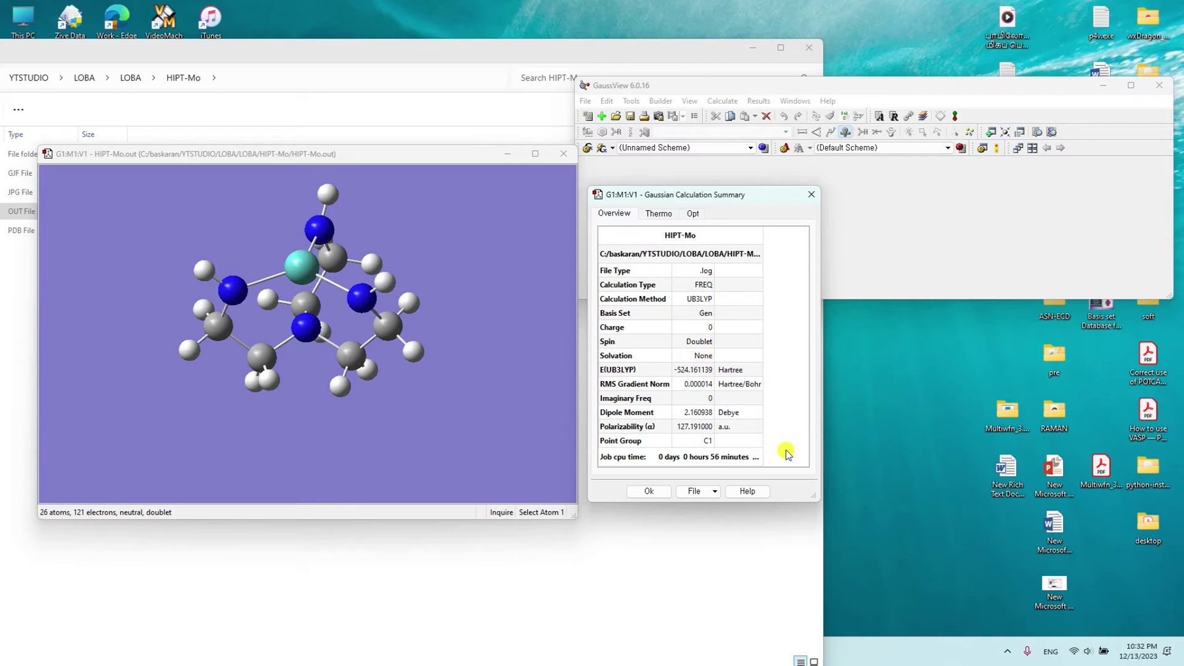
click(649, 491)
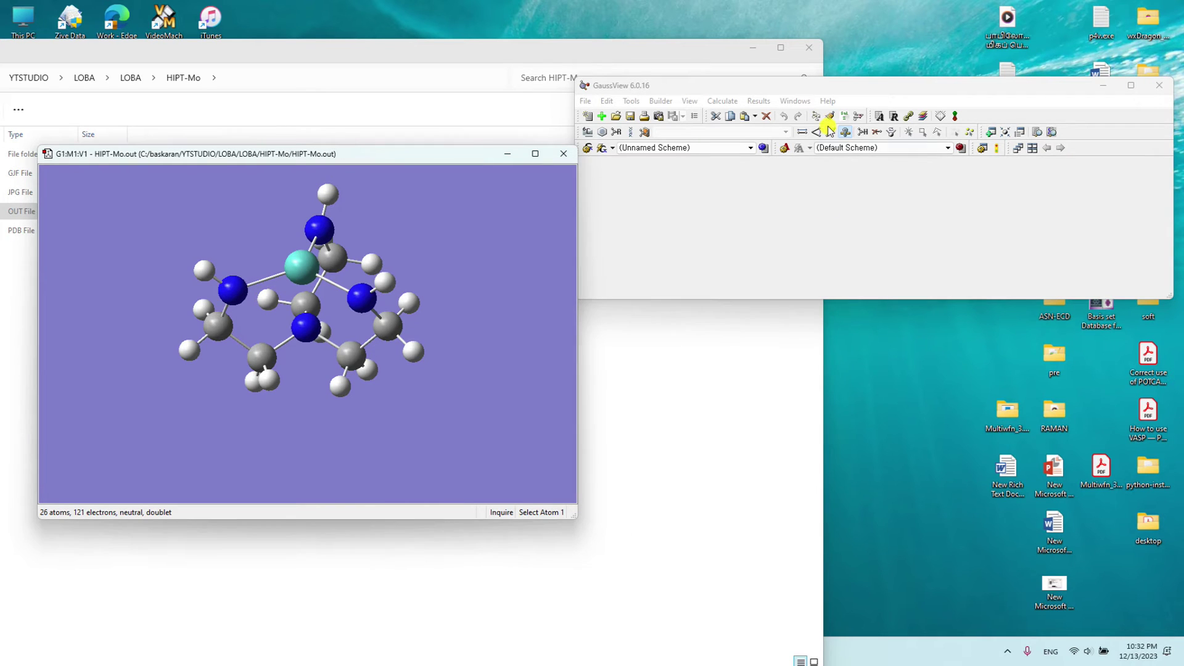
- Bring up the calculated vibrations of the molecule, place the list beside the model, and animate mode 1
click(758, 101)
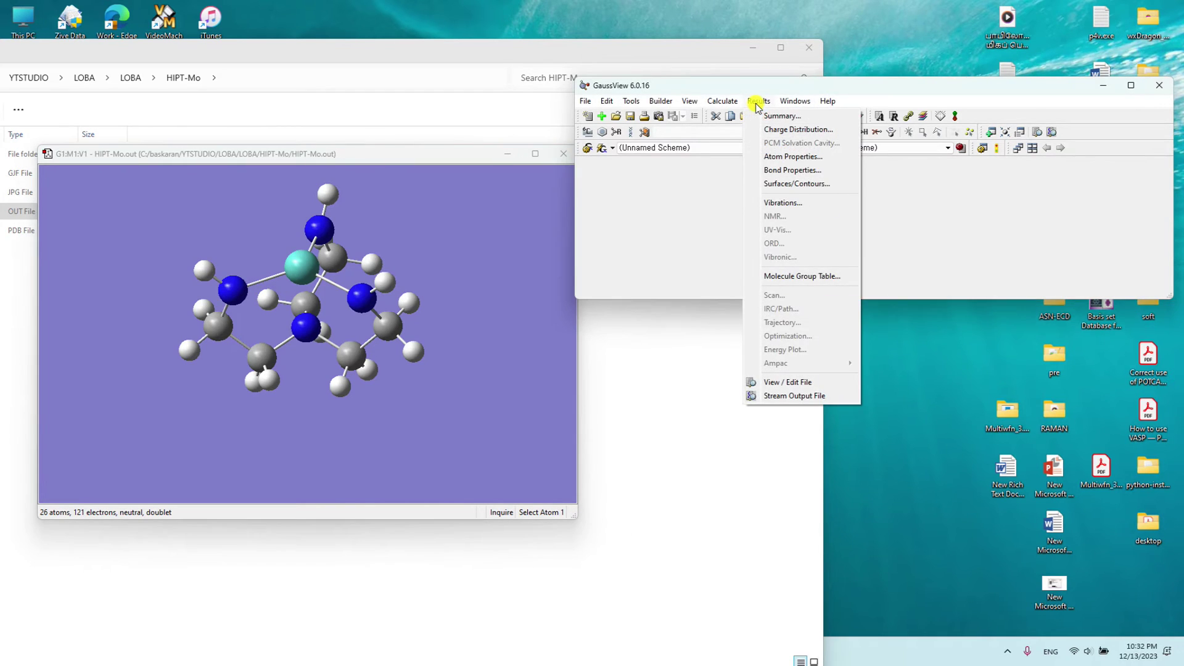
click(784, 202)
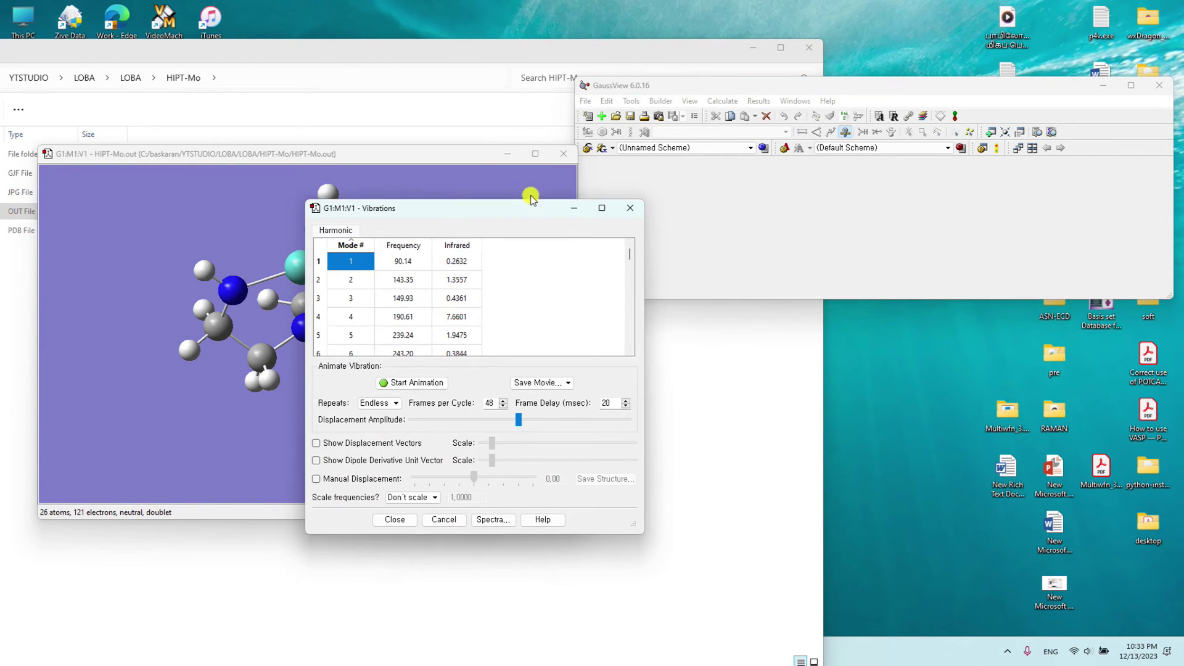
drag(531, 207, 836, 149)
drag(407, 306, 408, 310)
click(718, 325)
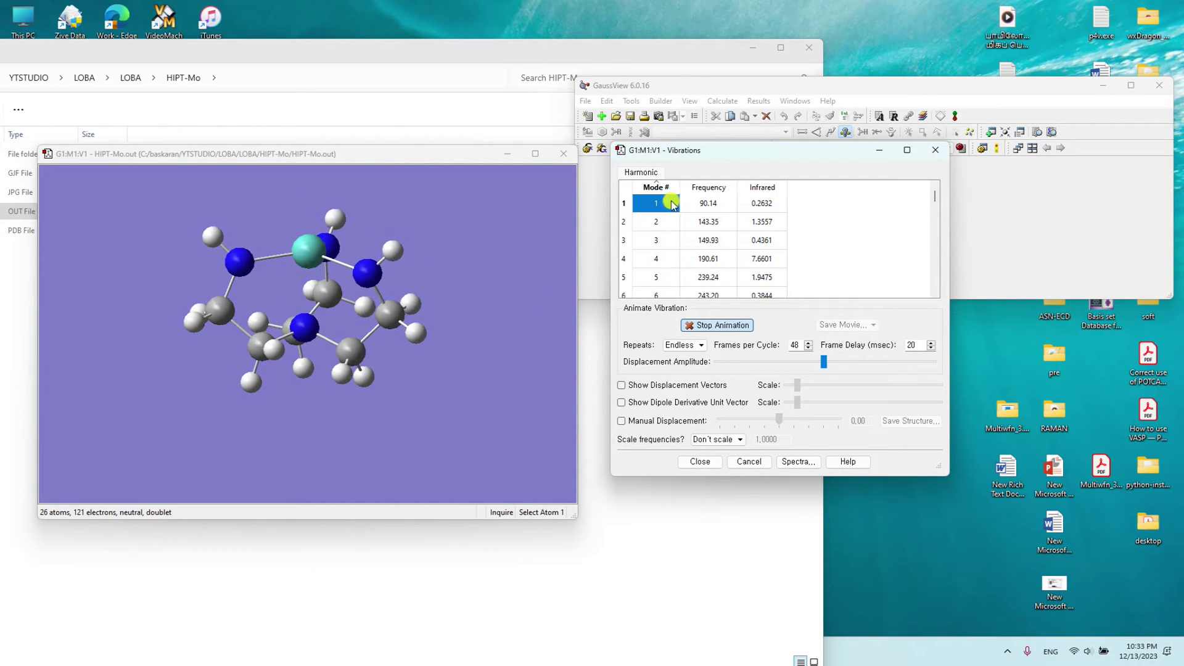
- Animate vibration modes 2, 72 and 70 in turn, then stop the animation and close the vibrations list
click(655, 223)
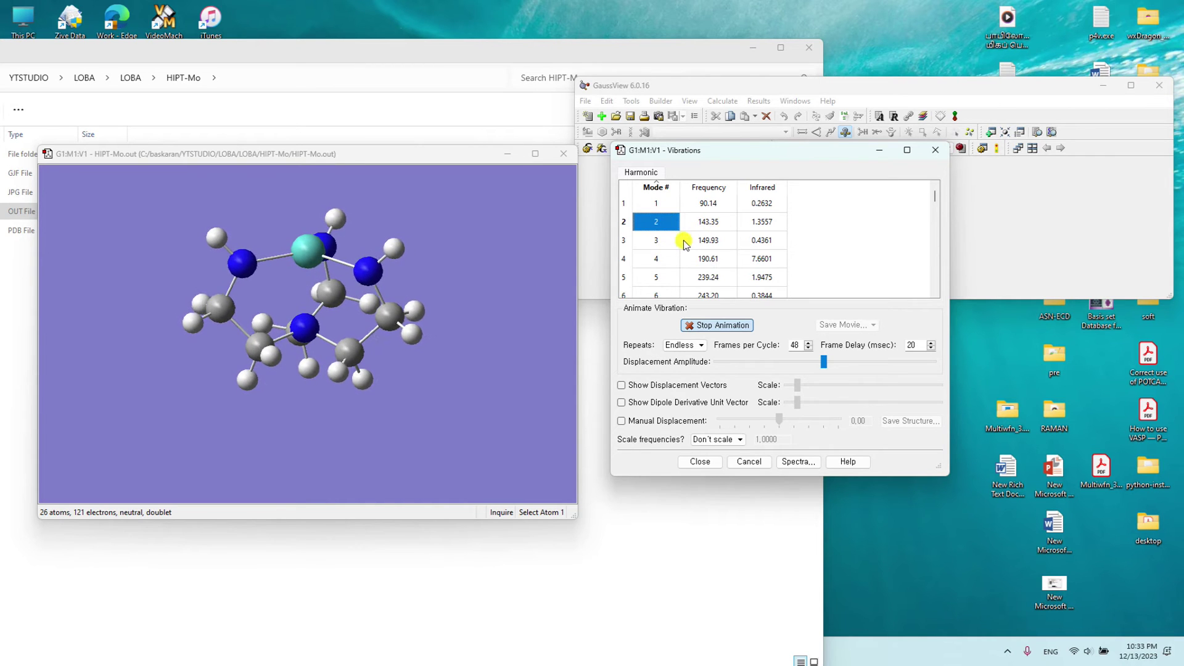
scroll(682, 241, down, 20)
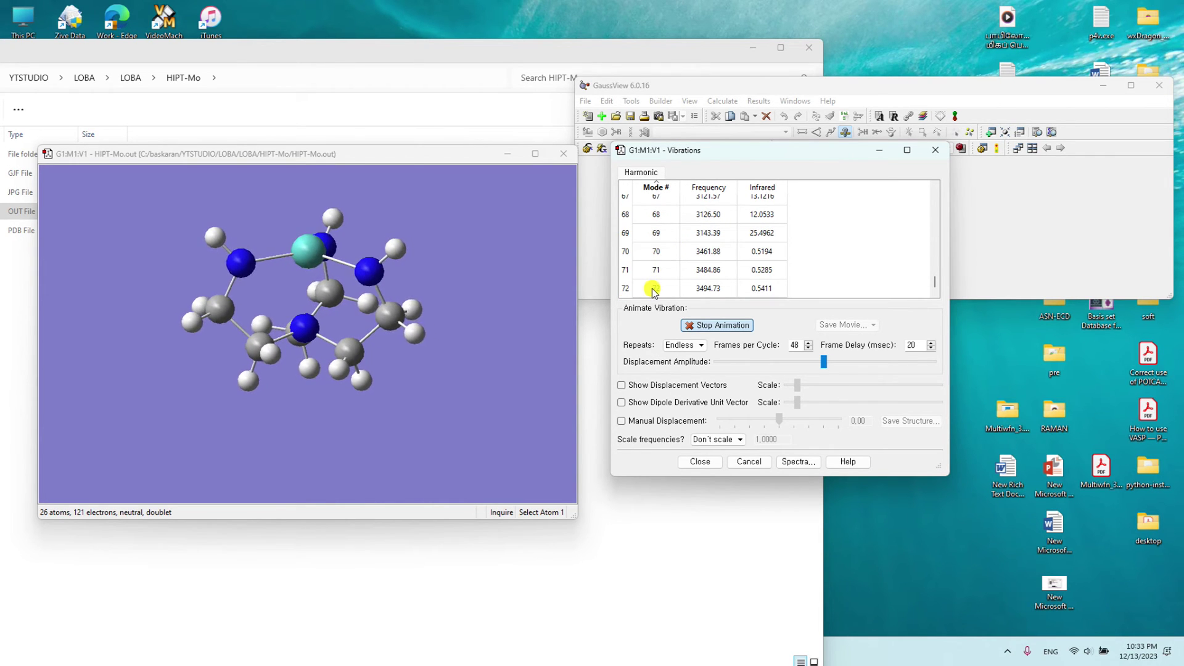
click(653, 288)
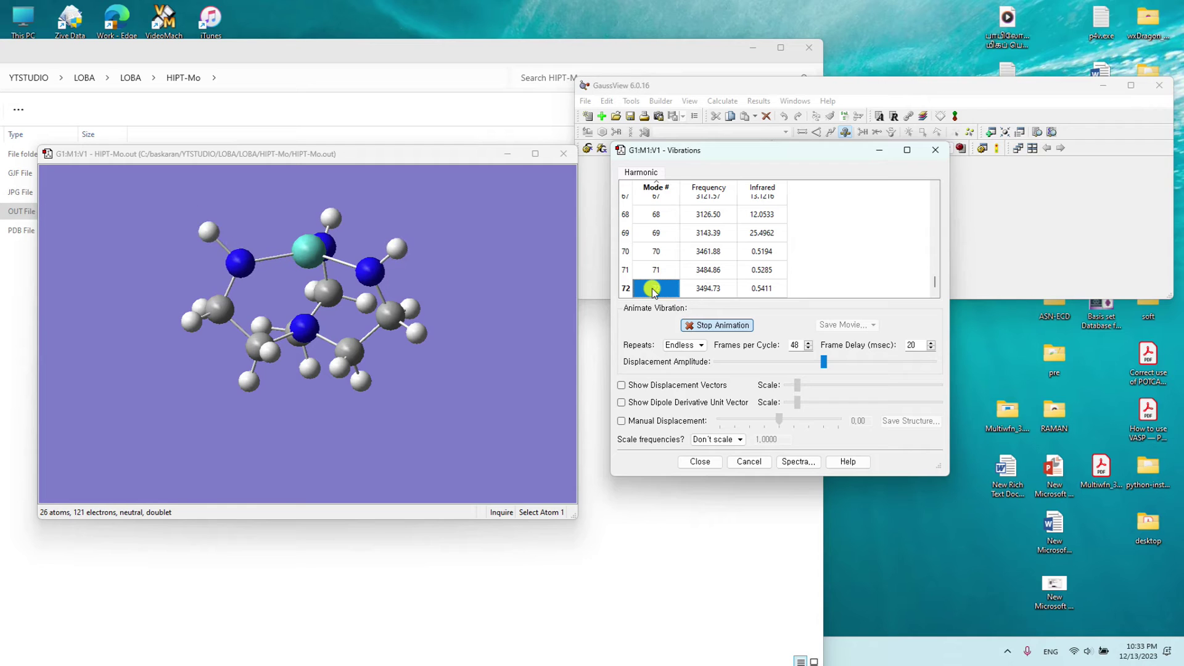
click(656, 252)
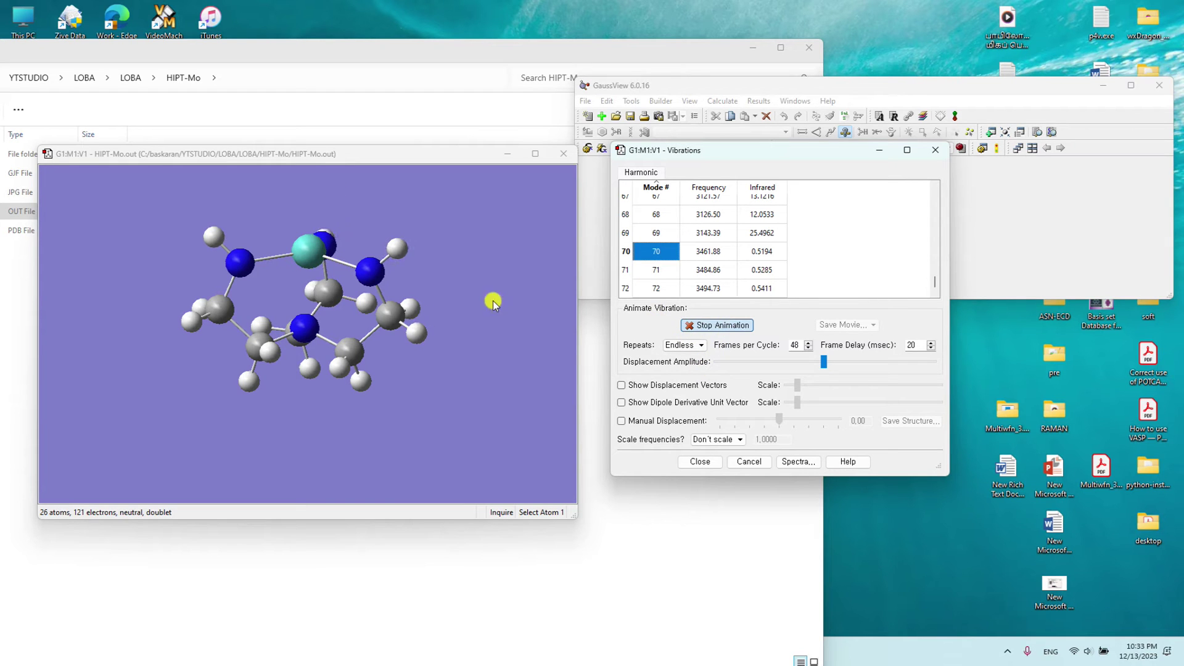
click(712, 323)
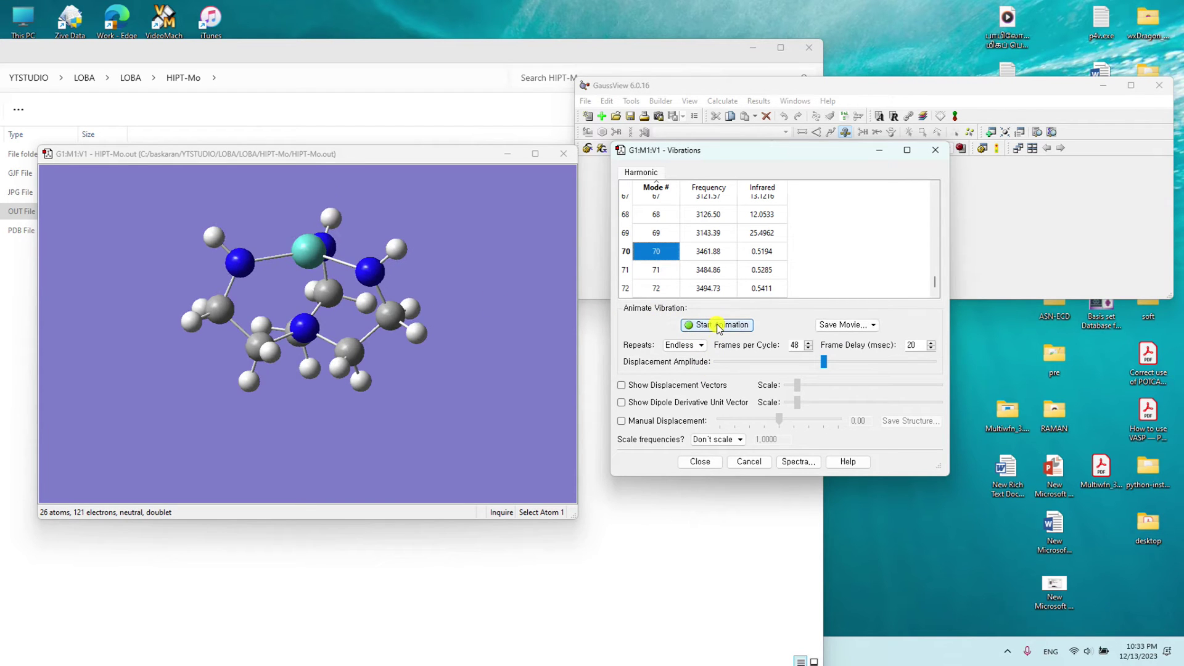
click(703, 462)
- Save the optimized structure as the Gaussian input HIPT-Mo.gjf in a new folder named s inside HIPT-Mo
drag(364, 314, 346, 365)
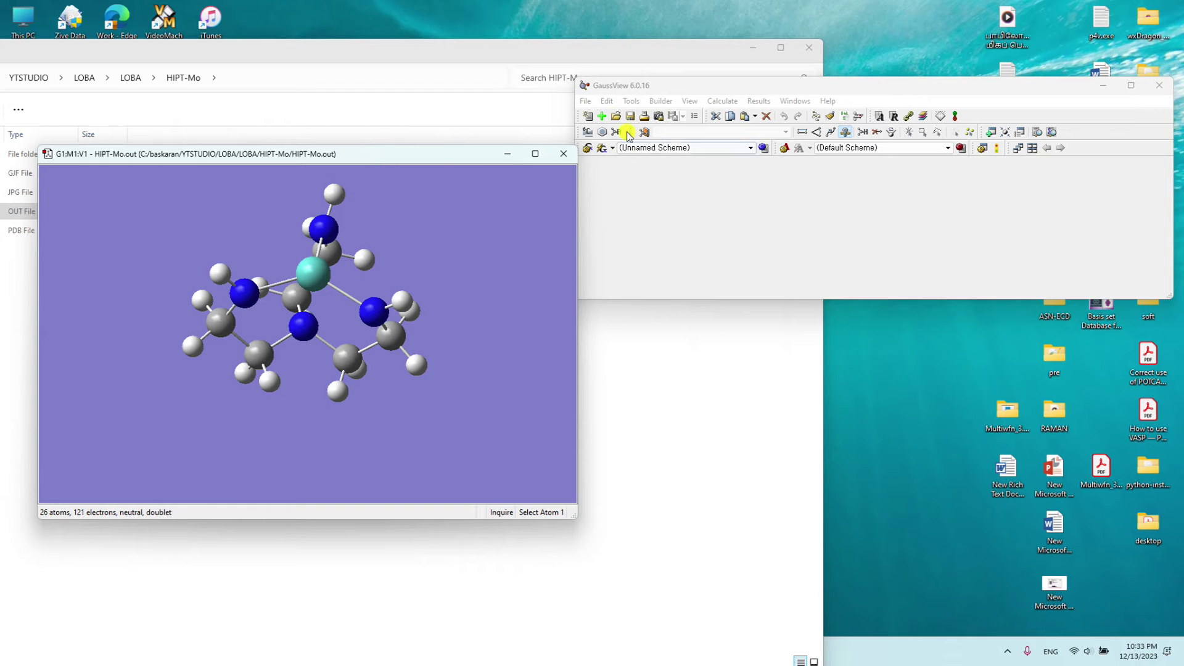
click(585, 101)
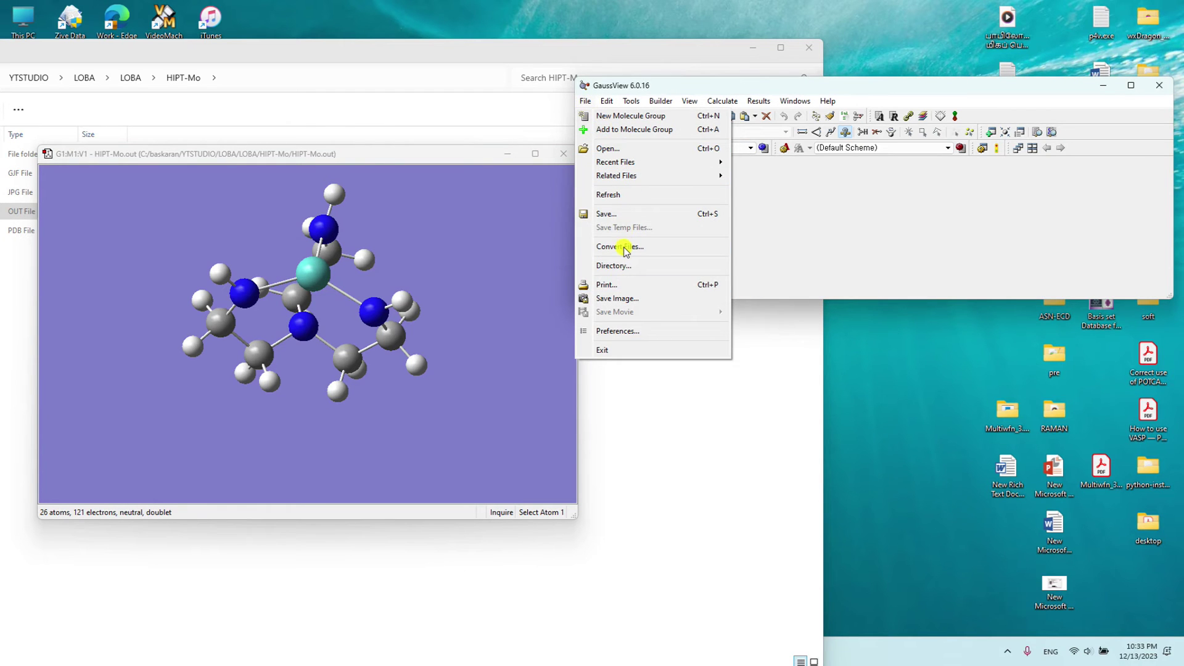
click(616, 212)
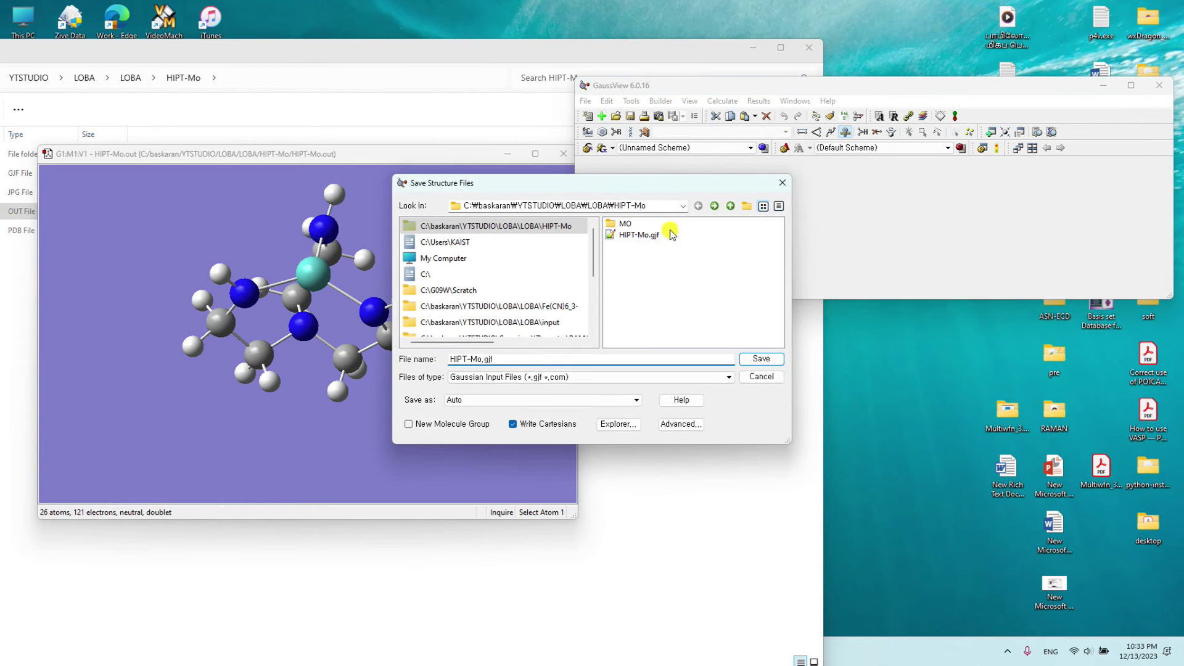
click(748, 208)
text(s)
key(Return)
double_click(619, 246)
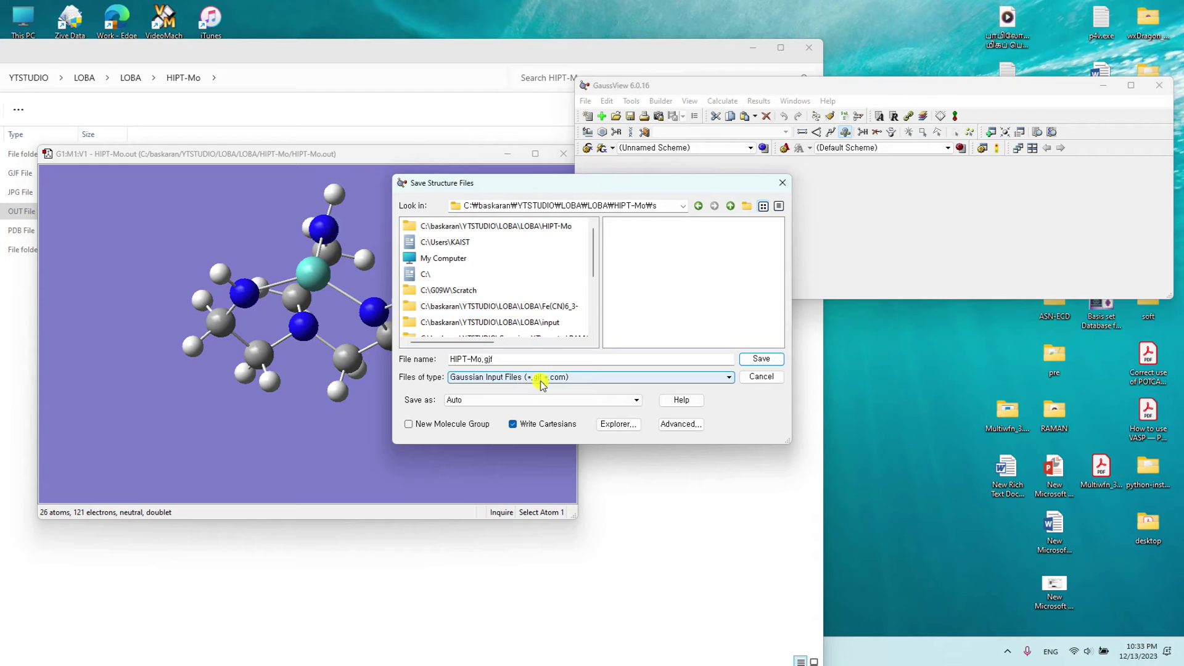
click(762, 359)
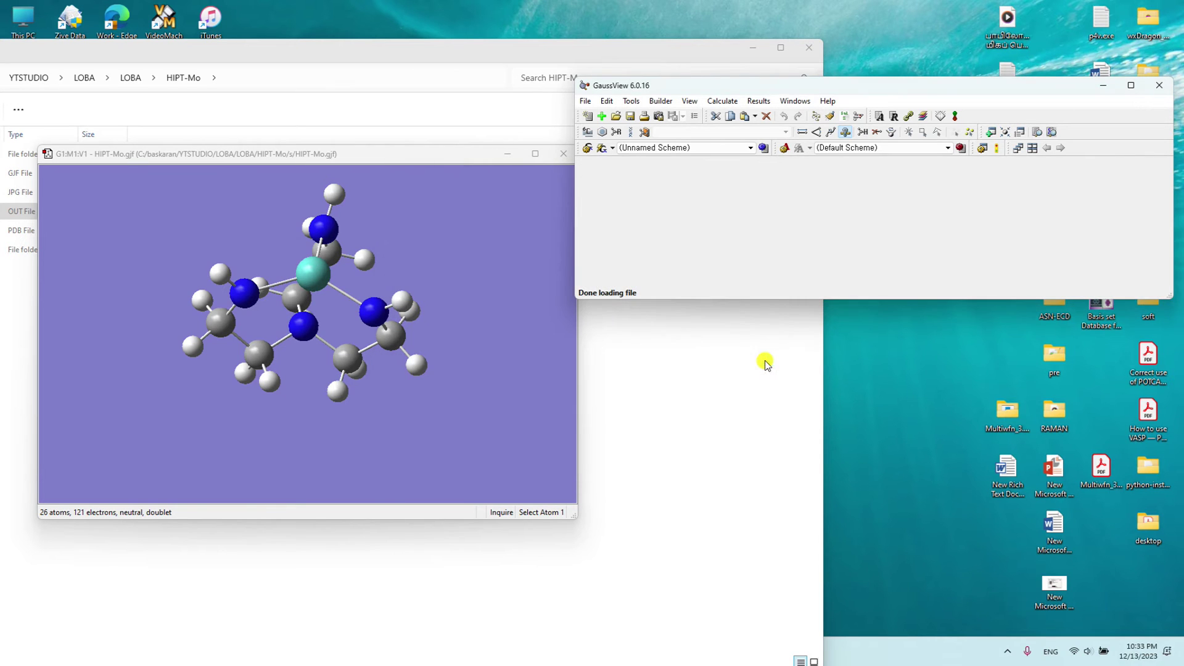
- Close the molecule and GaussView, then open HIPT-Mo.gjf from the s folder in Notepad++
click(563, 154)
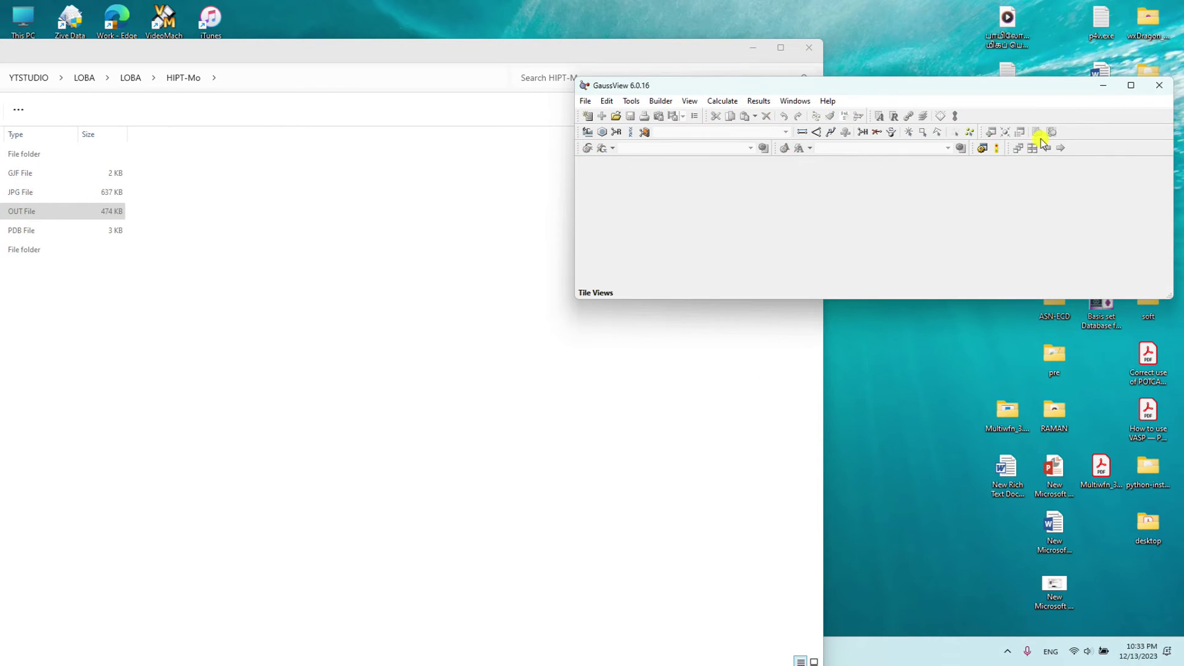
click(1159, 85)
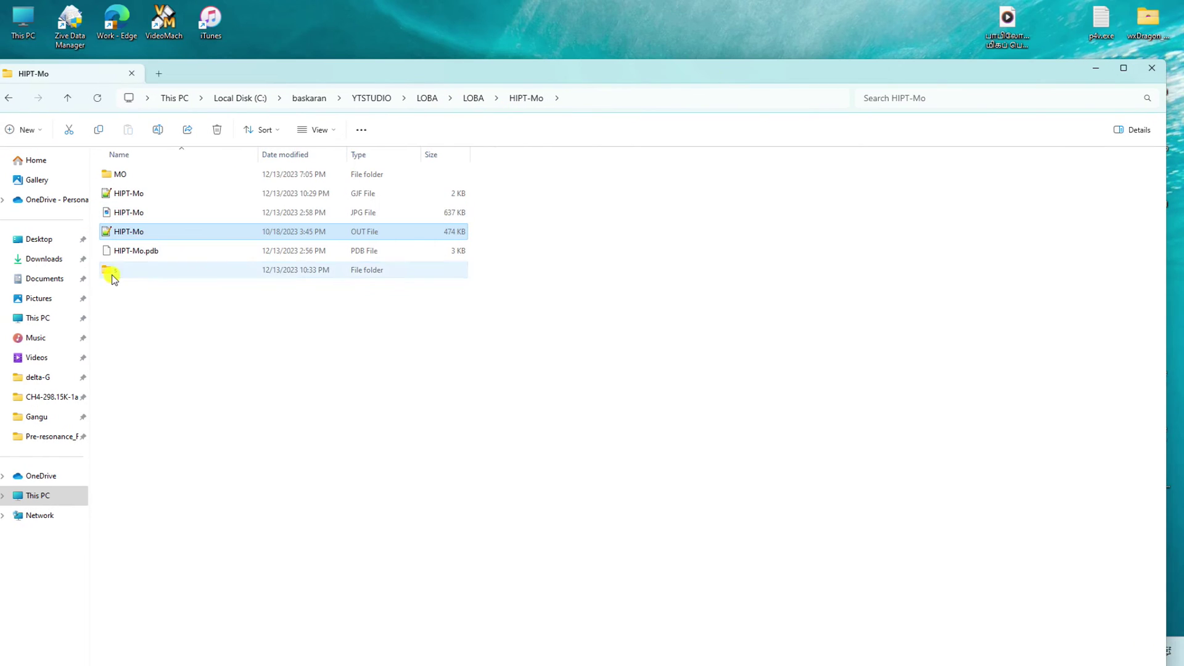
double_click(111, 272)
click(130, 177)
double_click(130, 175)
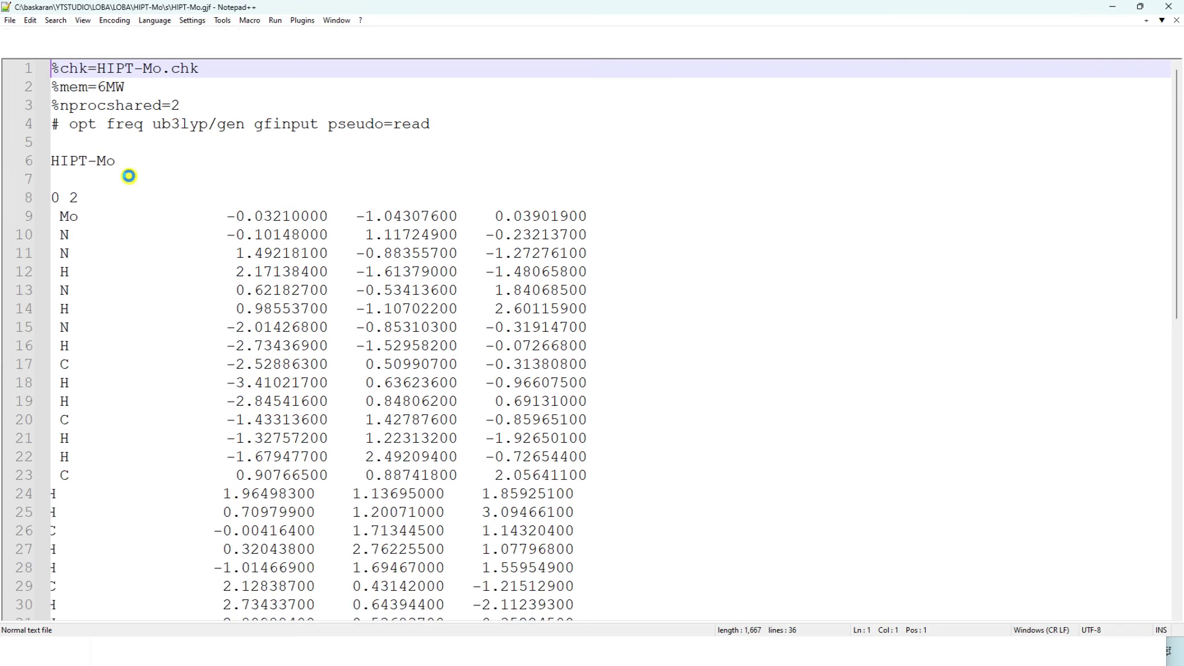
- Examine the optimized atom coordinates in the saved HIPT-Mo.gjf, then leave the editor
drag(55, 217, 544, 614)
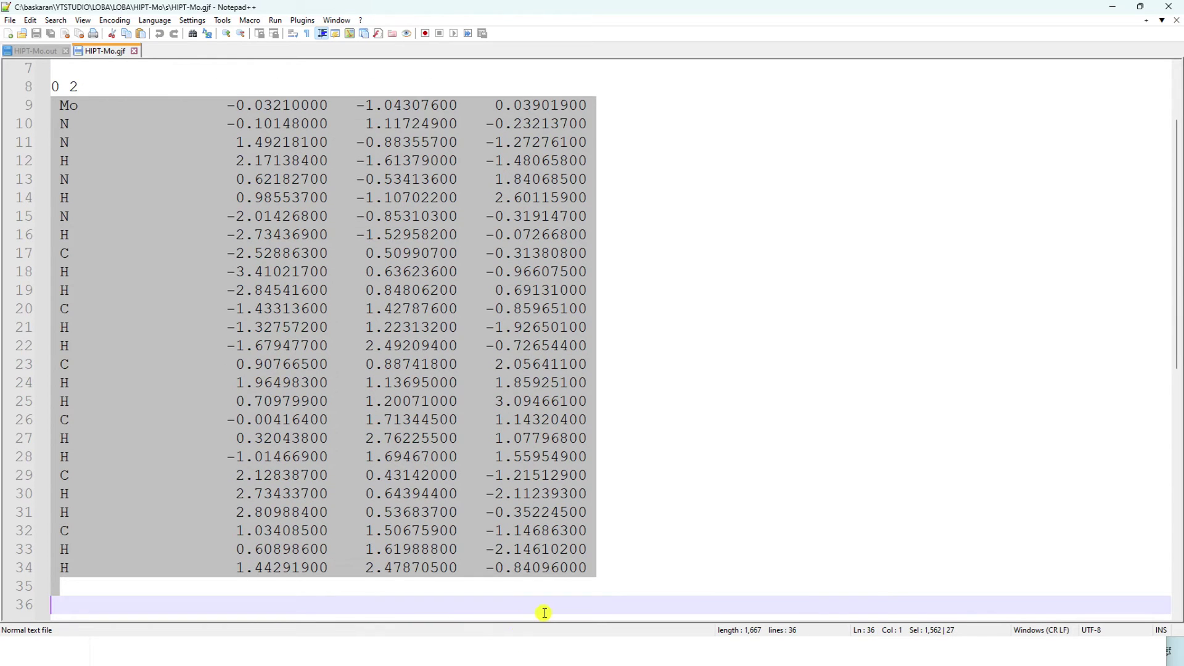
scroll(529, 423, up, 2)
scroll(529, 423, down, 4)
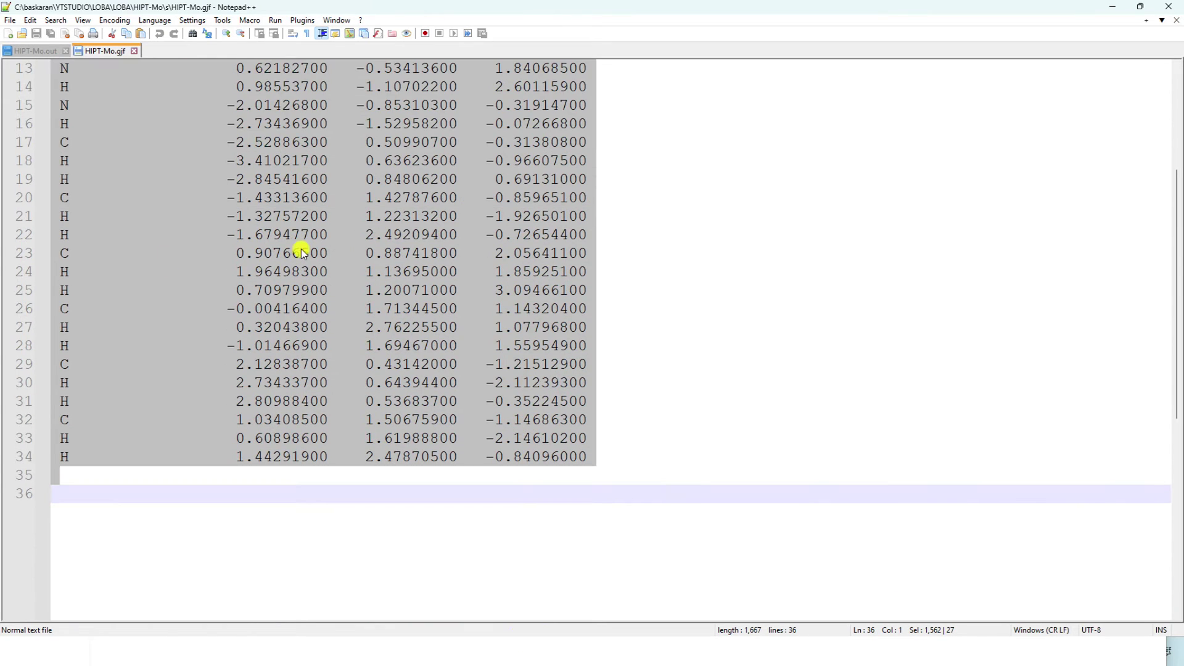
scroll(316, 290, up, 3)
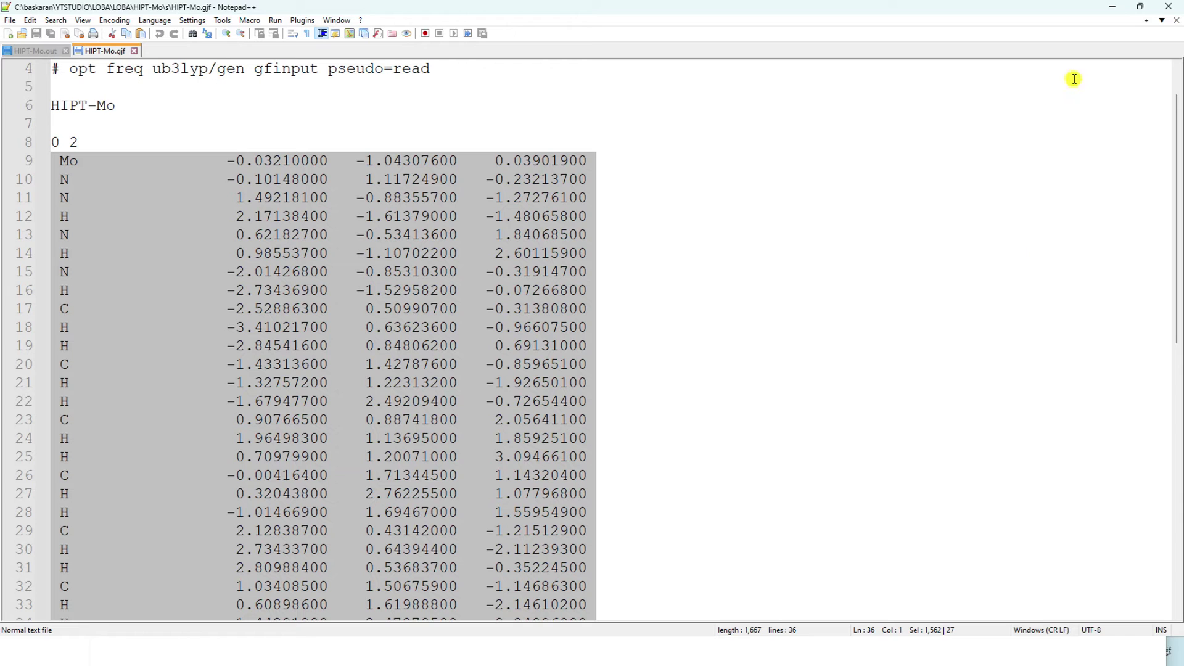
click(1169, 11)
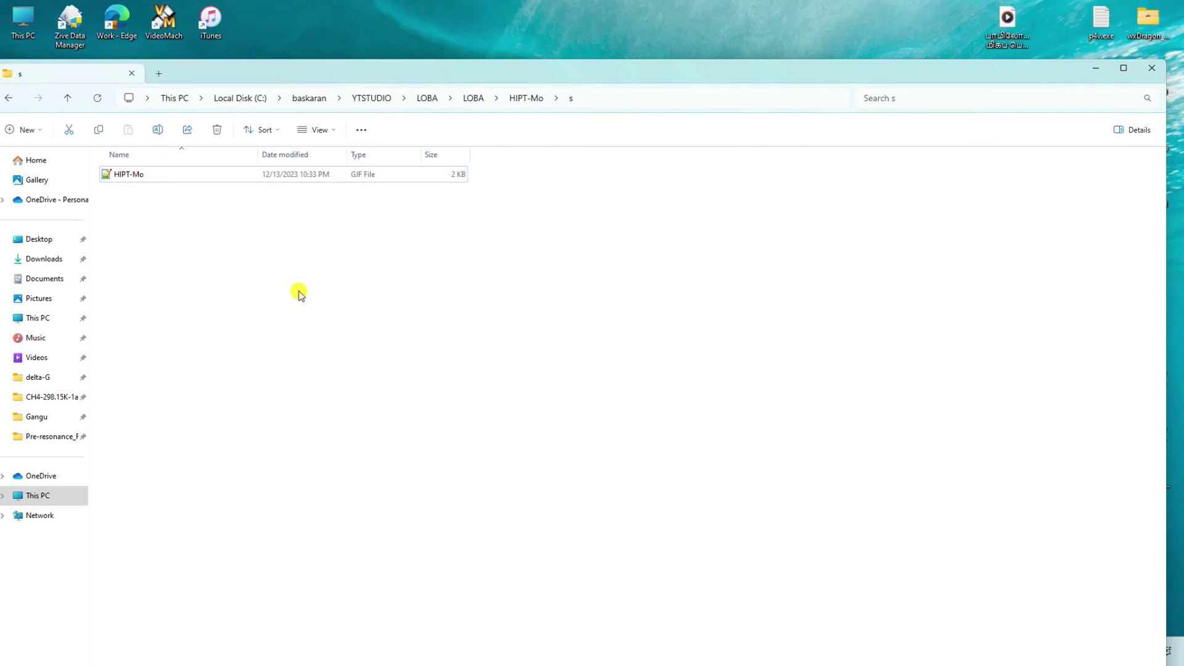
- Go back to the HIPT-Mo folder and open HIPT-Mo-MO.gjf from its MO subfolder in the text editor
click(70, 99)
double_click(122, 175)
click(129, 176)
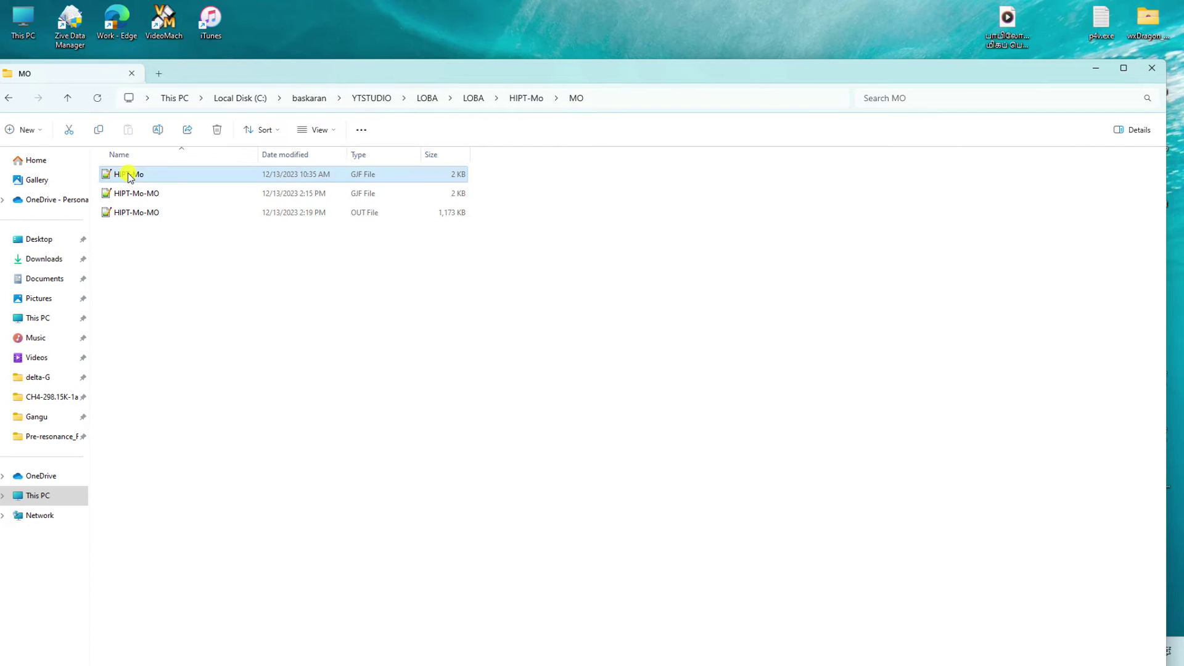
double_click(130, 176)
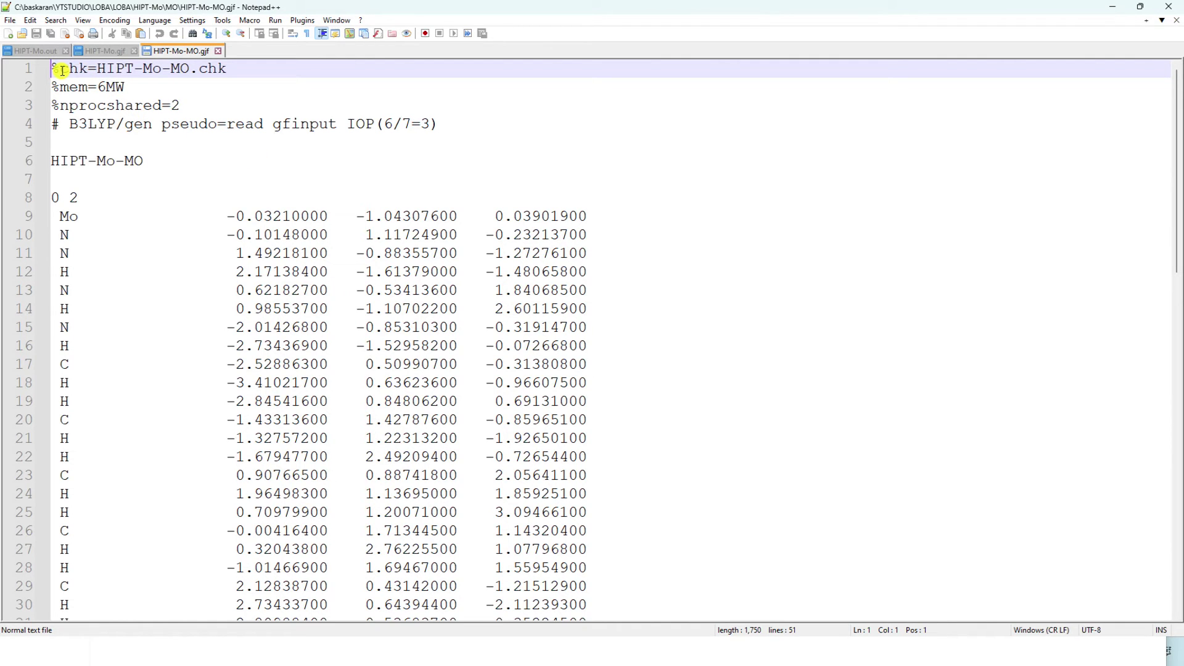
- Review the checkpoint name, memory and processor settings, and the IOP(6/7=3) keyword in the route line of HIPT-Mo-MO.gjf
drag(97, 70, 187, 70)
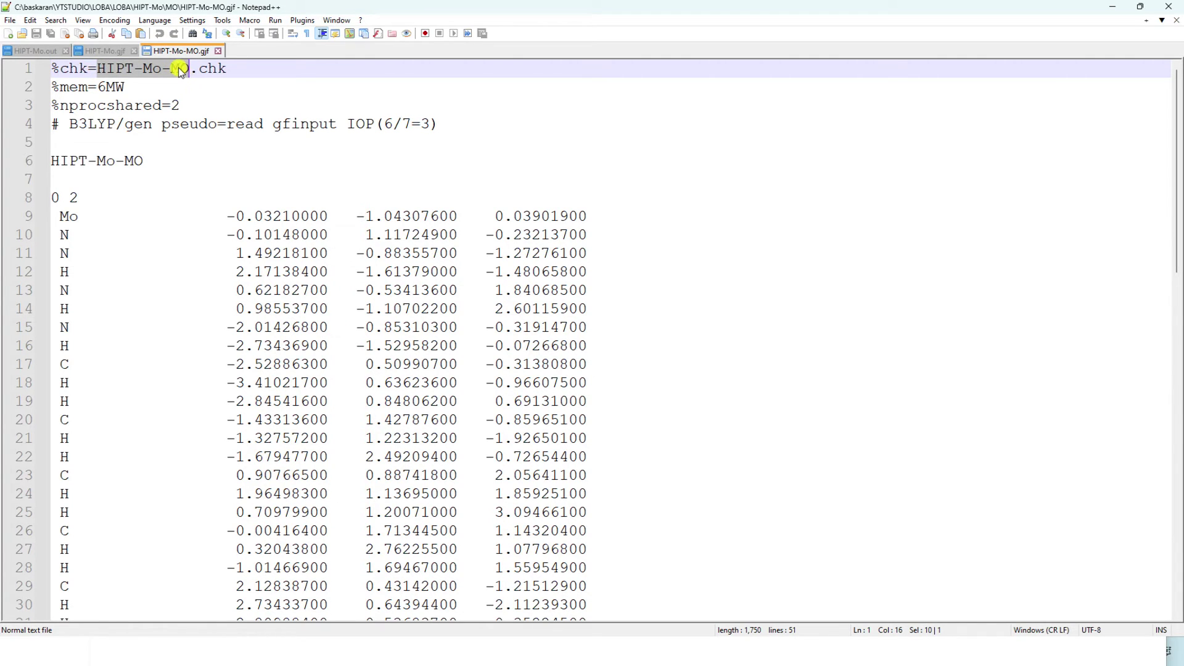
click(181, 69)
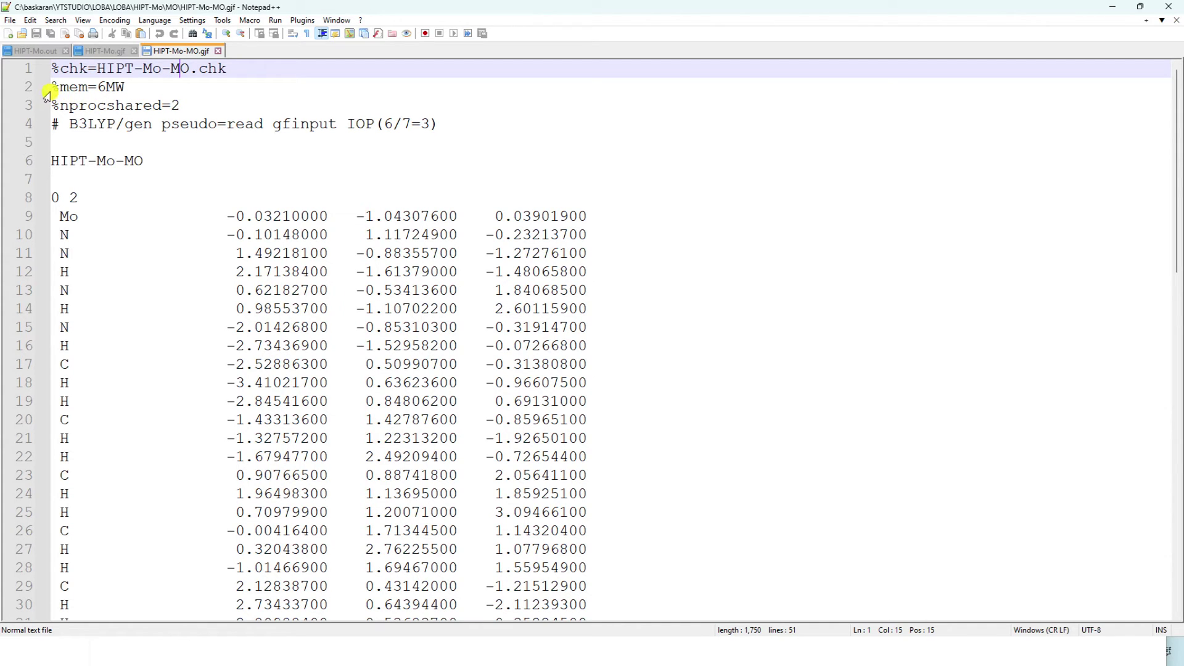
drag(56, 88, 331, 127)
click(351, 125)
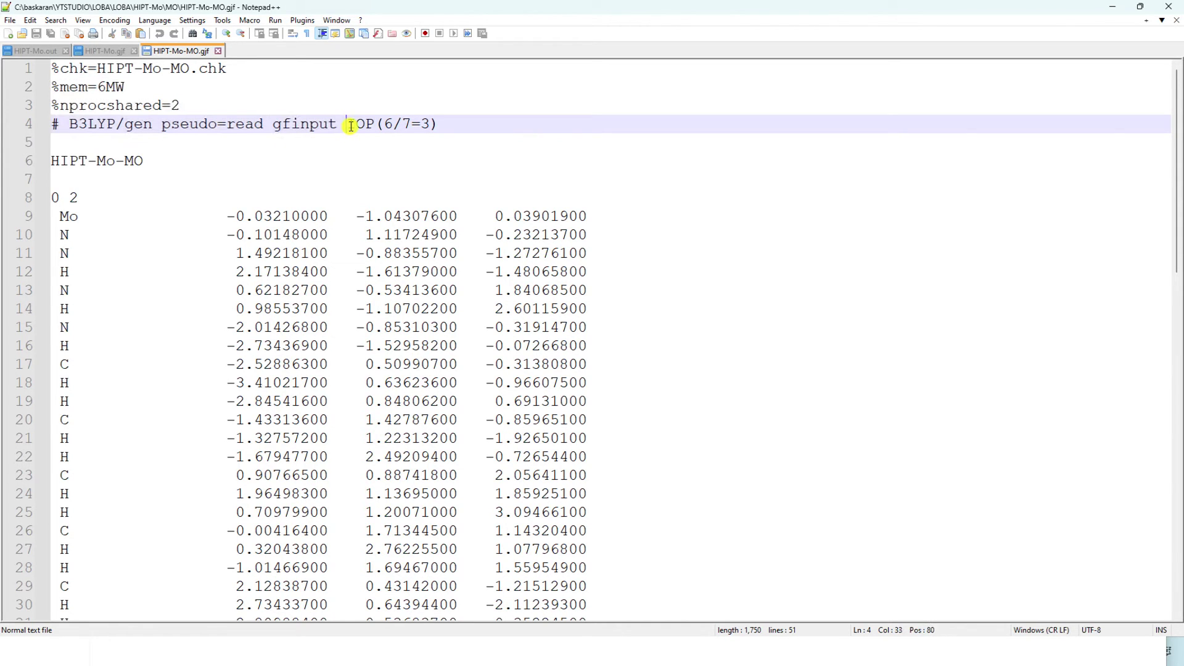
drag(351, 126, 441, 124)
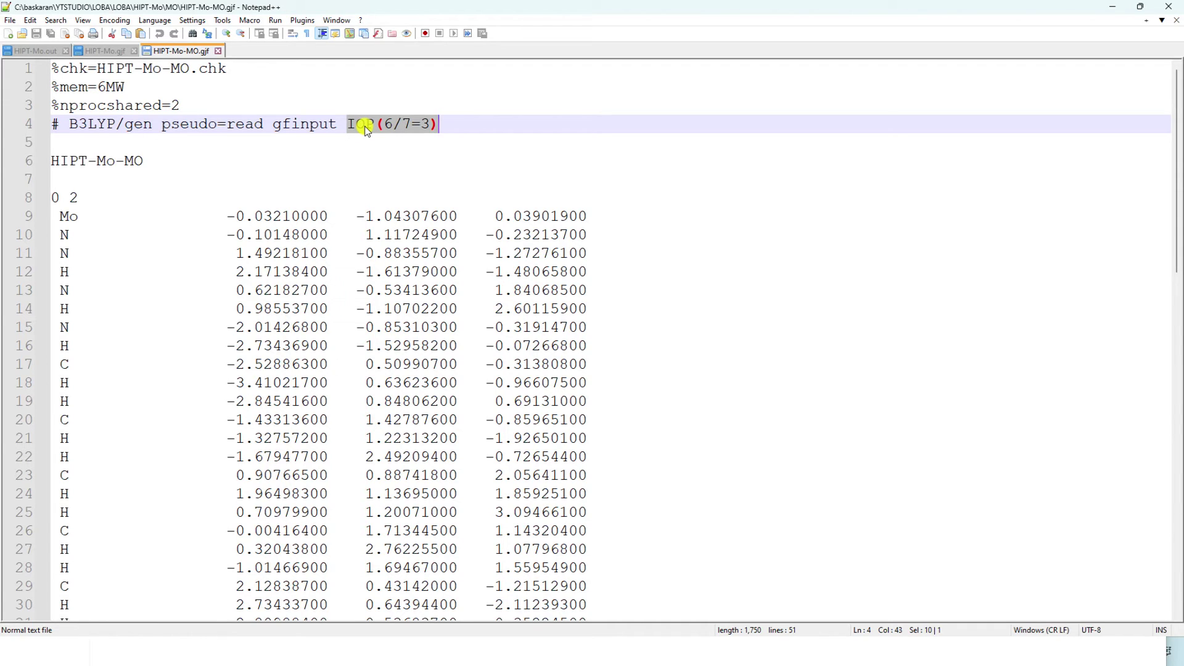
click(99, 142)
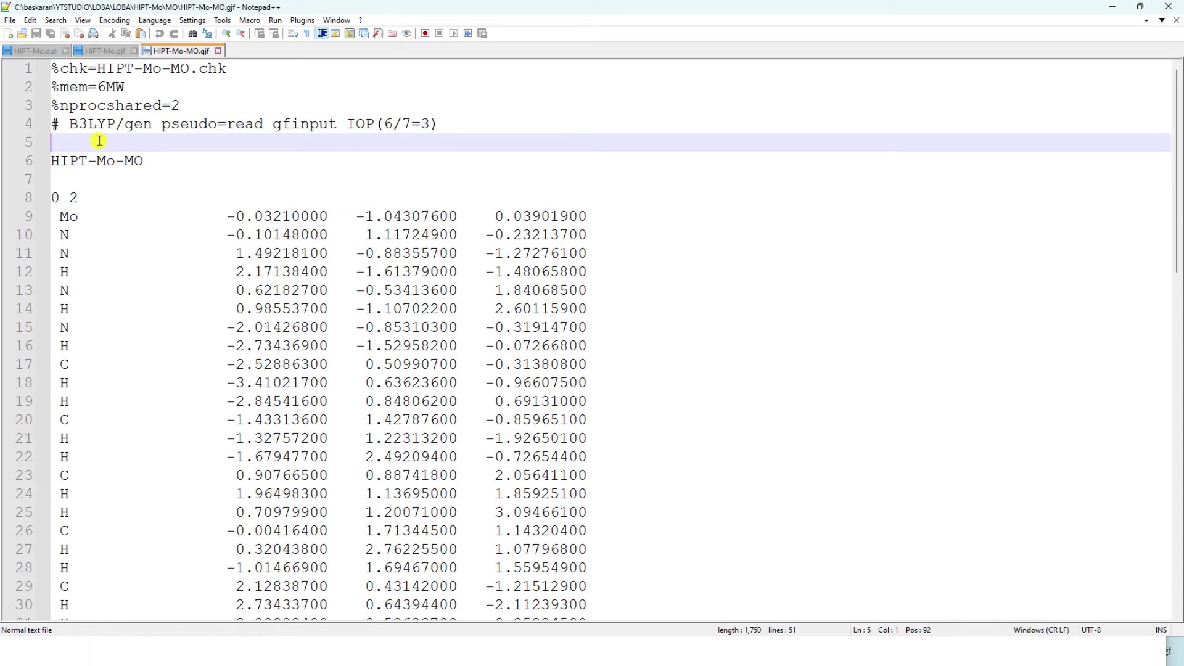
- Review the title, charge and multiplicity, atom coordinates, and basis set block of HIPT-Mo-MO.gjf
drag(148, 161, 56, 197)
click(88, 179)
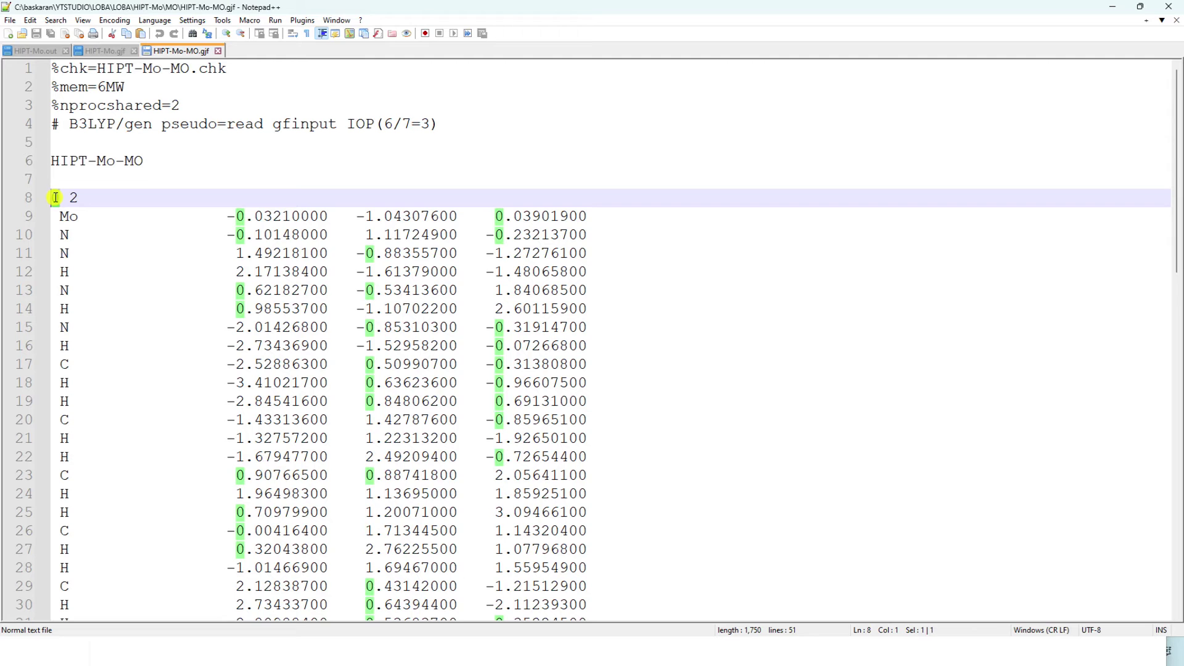
click(76, 199)
text(2)
drag(55, 213, 605, 320)
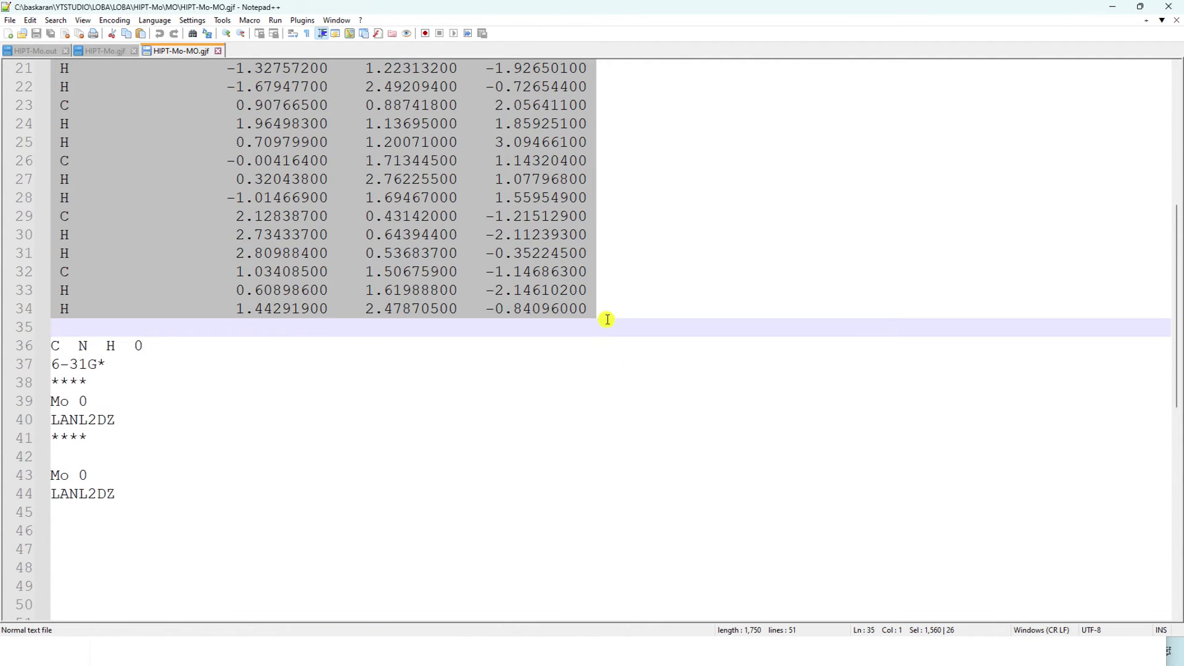
click(82, 332)
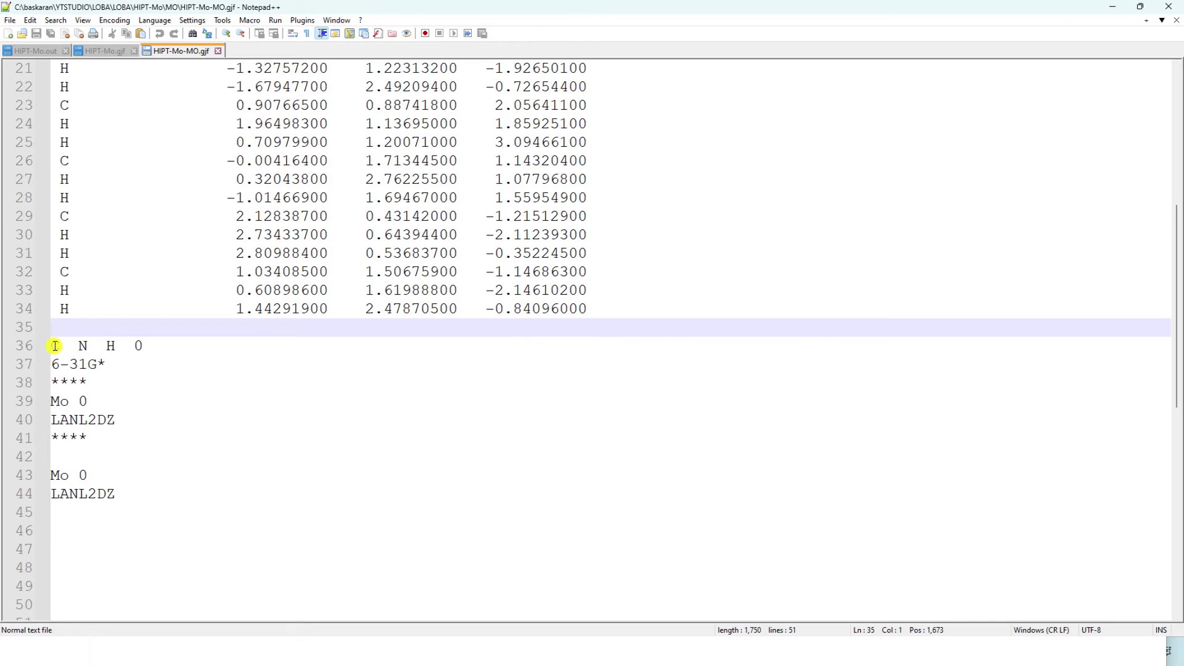
click(54, 346)
drag(54, 345, 145, 491)
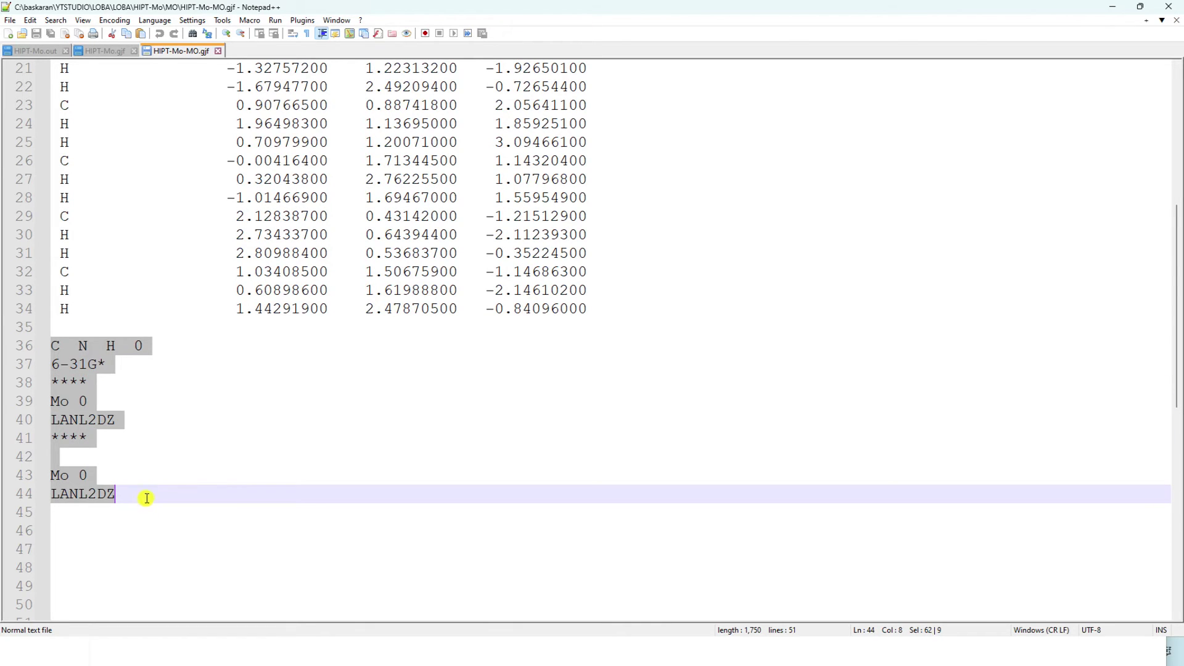
- Add three blank lines after the final LANL2DZ line, save HIPT-Mo-MO.gjf, and close all open files
click(142, 497)
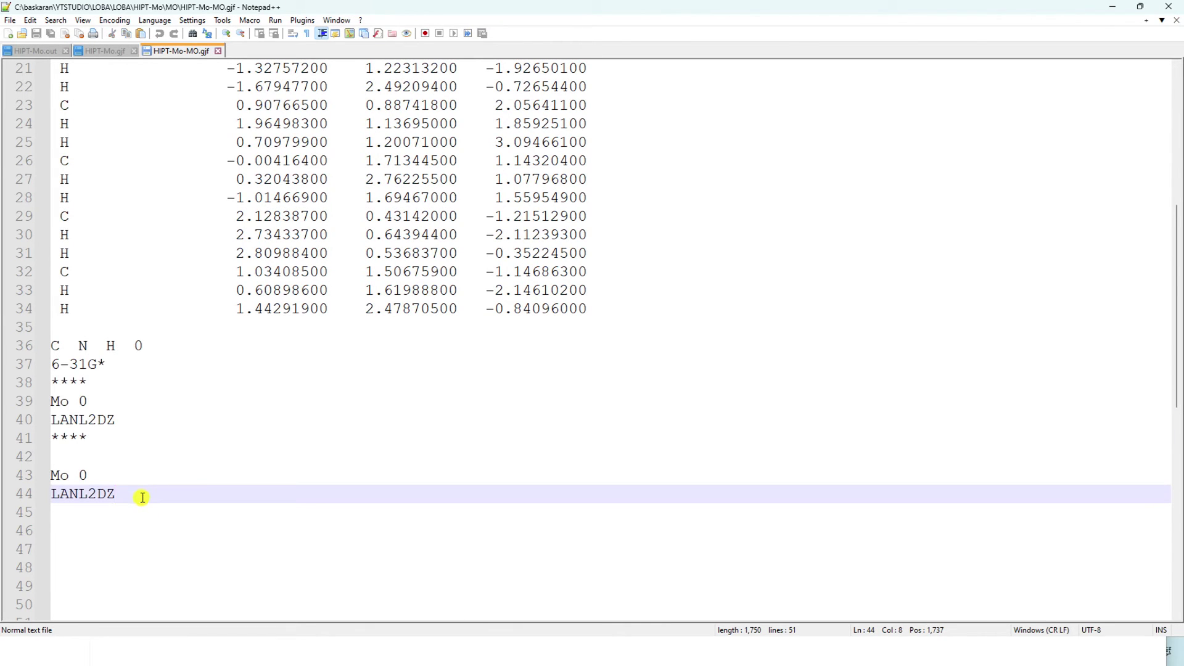
key(Return)
key(Return)
key(Return)
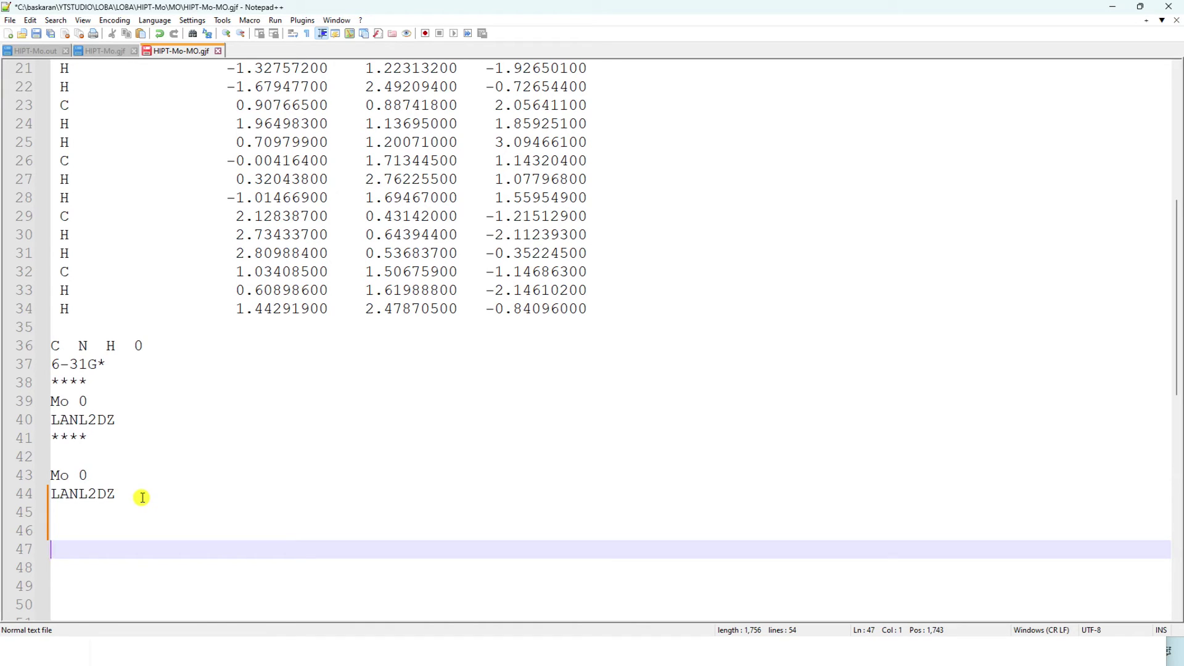
click(39, 35)
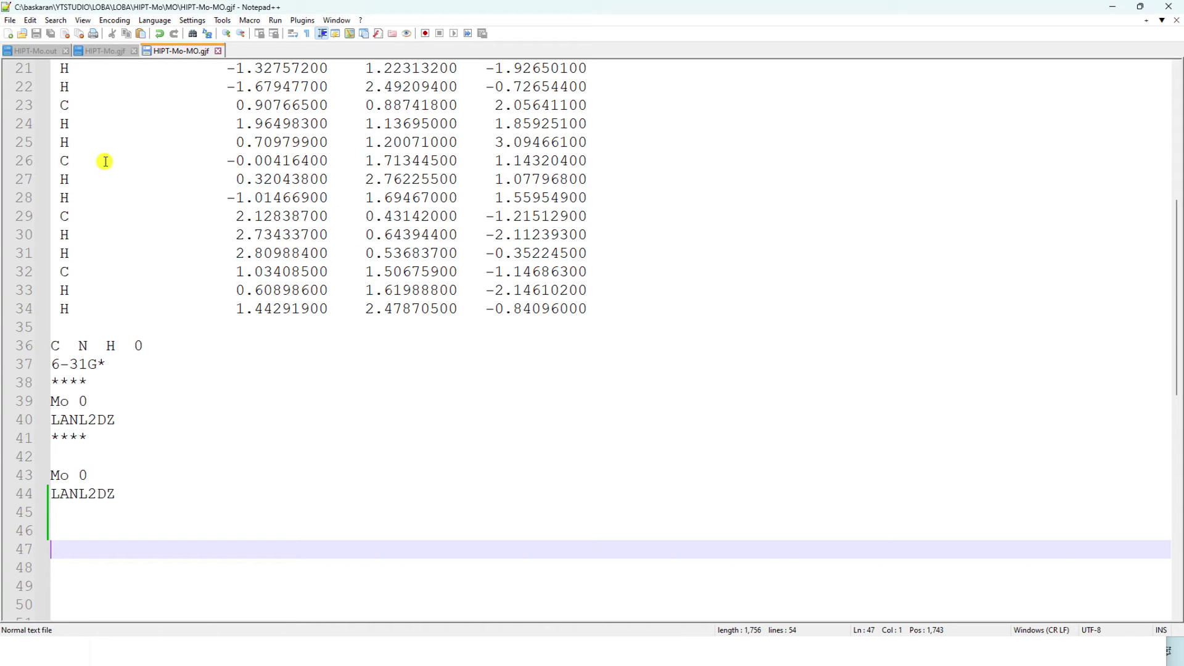
click(11, 20)
click(51, 197)
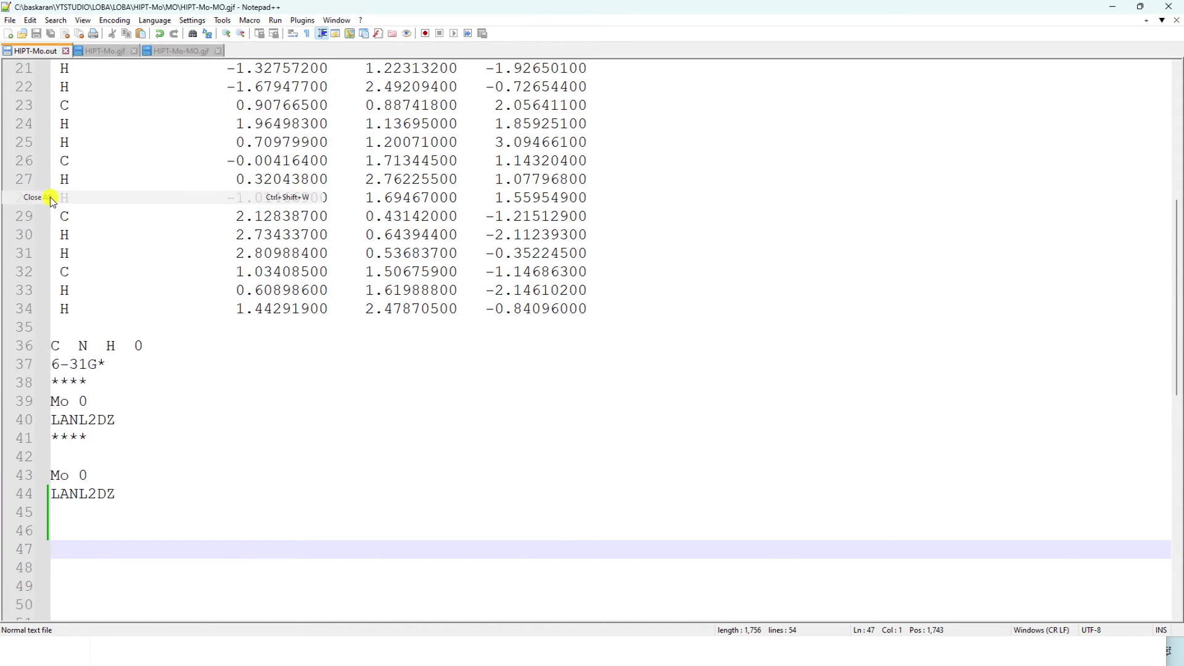
- Minimize the text editor, locate the HIPT-Mo-MO output file in the MO folder, and clear the folder window off the desktop
click(1114, 7)
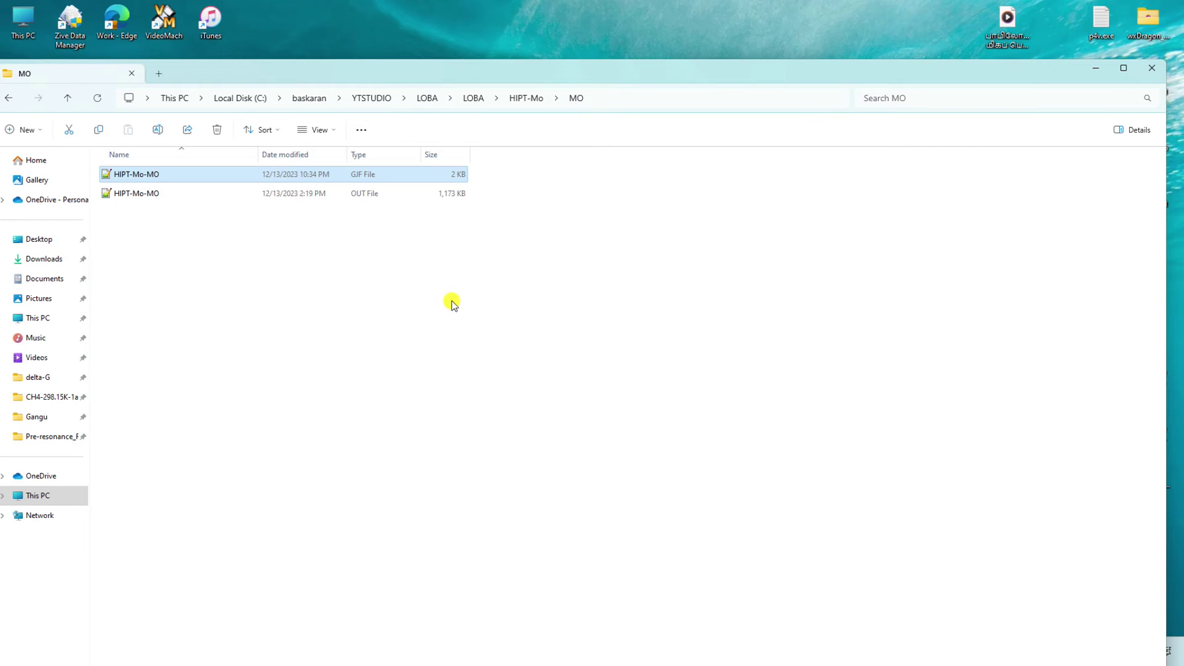
click(127, 194)
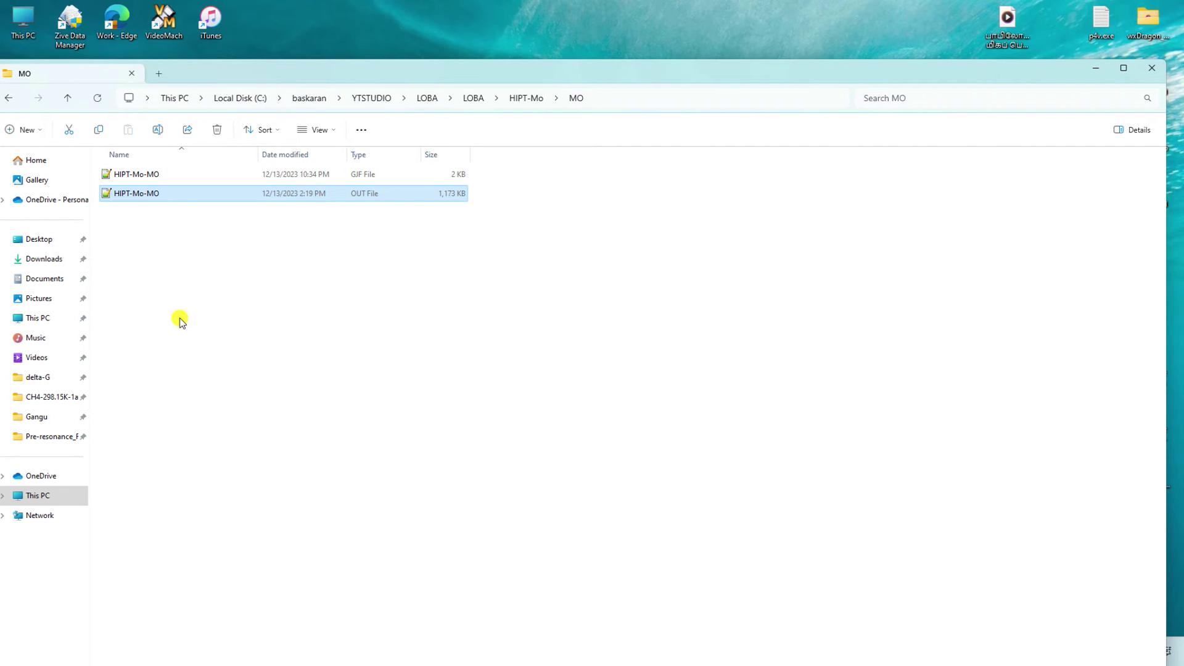
drag(317, 72, 510, 58)
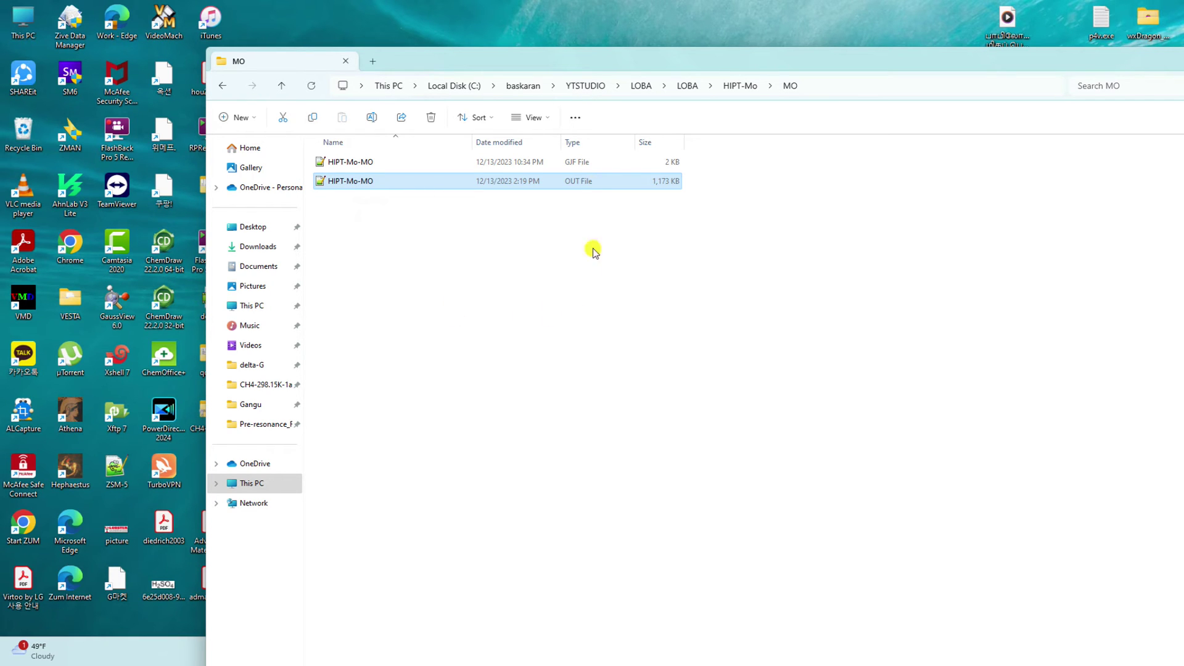
drag(1135, 62, 1114, 79)
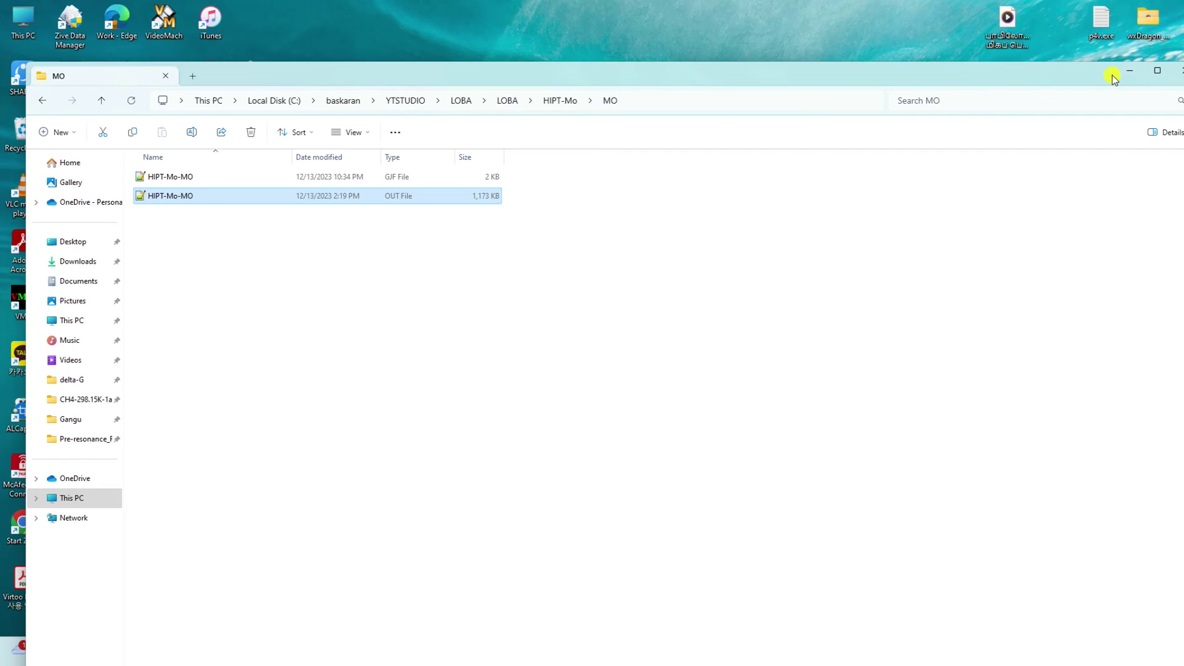
click(1135, 74)
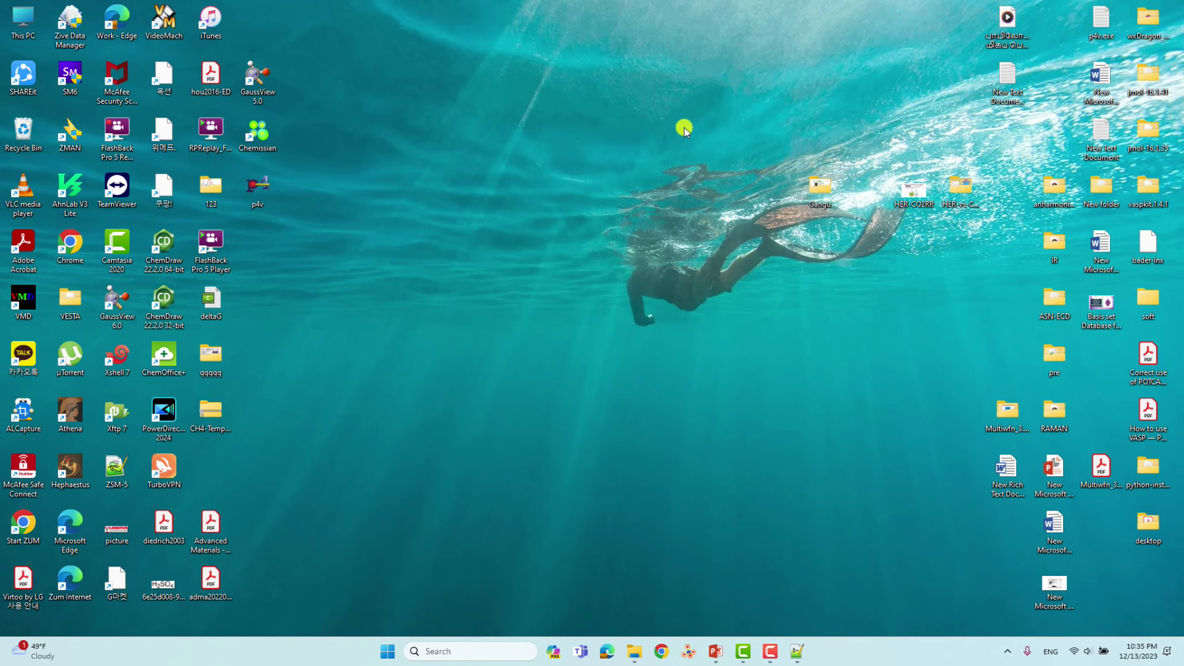
- Look through the Gaussian scratch folder C:\G09W\Scratch for checkpoint files
double_click(24, 21)
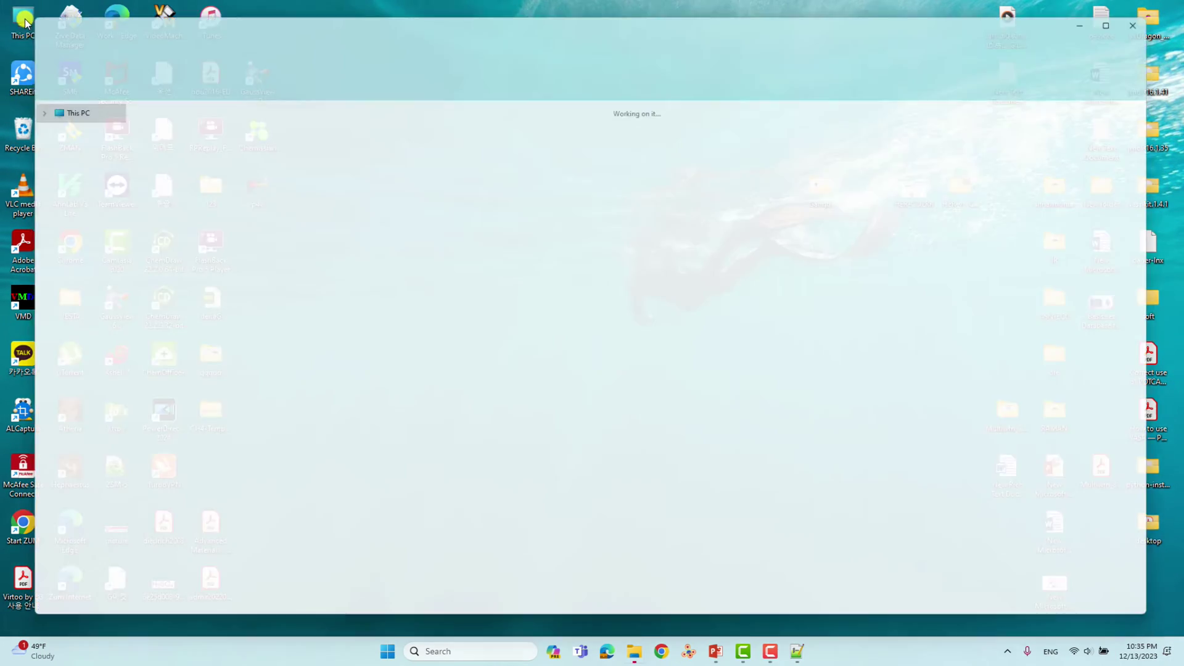
double_click(176, 124)
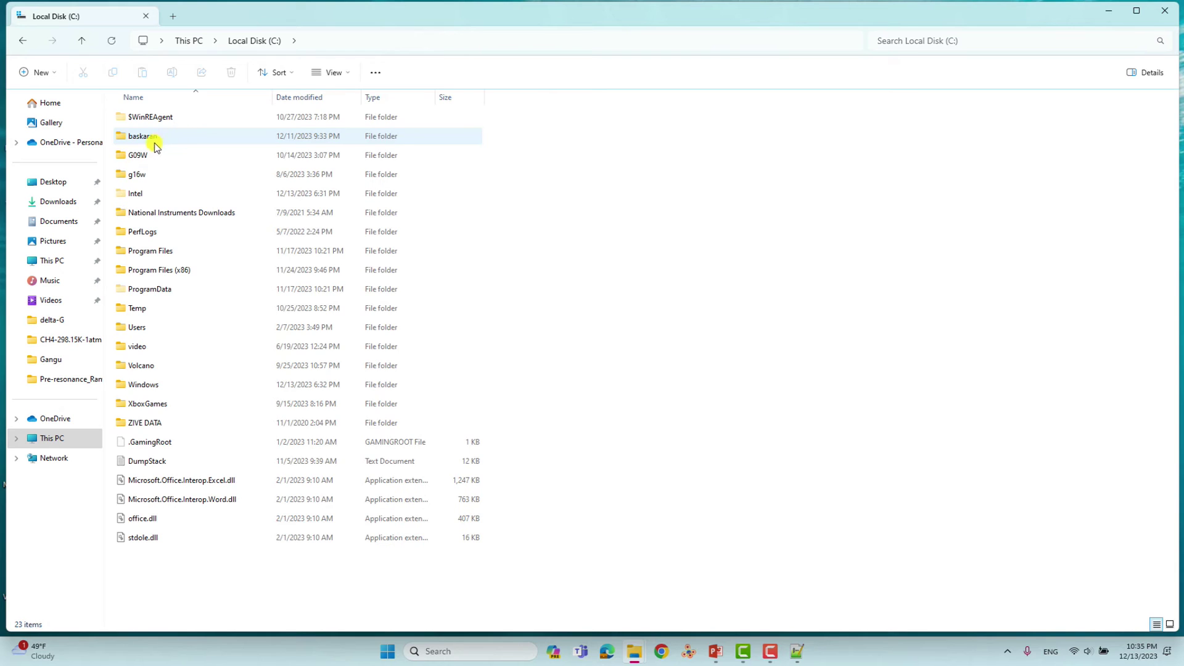
double_click(138, 155)
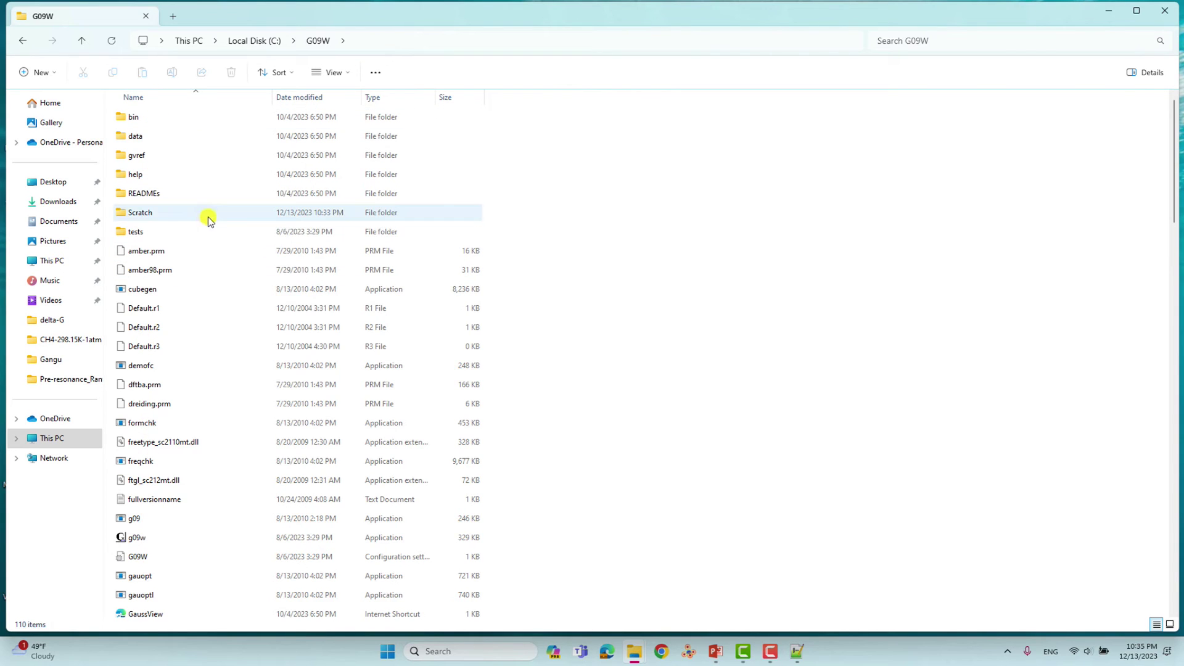
double_click(141, 216)
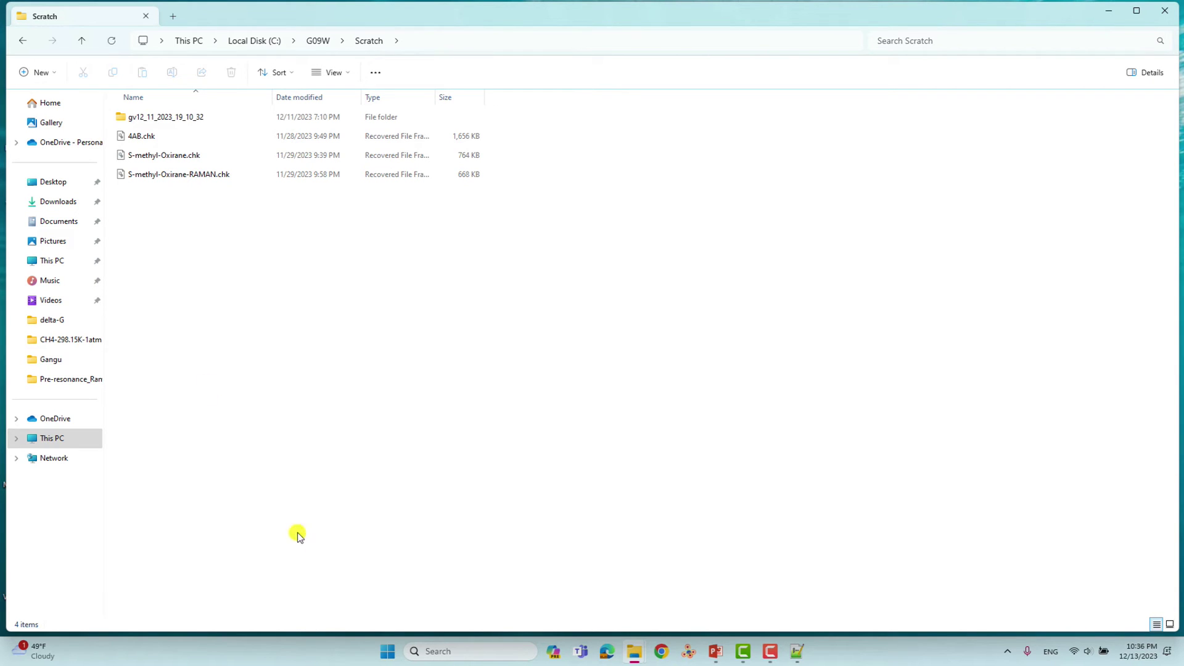
click(1109, 11)
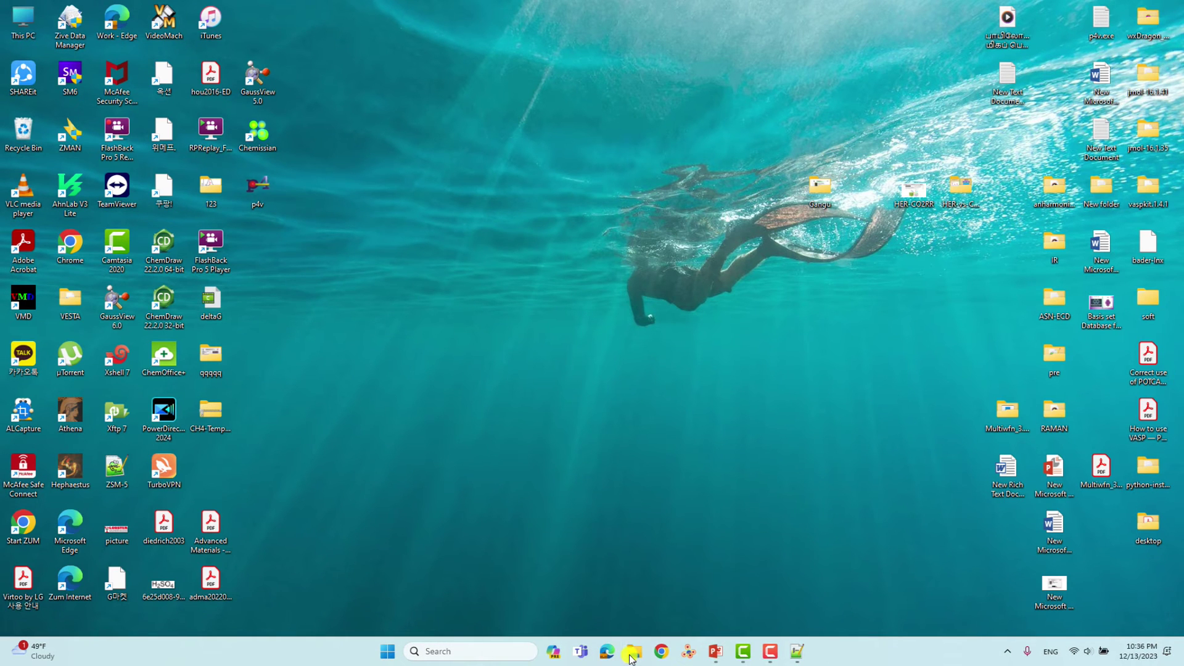
- Return to the MO folder window and go up two levels to the LOBA folder
mouse_move(631, 659)
click(571, 592)
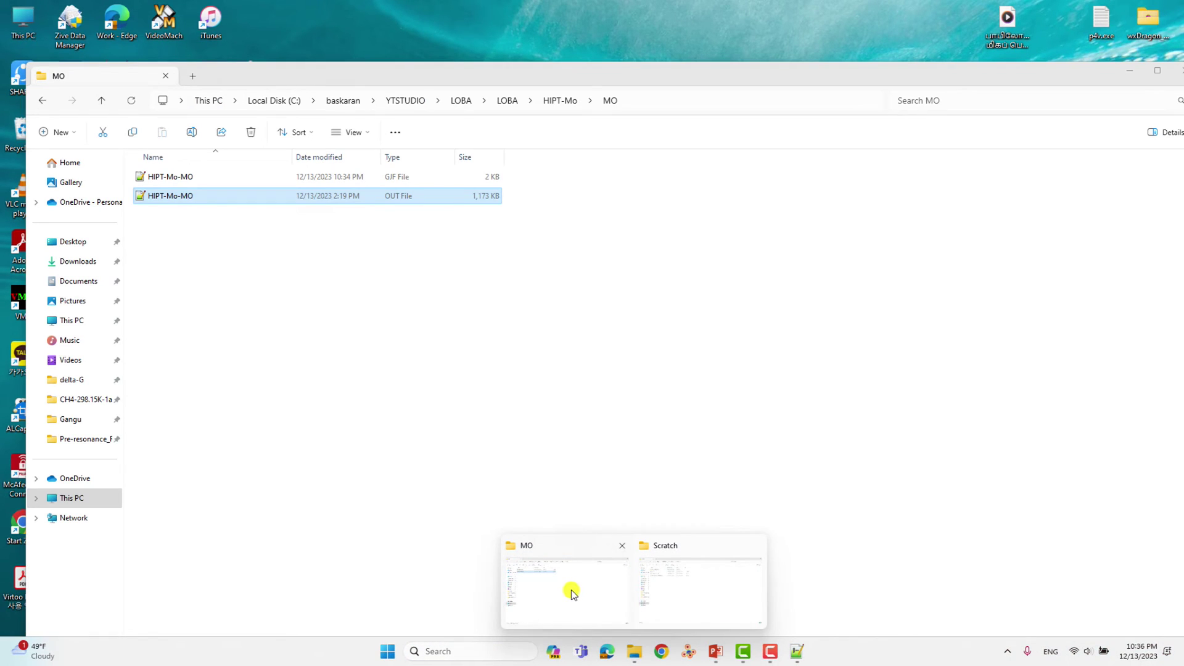
click(230, 296)
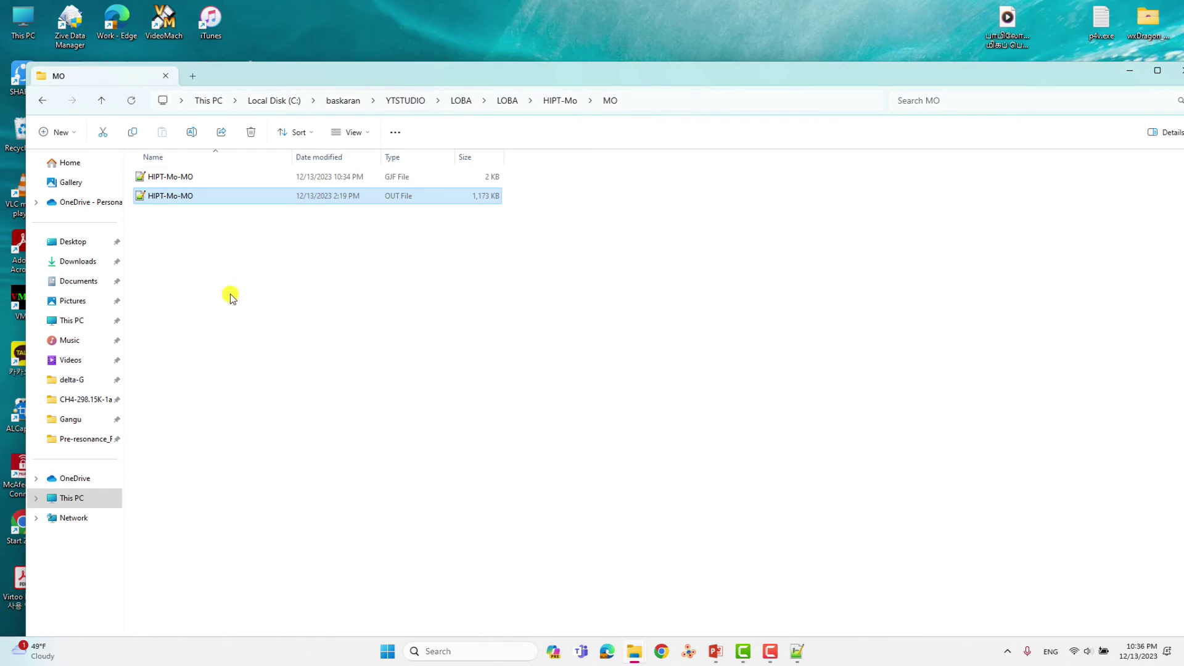
click(100, 100)
click(100, 100)
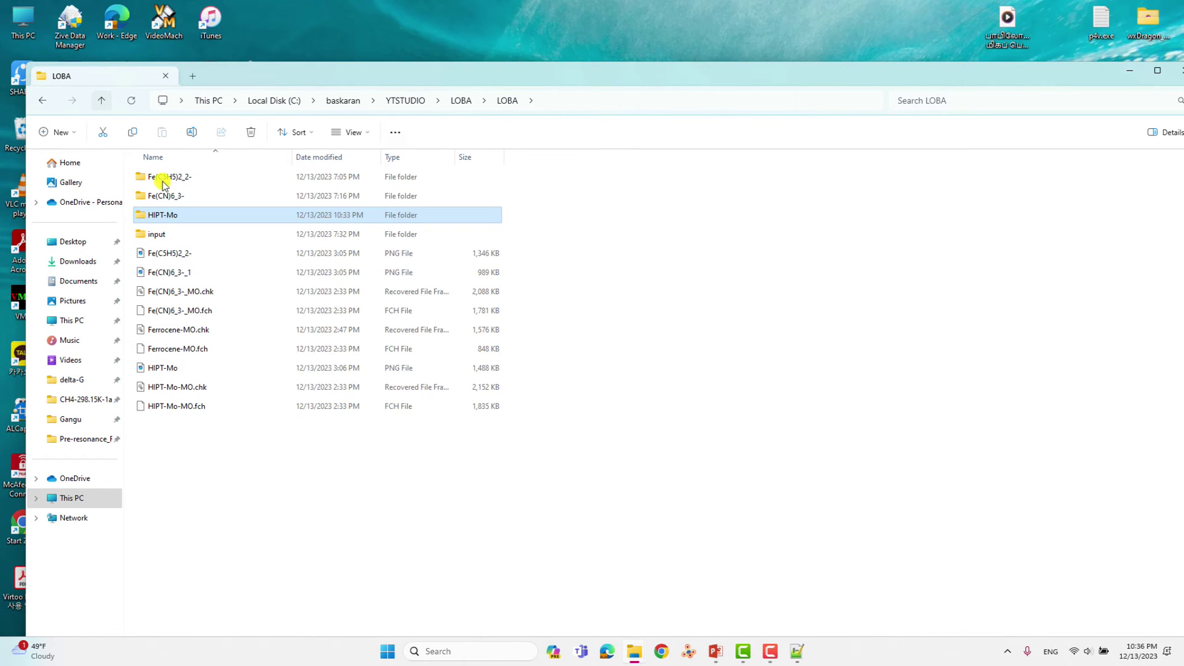
- Copy HIPT-Mo-MO.chk and HIPT-Mo-MO.fch from the LOBA folder into the MO subfolder of HIPT-Mo
click(175, 413)
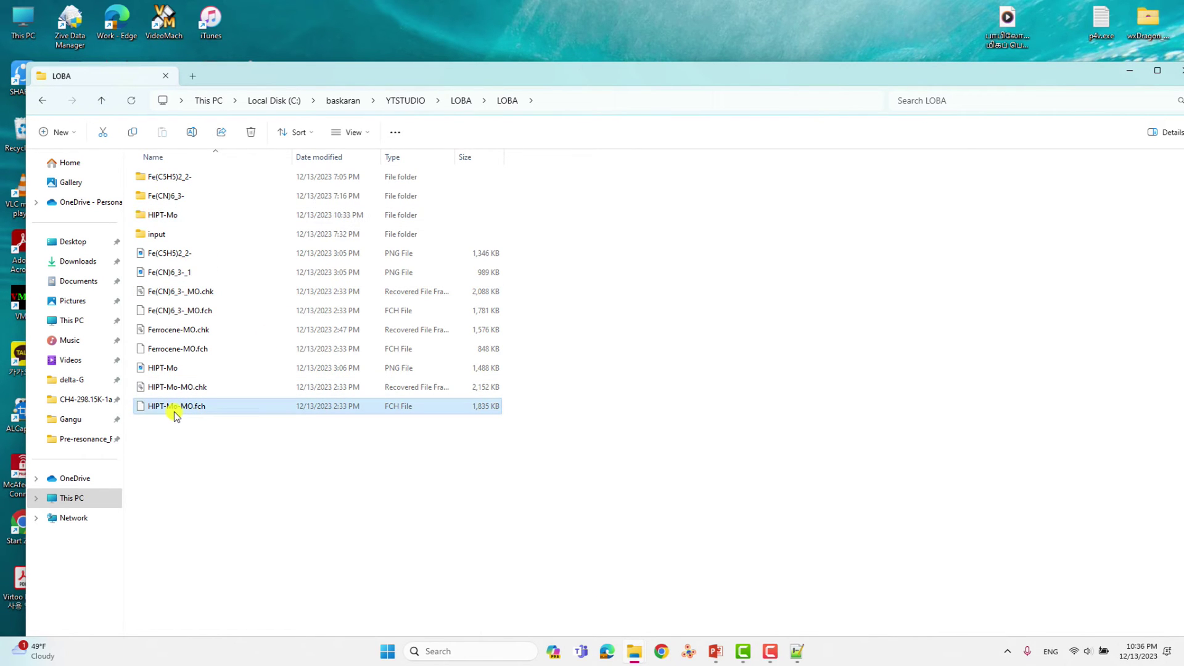
ctrl+click(179, 391)
key(ctrl+c)
double_click(163, 216)
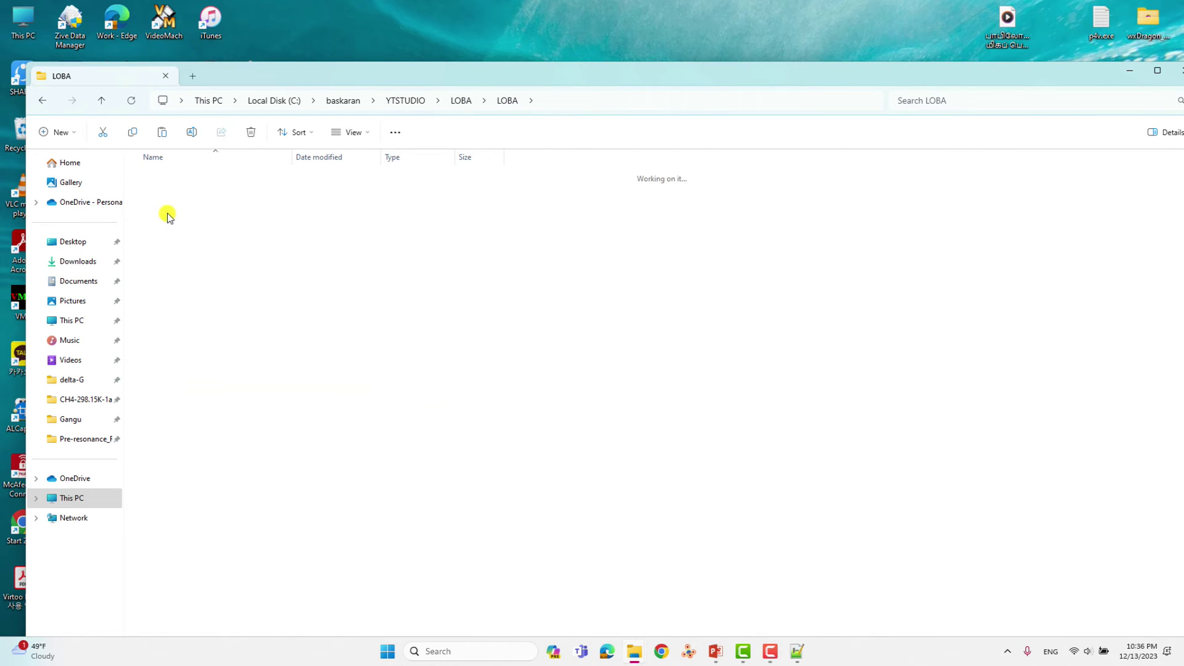
double_click(165, 177)
key(ctrl+v)
click(209, 394)
click(192, 217)
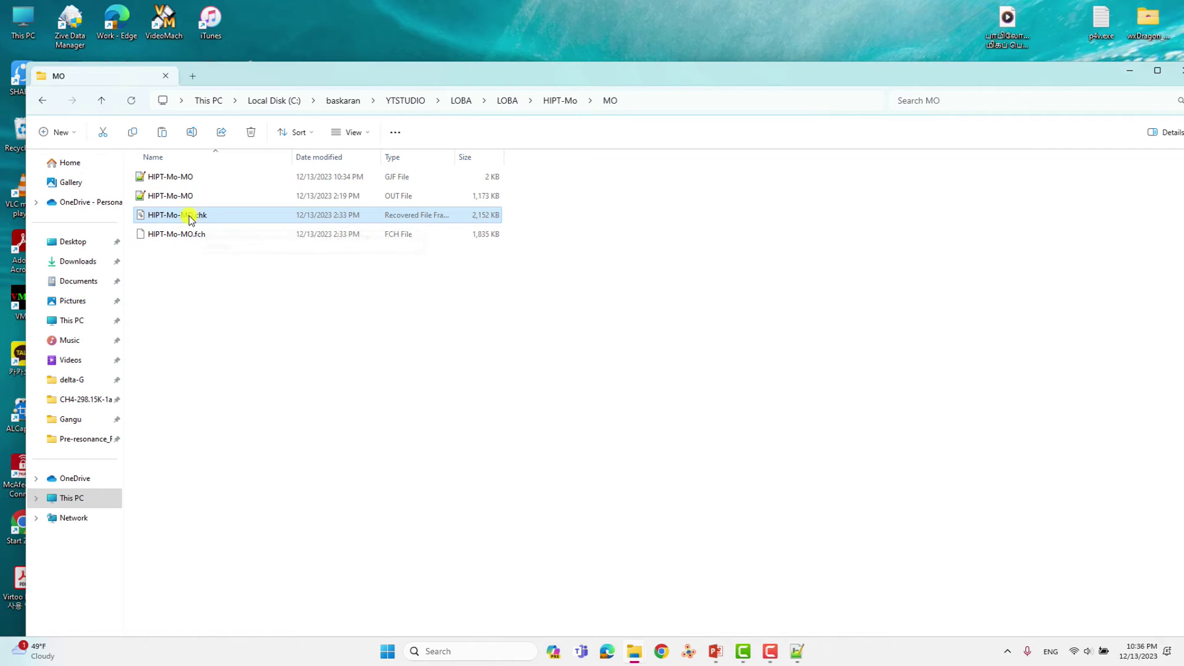
click(214, 418)
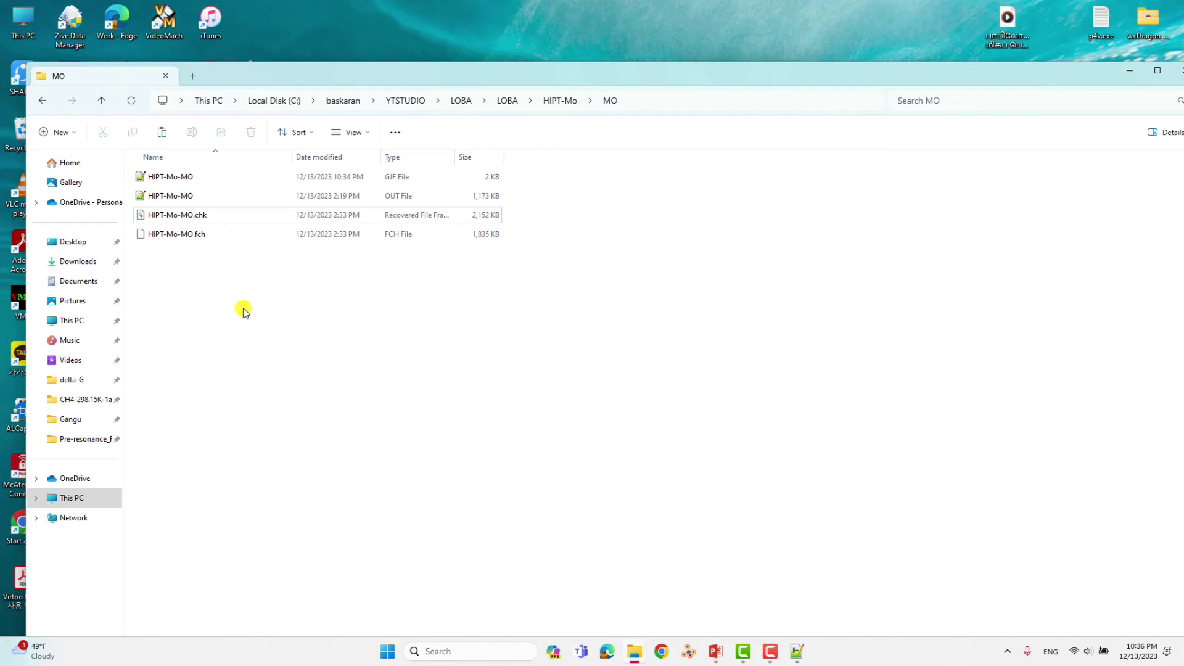
- Launch Gaussian 09W, move its window clear of the file list, and start the FormChk utility
click(452, 650)
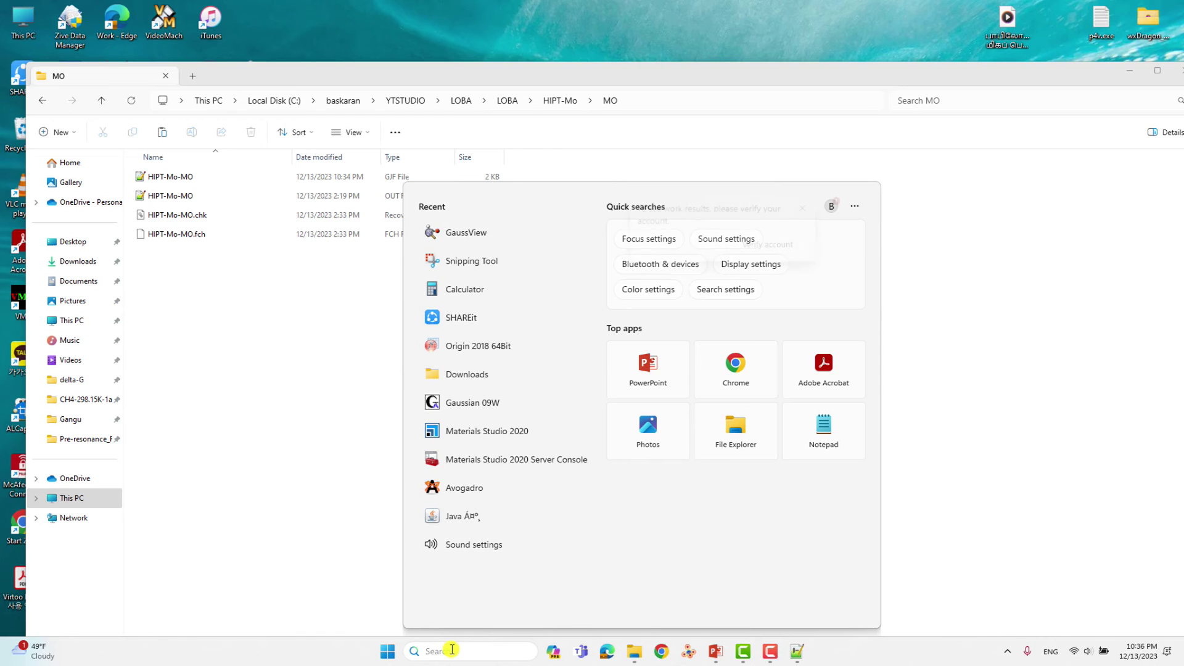
text(g)
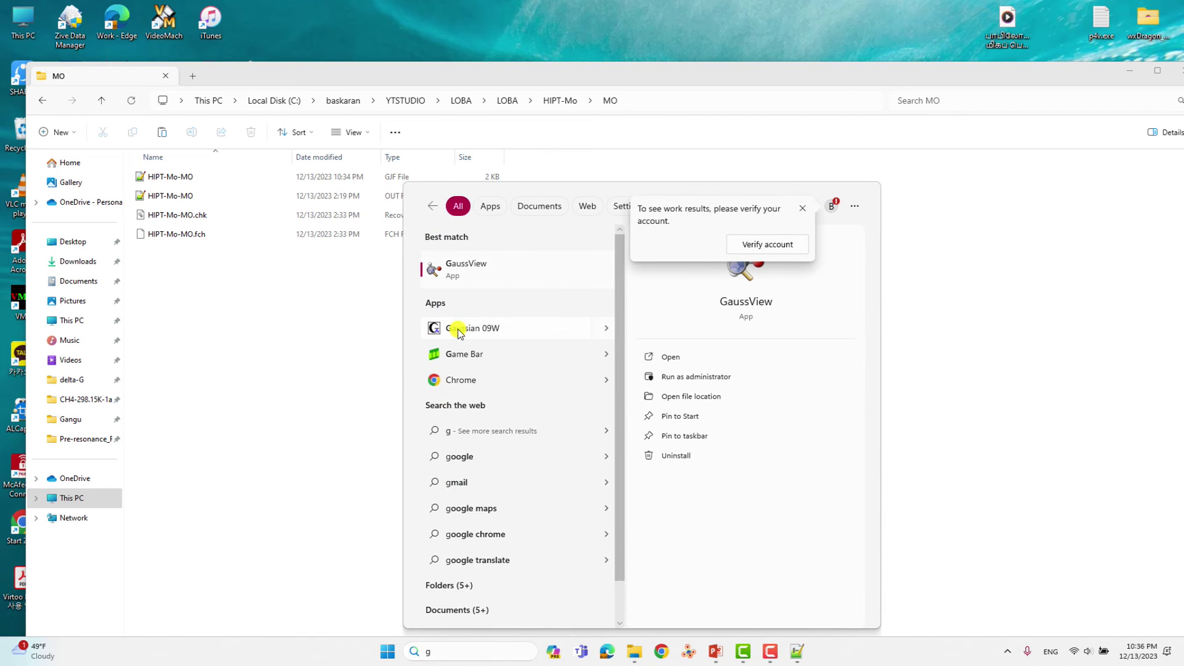
click(458, 330)
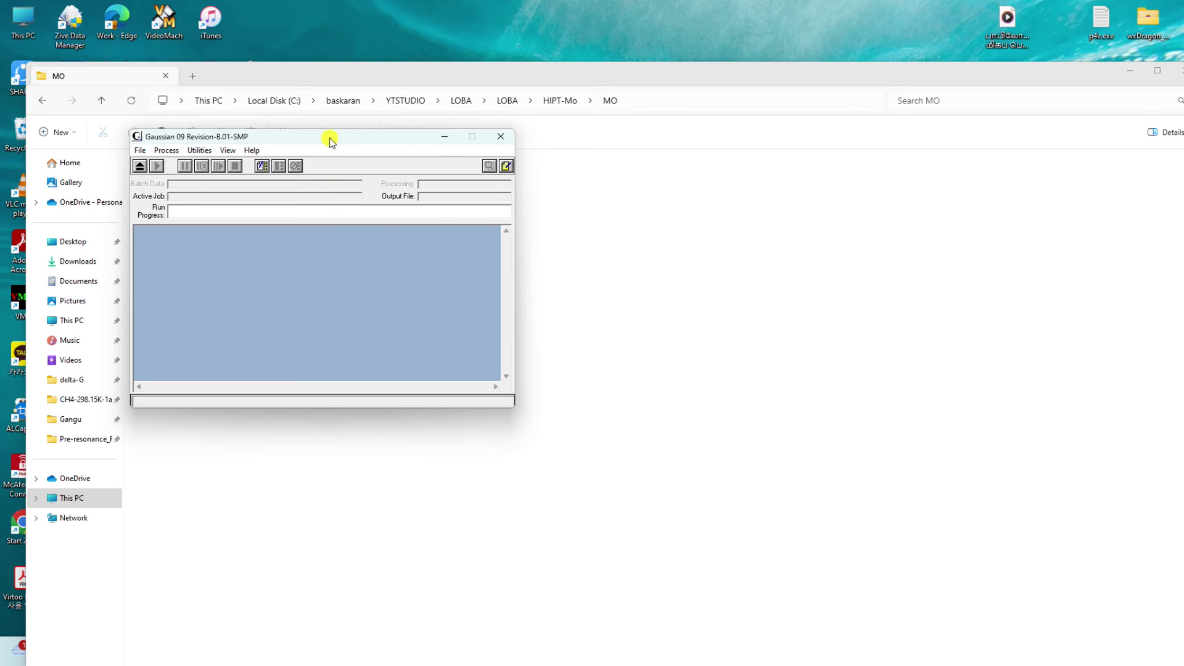
drag(323, 137, 686, 176)
click(573, 186)
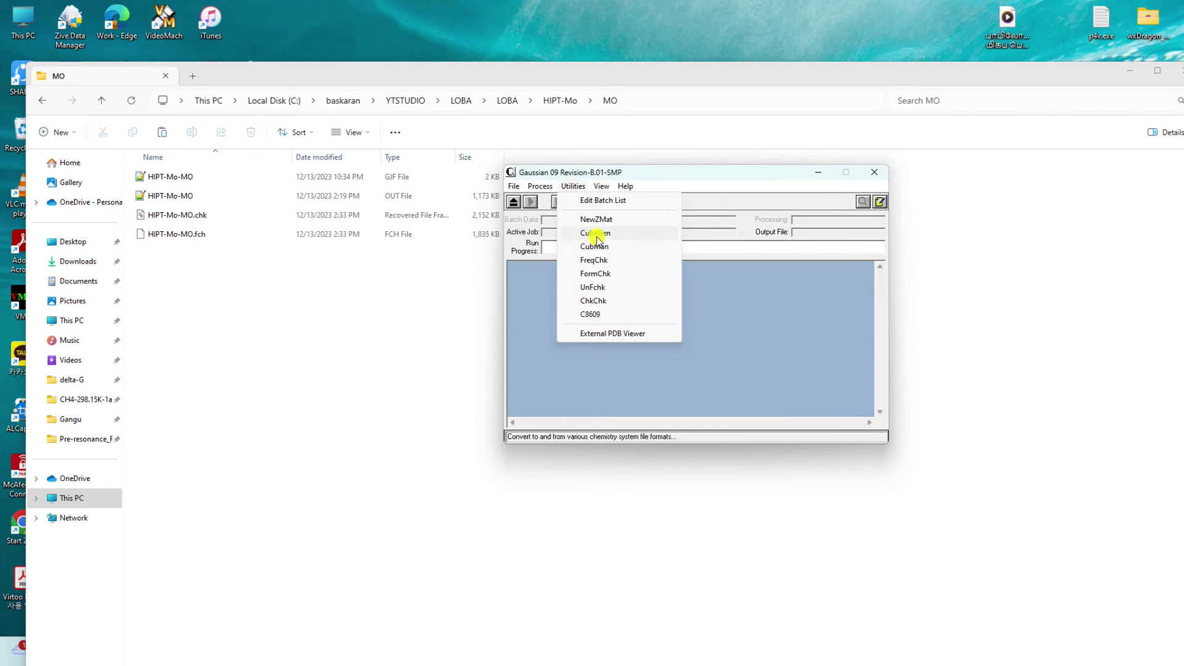
click(597, 275)
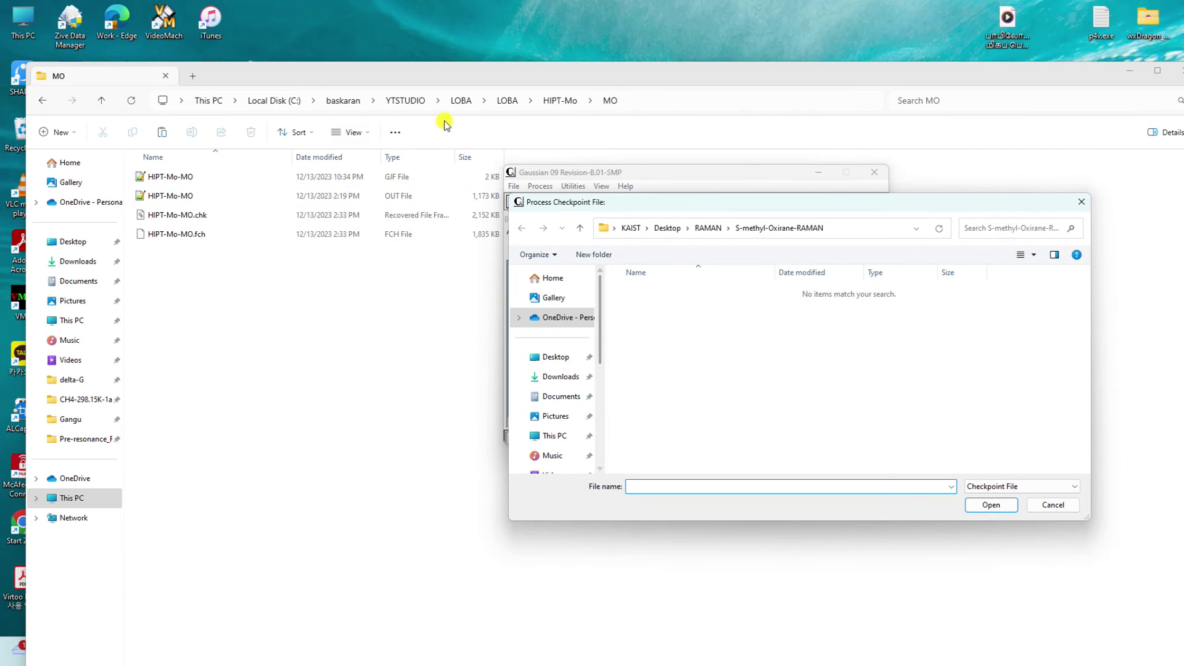
- Copy the path of the HIPT-Mo\MO folder and use it to open that folder in the checkpoint file dialog, dismissing the antivirus notice
click(660, 100)
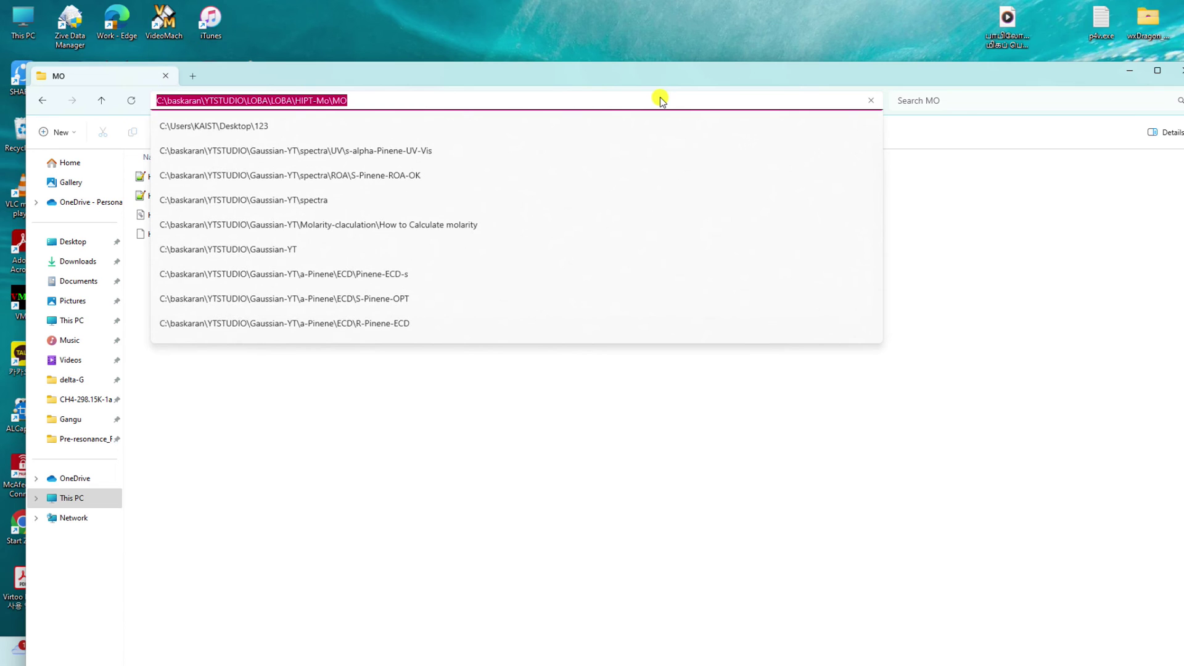
click(878, 499)
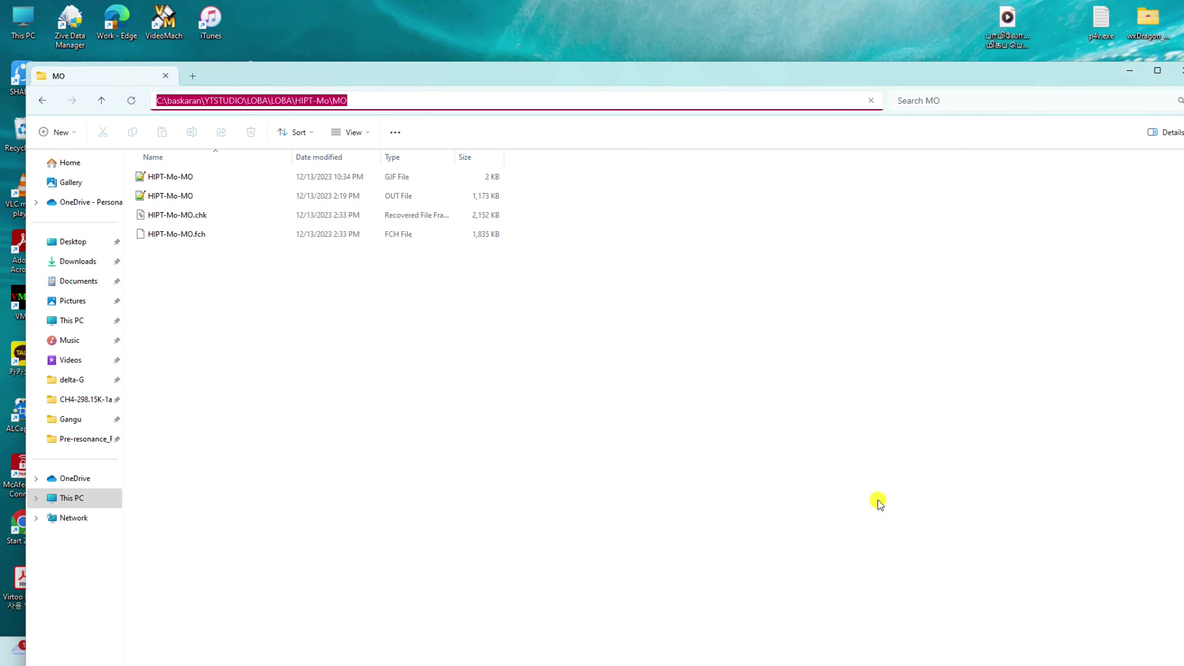
click(1132, 77)
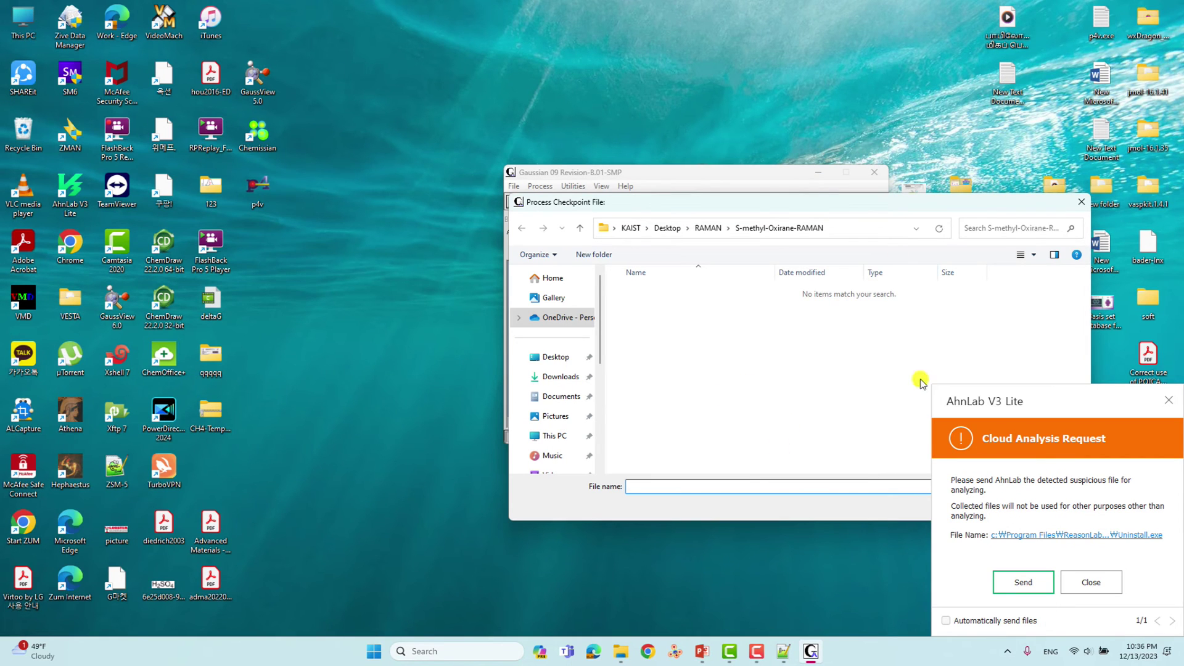
click(839, 228)
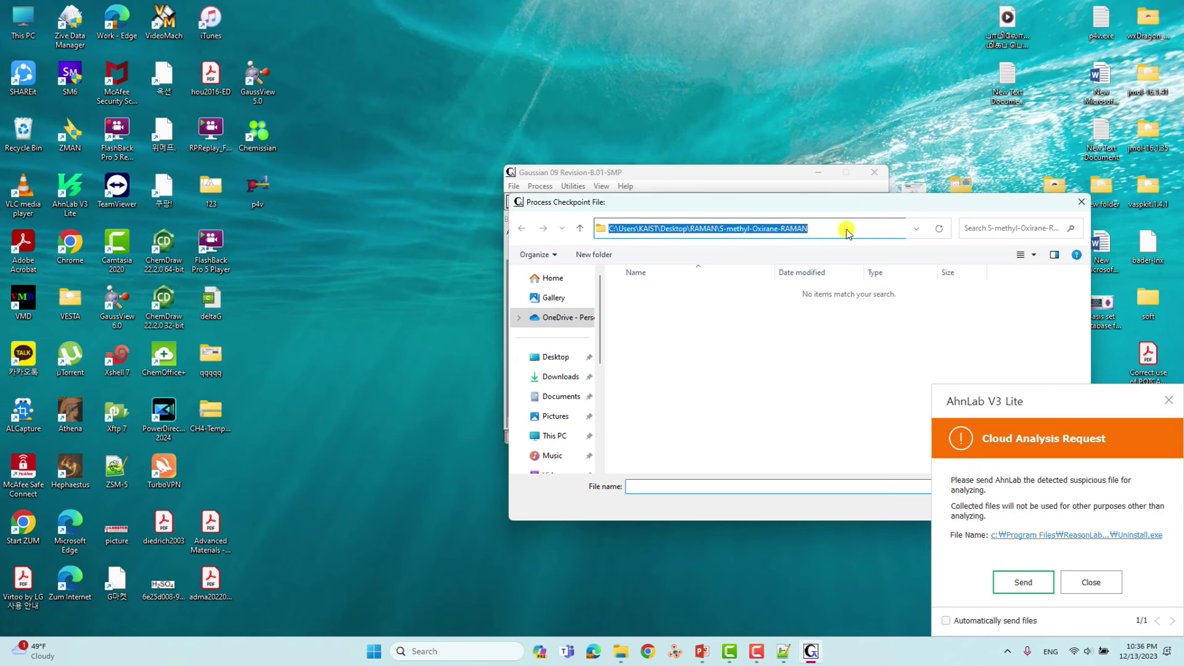
key(ctrl+v)
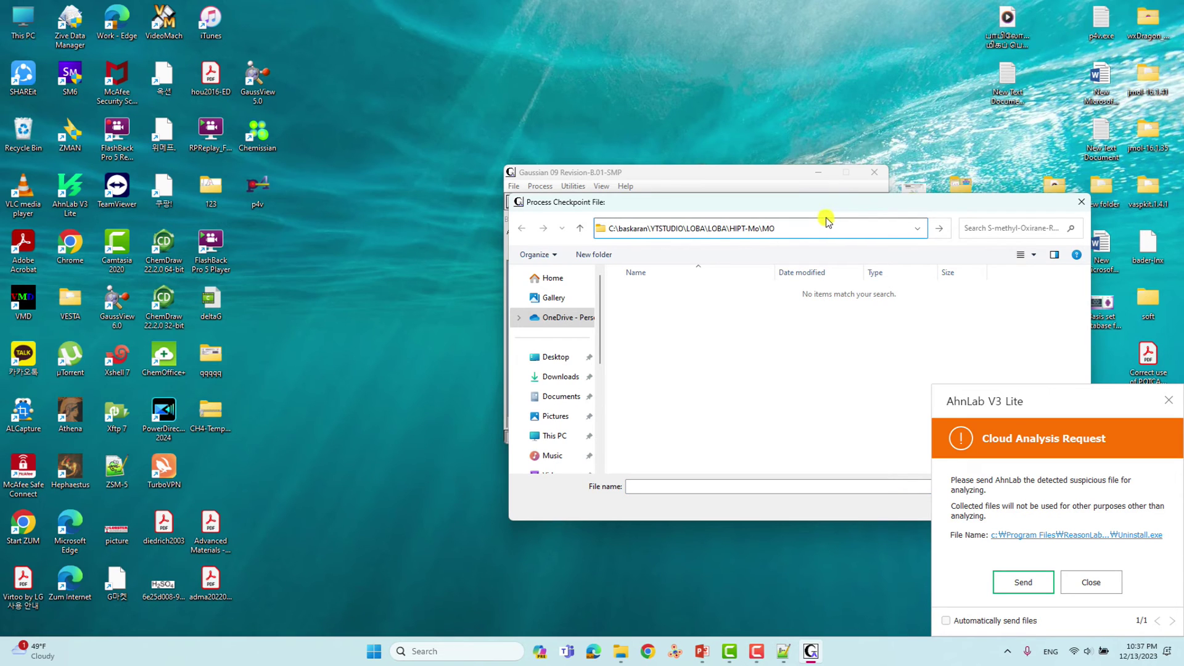
key(Return)
click(1169, 400)
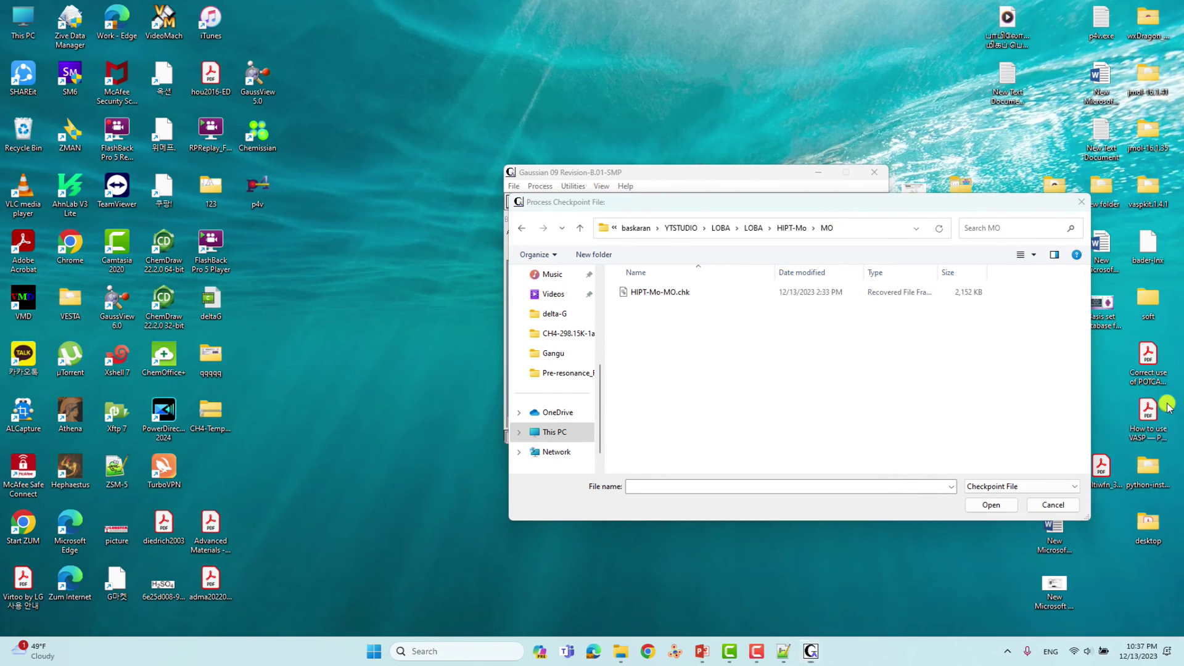
- Convert HIPT-Mo-MO.chk into a formatted checkpoint file, and close the console window
click(655, 294)
click(993, 506)
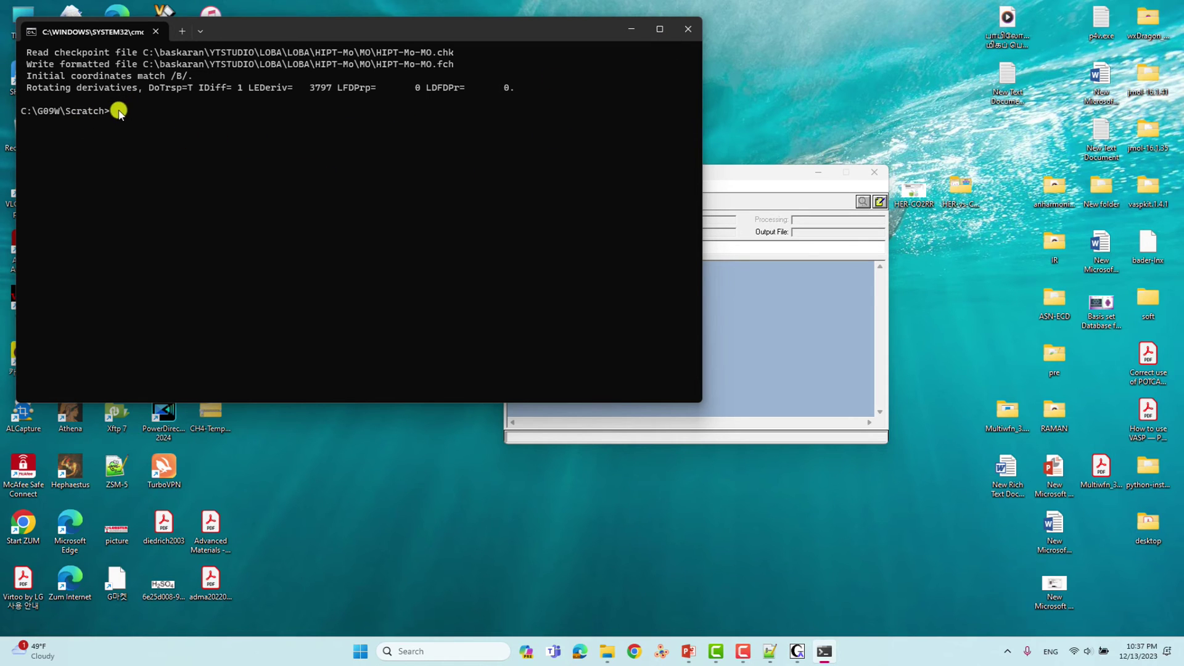
click(684, 32)
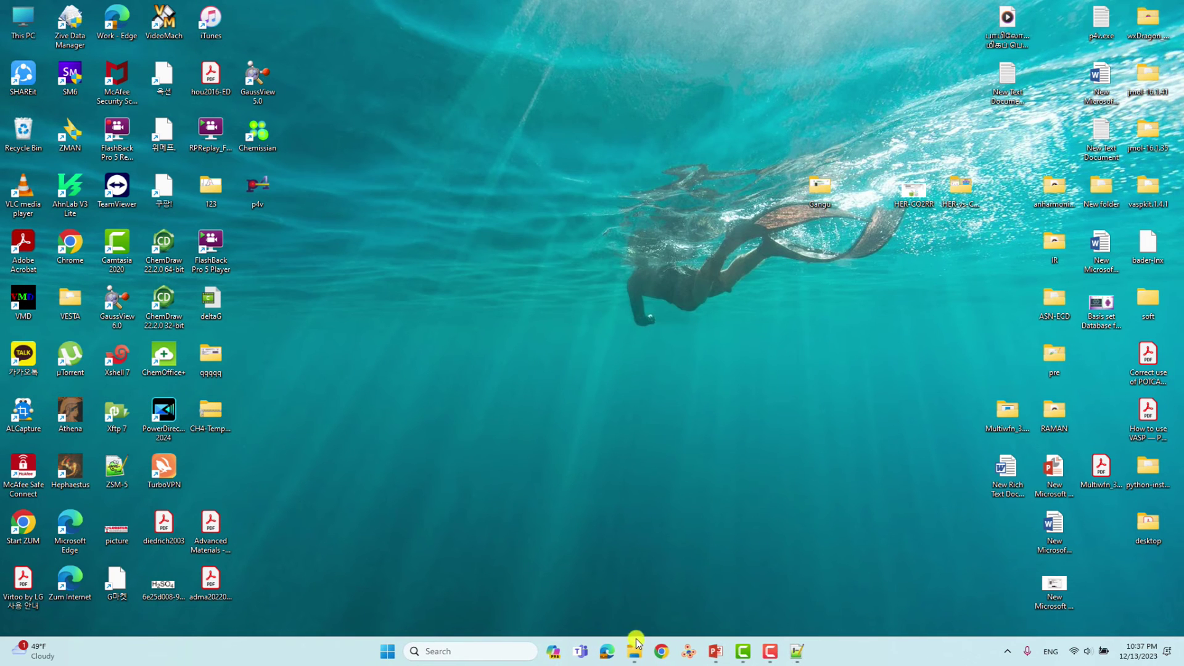
- Return to the MO folder, refresh its file list, and check the newly written HIPT-Mo-MO.fch
mouse_move(637, 655)
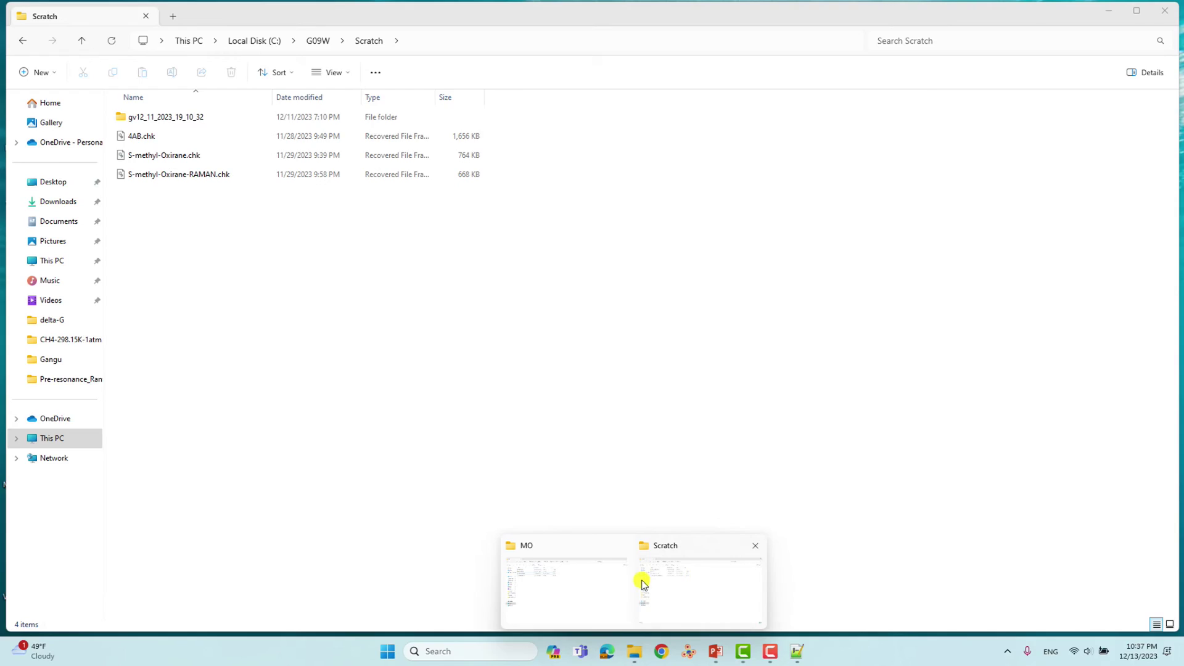
click(601, 582)
right_click(361, 367)
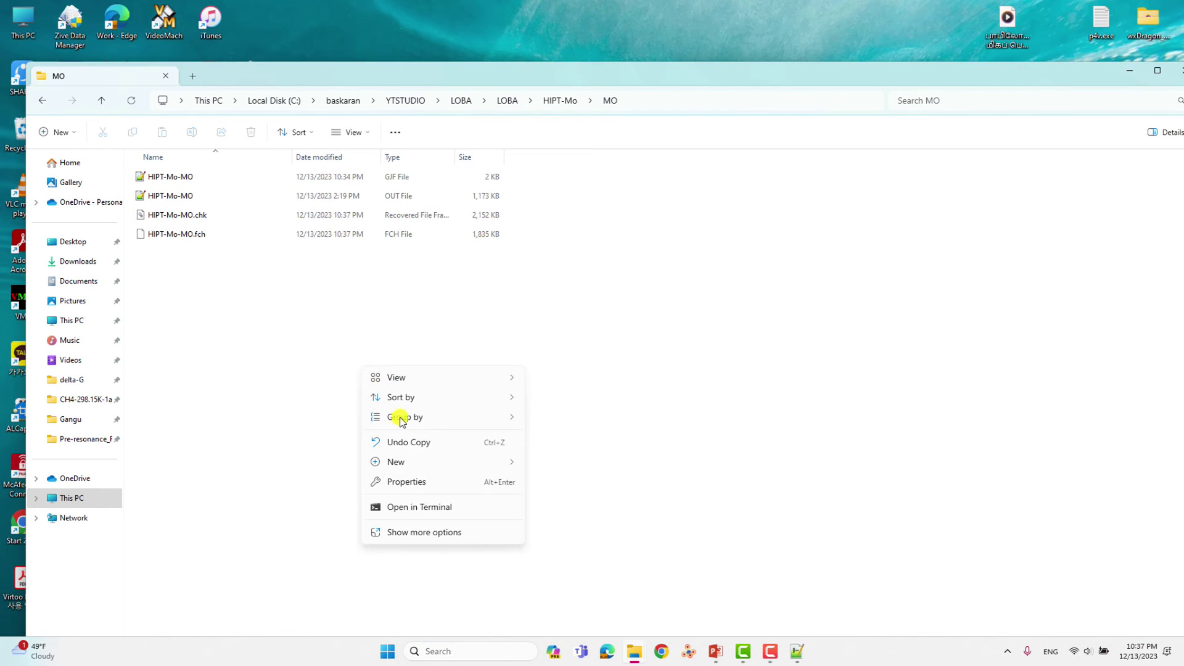
mouse_move(391, 459)
key(Escape)
key(Escape)
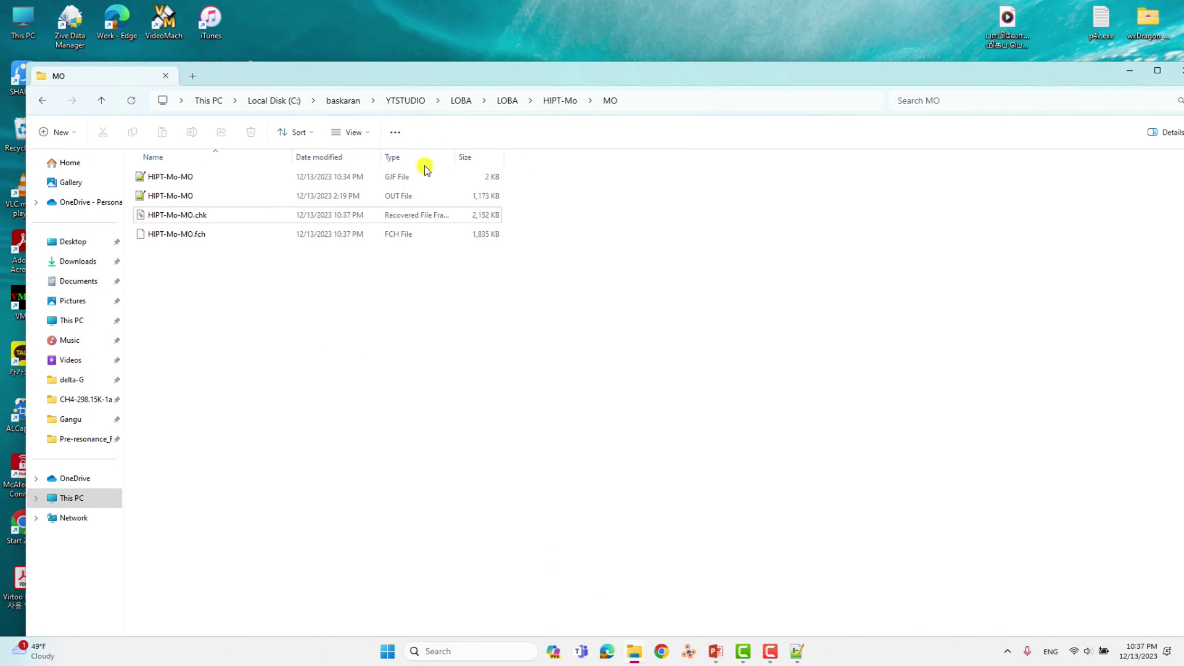
click(669, 102)
key(Return)
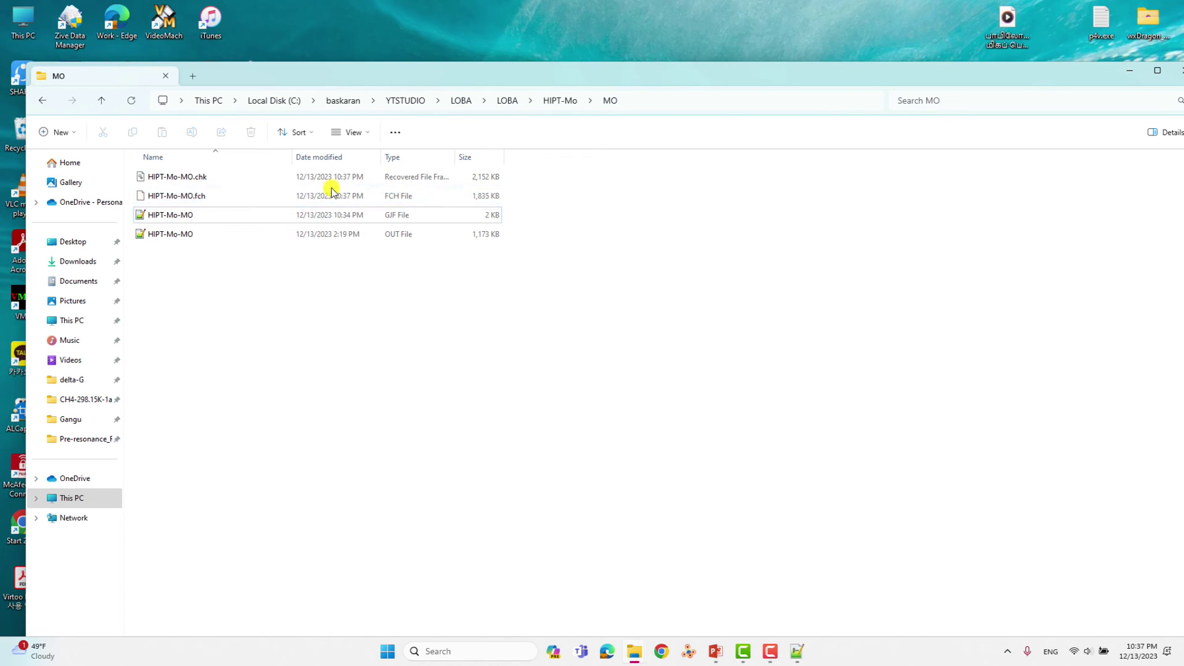
click(173, 198)
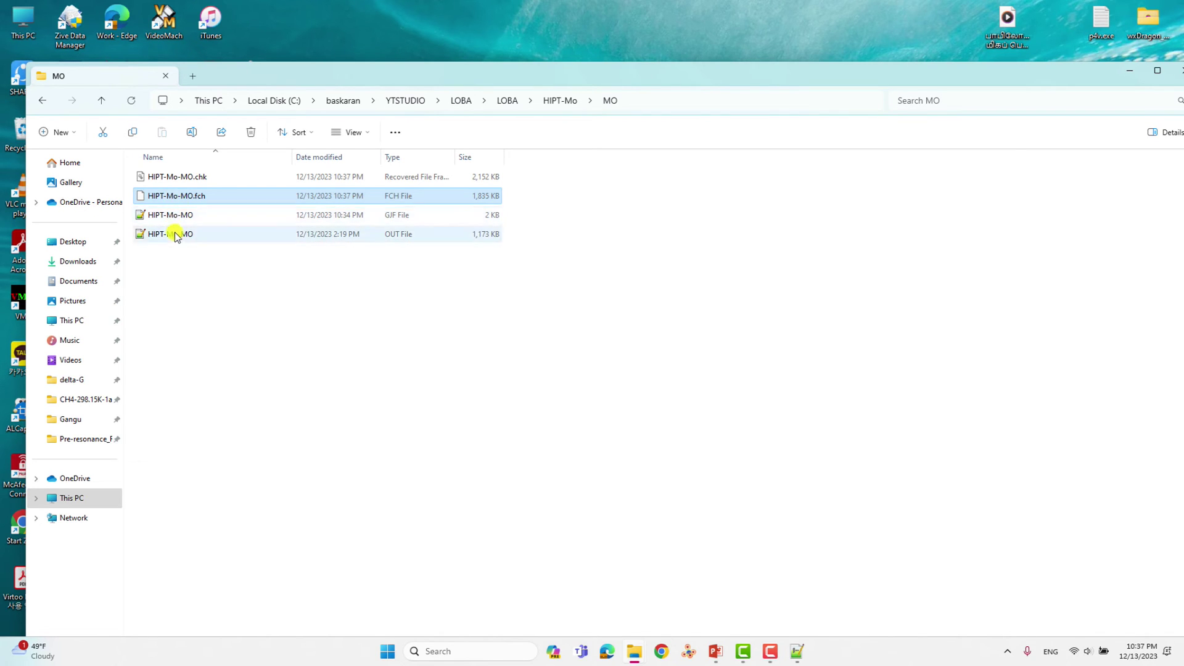
- Move the MO folder window clear of the desktop items and open the Multiwfn_3.8_dev_bin_Win64 folder
click(328, 415)
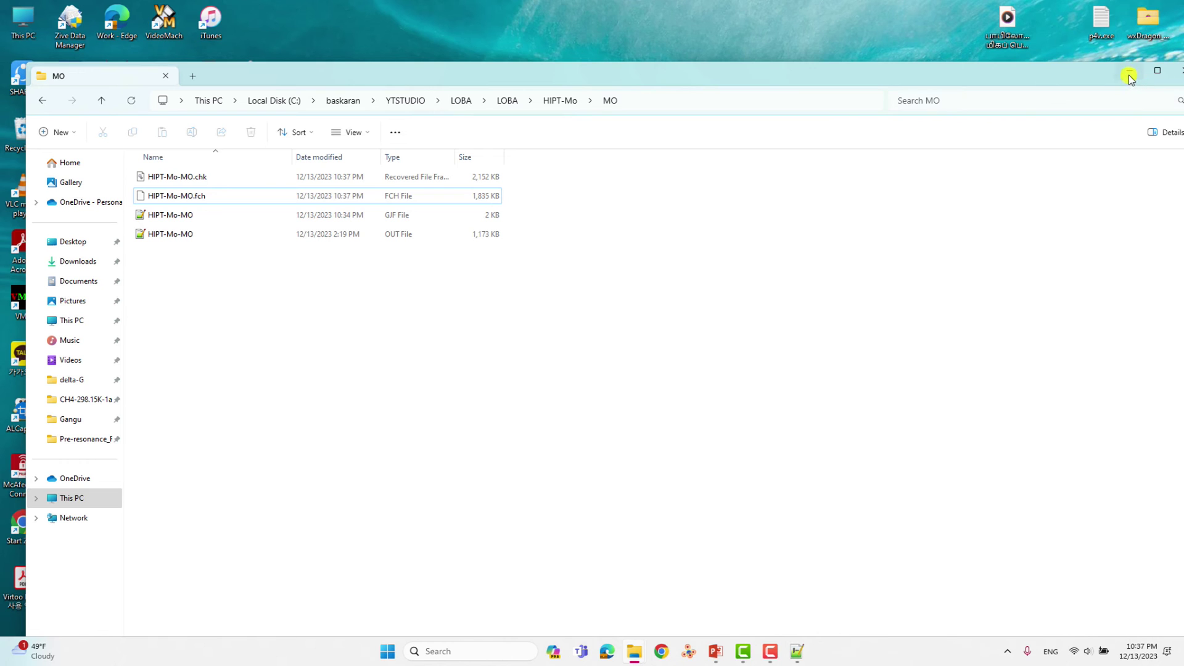
drag(997, 74, 917, 63)
drag(1012, 65, 884, 35)
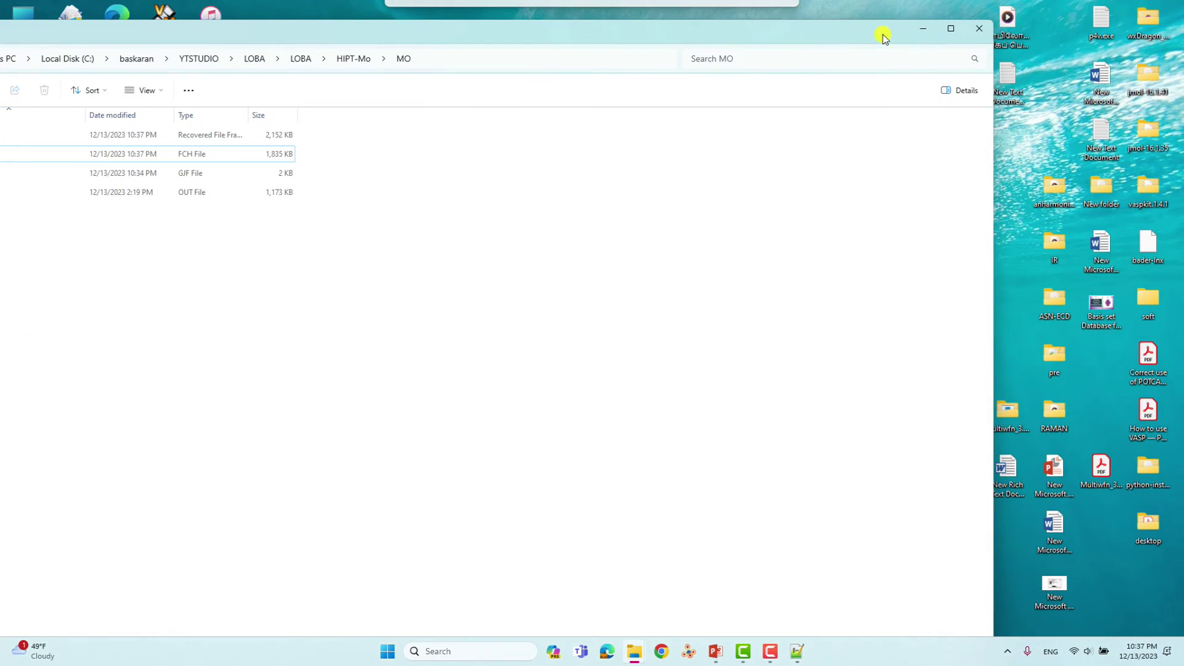
drag(912, 37, 787, 24)
click(1007, 413)
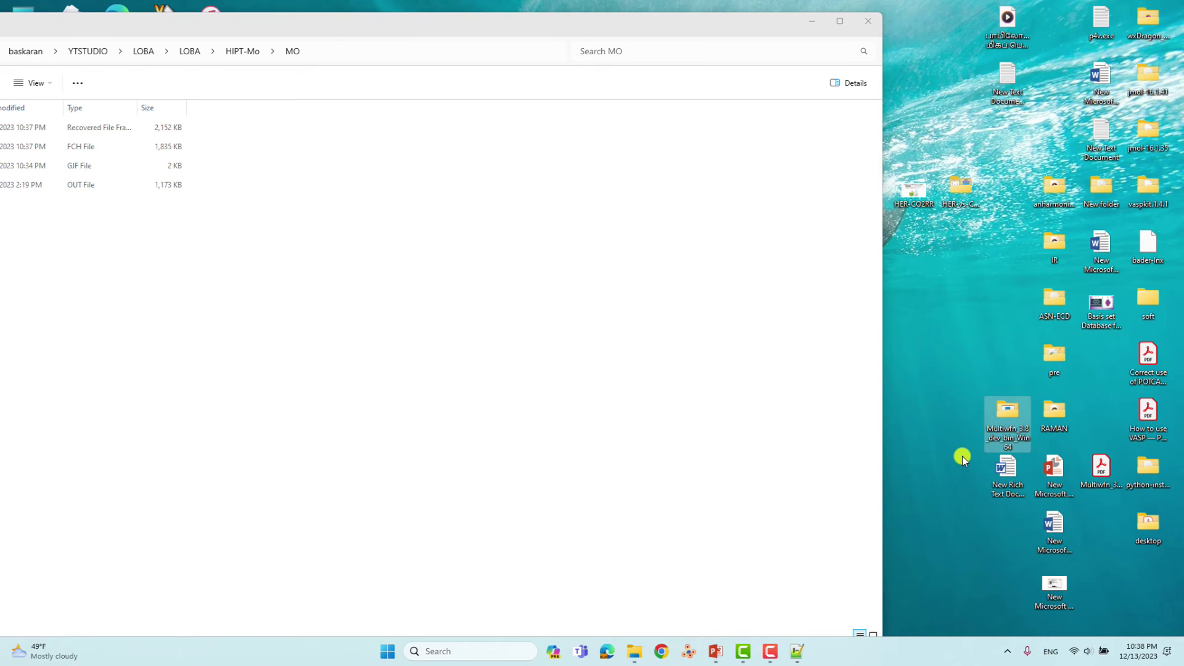
double_click(1012, 424)
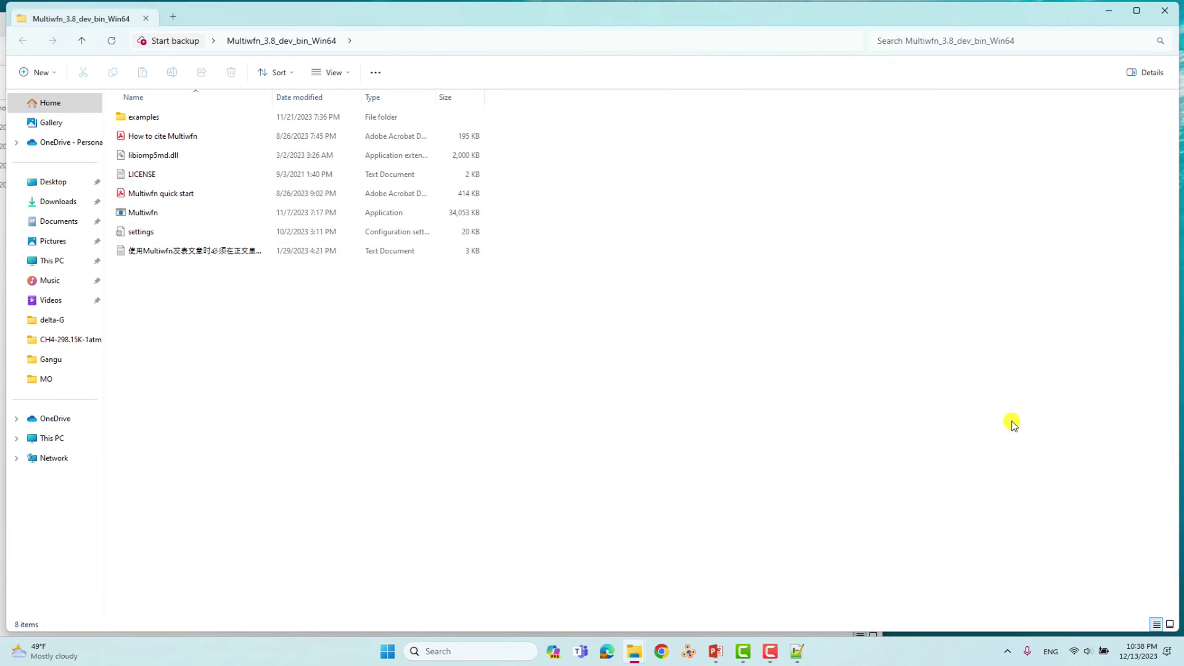
- Launch Multiwfn from its folder, bring up its input file dialog, and arrange the windows so the MO folder stays reachable
double_click(595, 13)
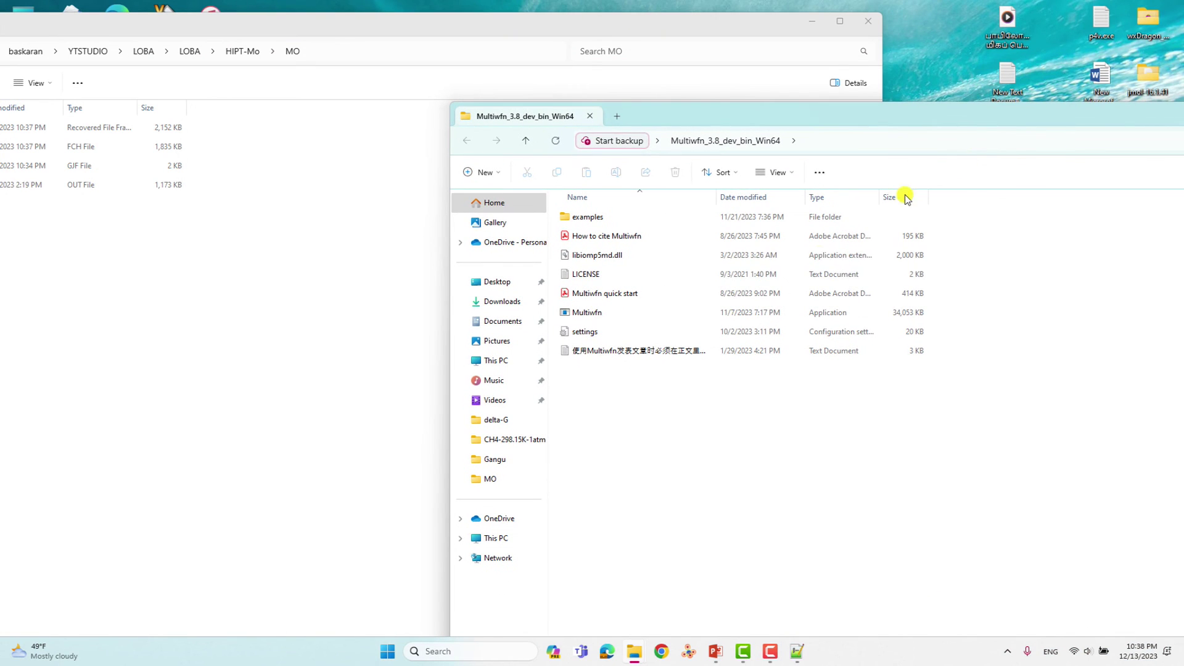
click(587, 314)
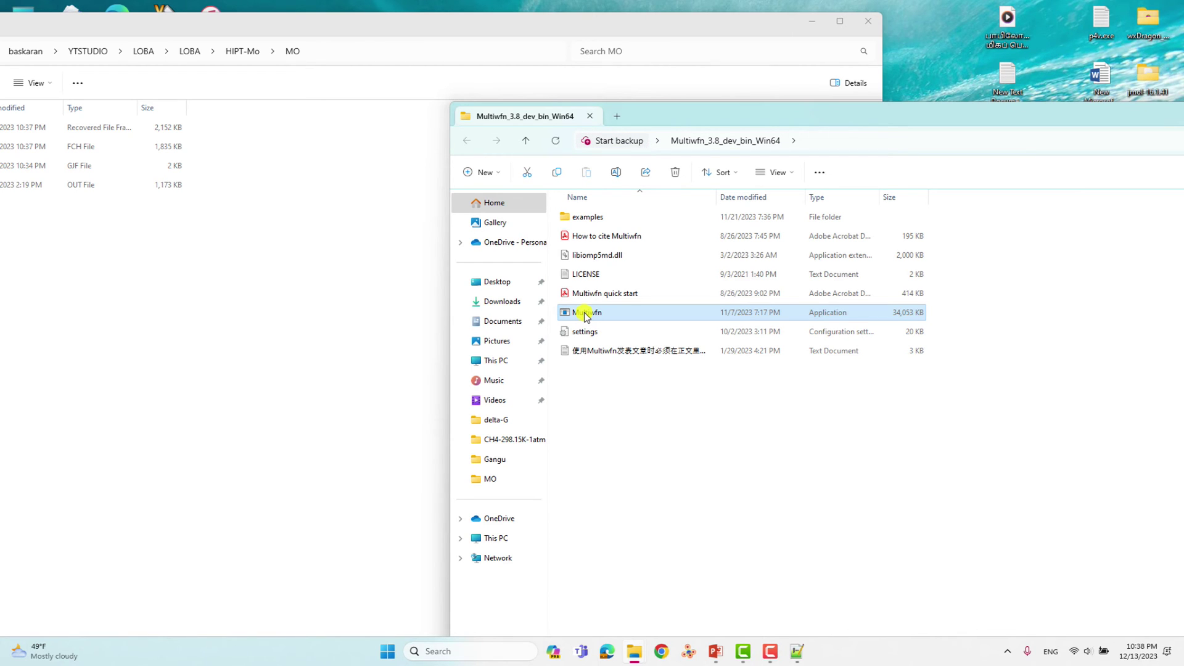
double_click(587, 314)
drag(362, 47, 612, 97)
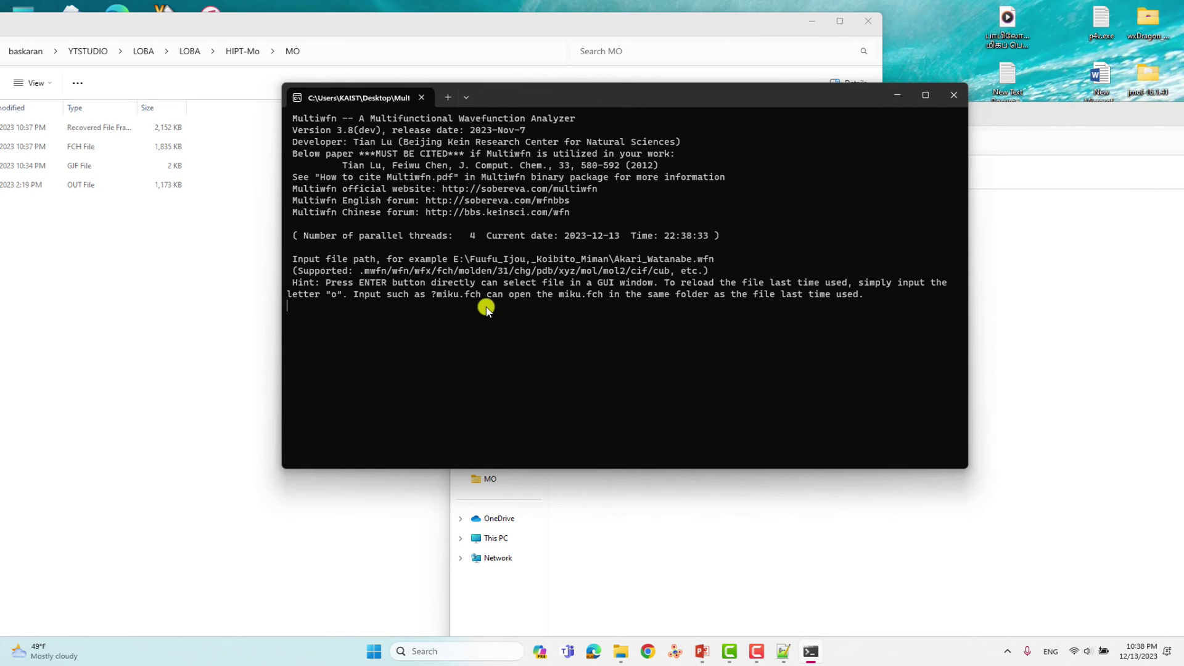
key(Return)
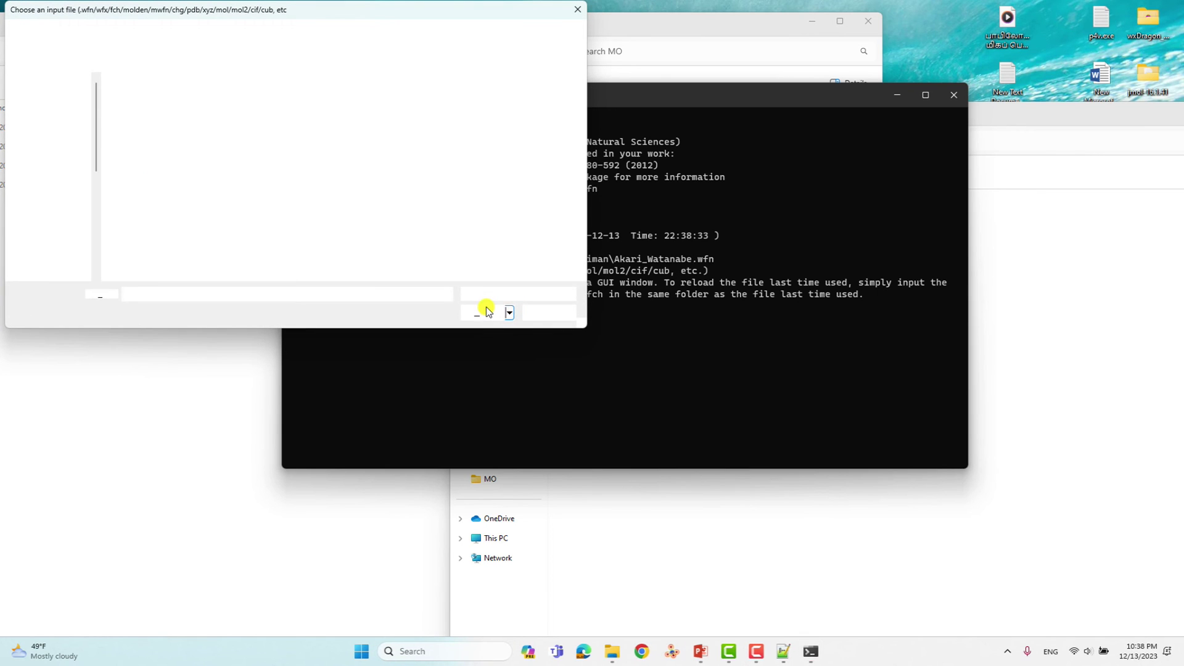
drag(304, 13, 750, 91)
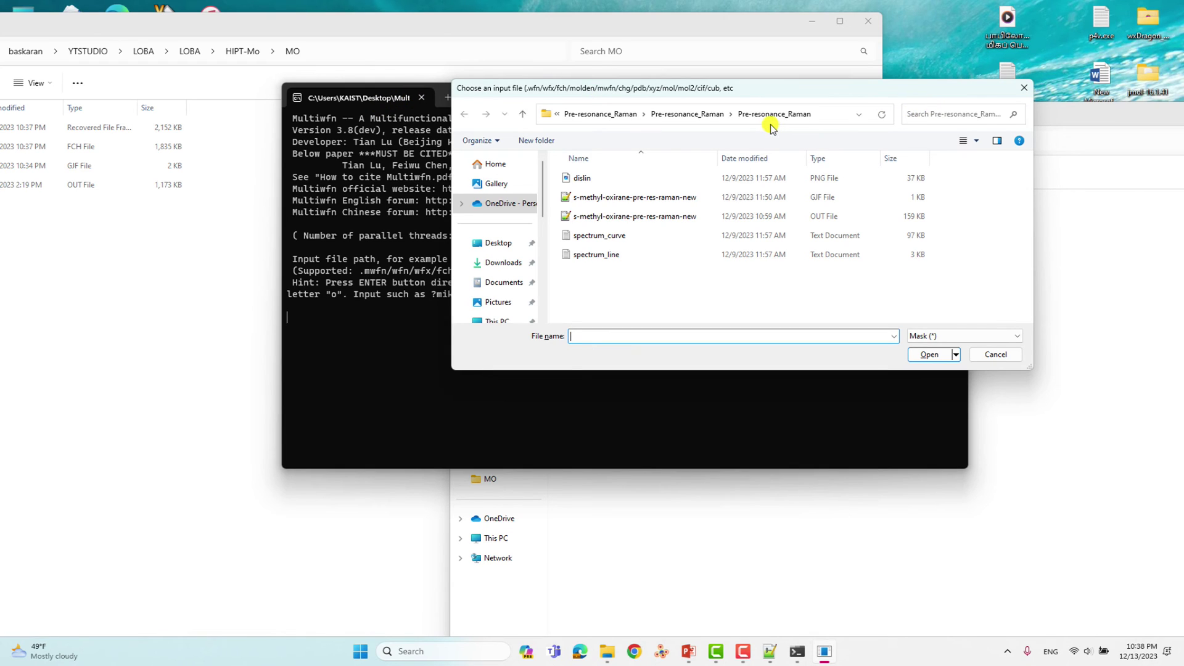
- Copy the path of the HIPT-Mo\MO folder and move its window clear of the input file dialog
click(365, 52)
drag(358, 27, 698, 56)
click(647, 79)
key(Escape)
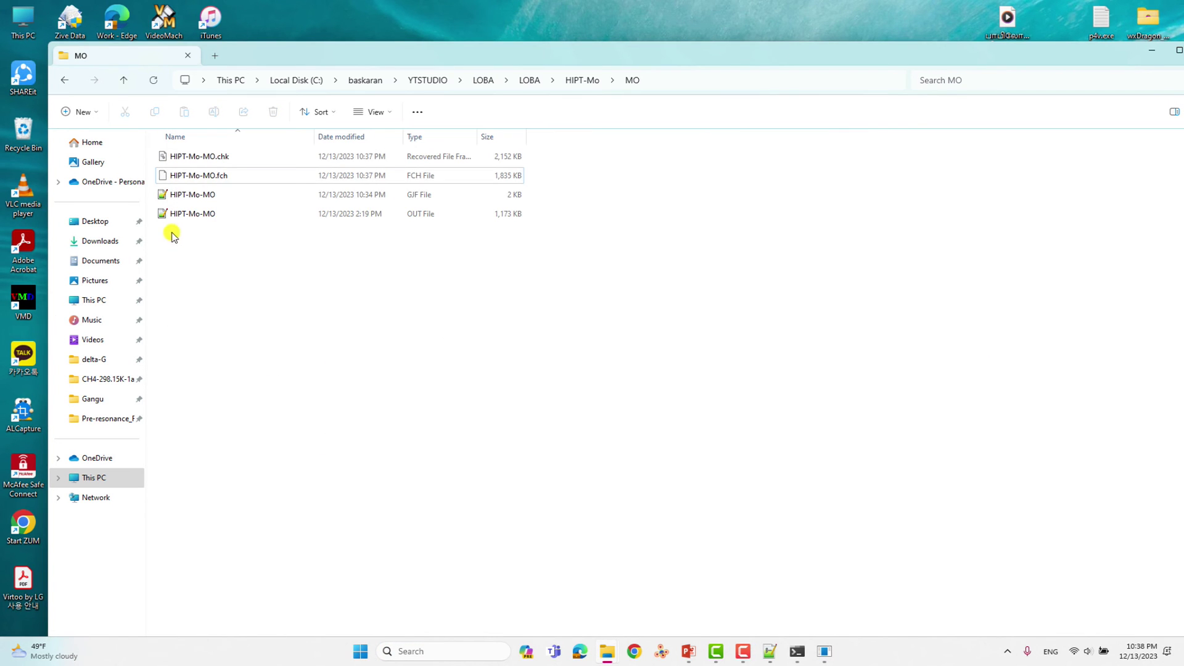
click(727, 81)
key(ctrl+c)
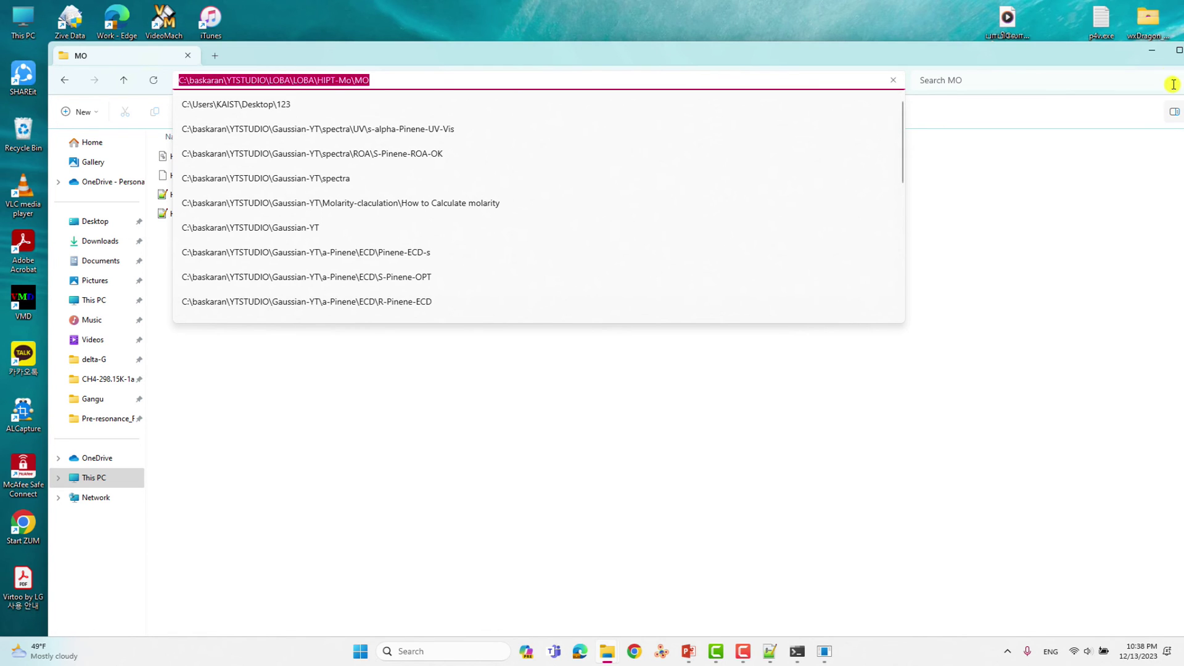
click(1101, 60)
double_click(1102, 60)
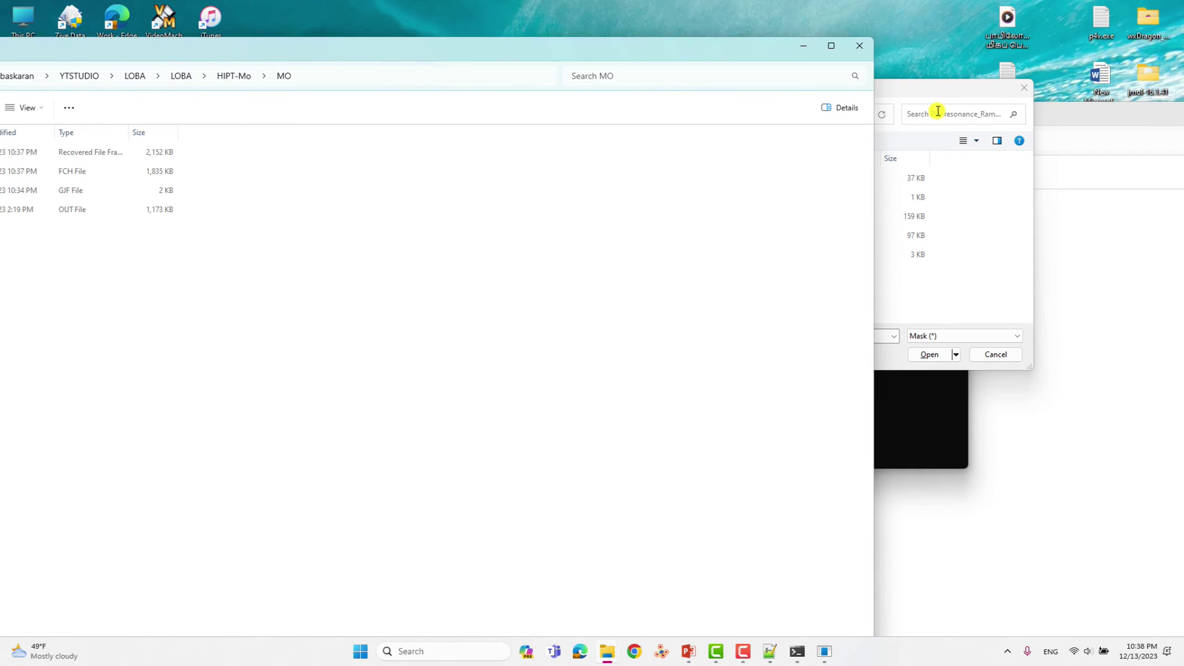
- Go to the copied MO folder path in the input file dialog and load HIPT-Mo-MO.fch into Multiwfn
click(943, 142)
click(833, 116)
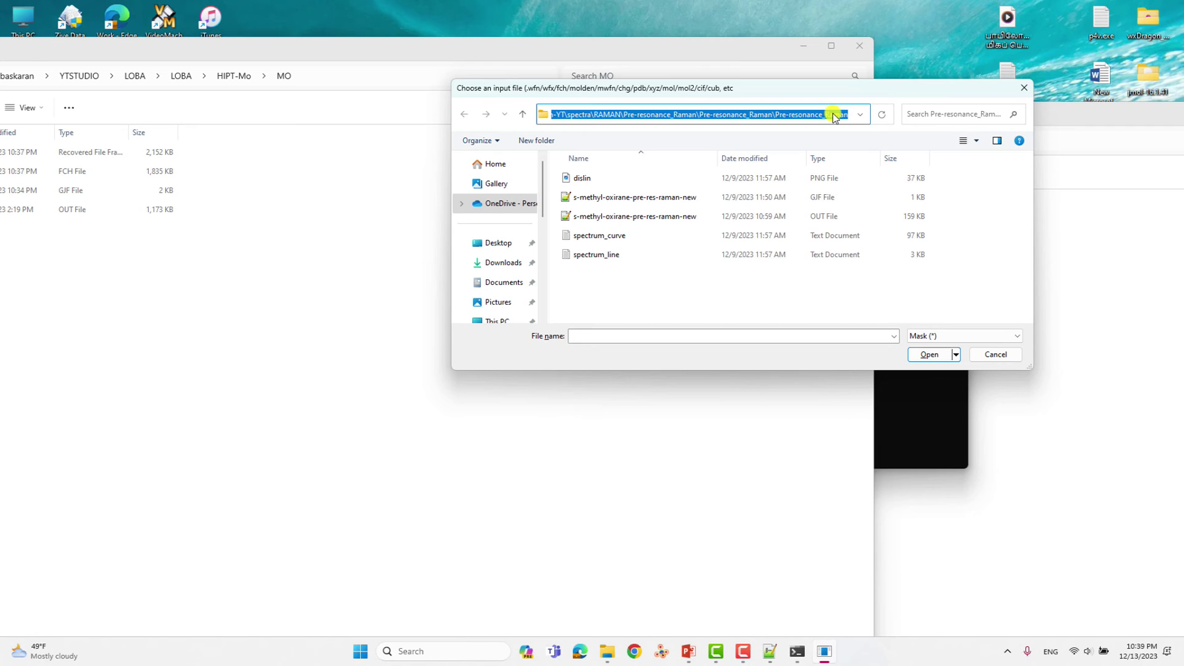
key(ctrl+v)
key(Return)
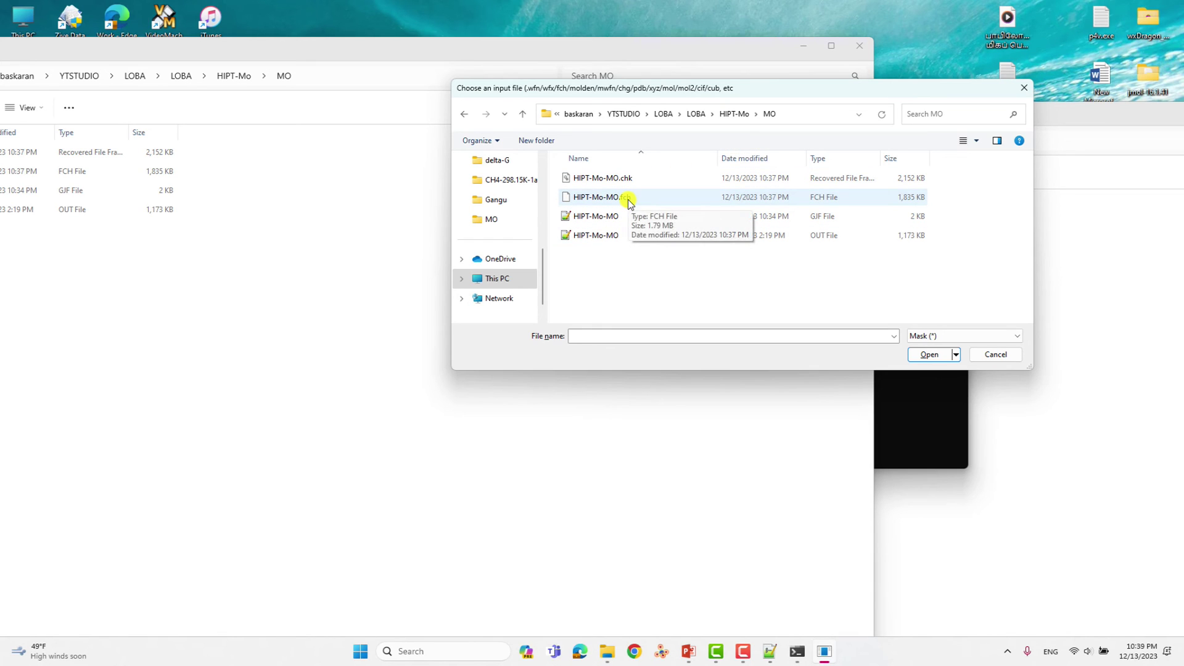
click(609, 203)
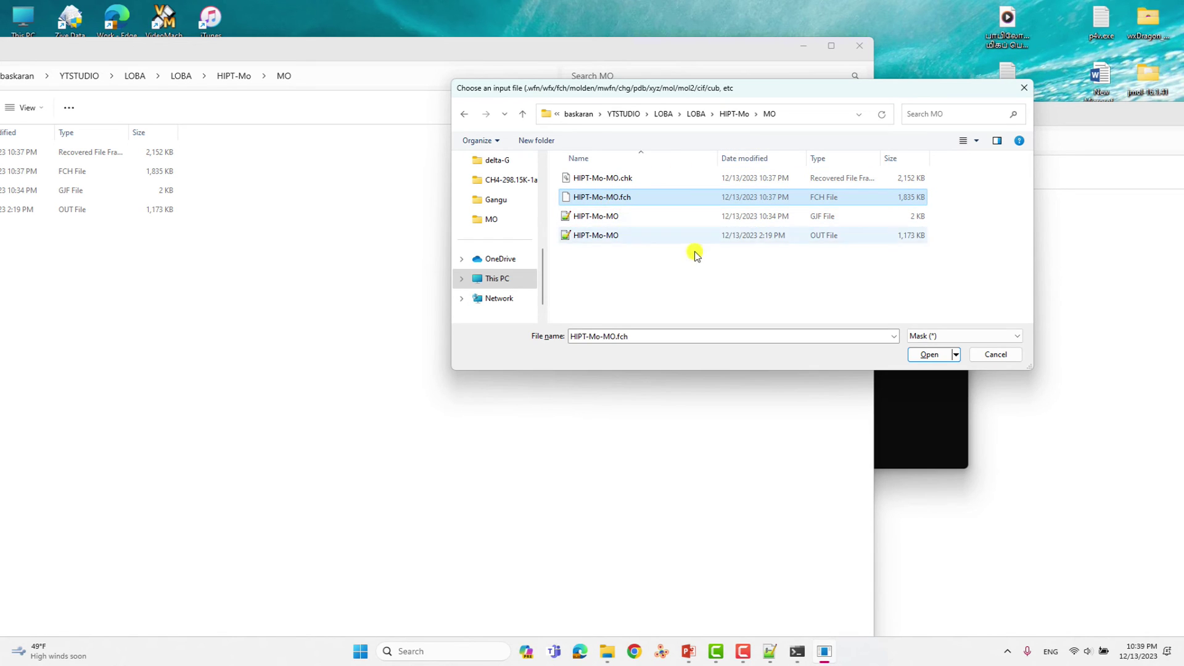
click(934, 356)
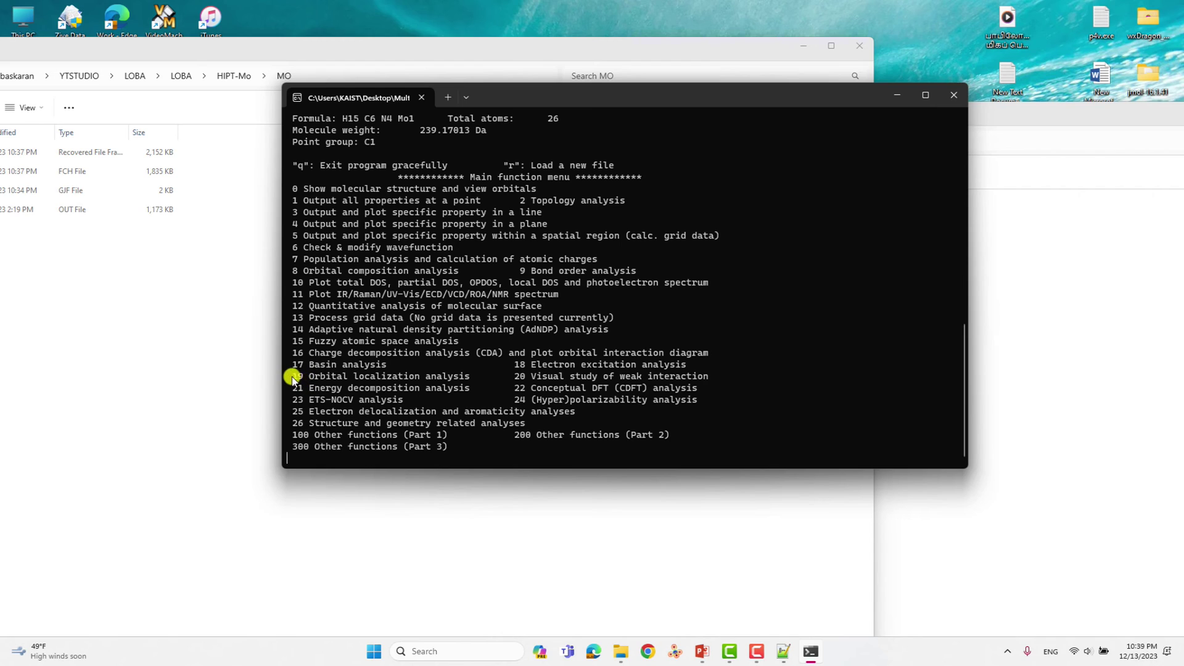
- Run the orbital localization analysis (option 19) for occupied orbitals only (option 1)
drag(292, 377, 485, 381)
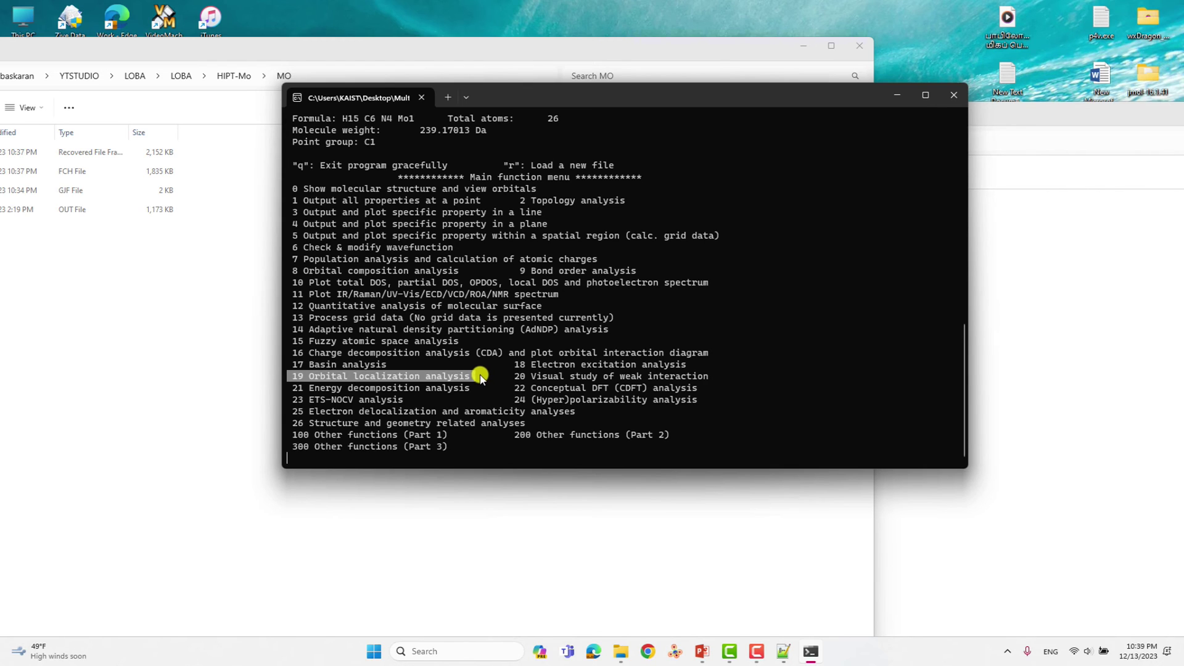
text(19)
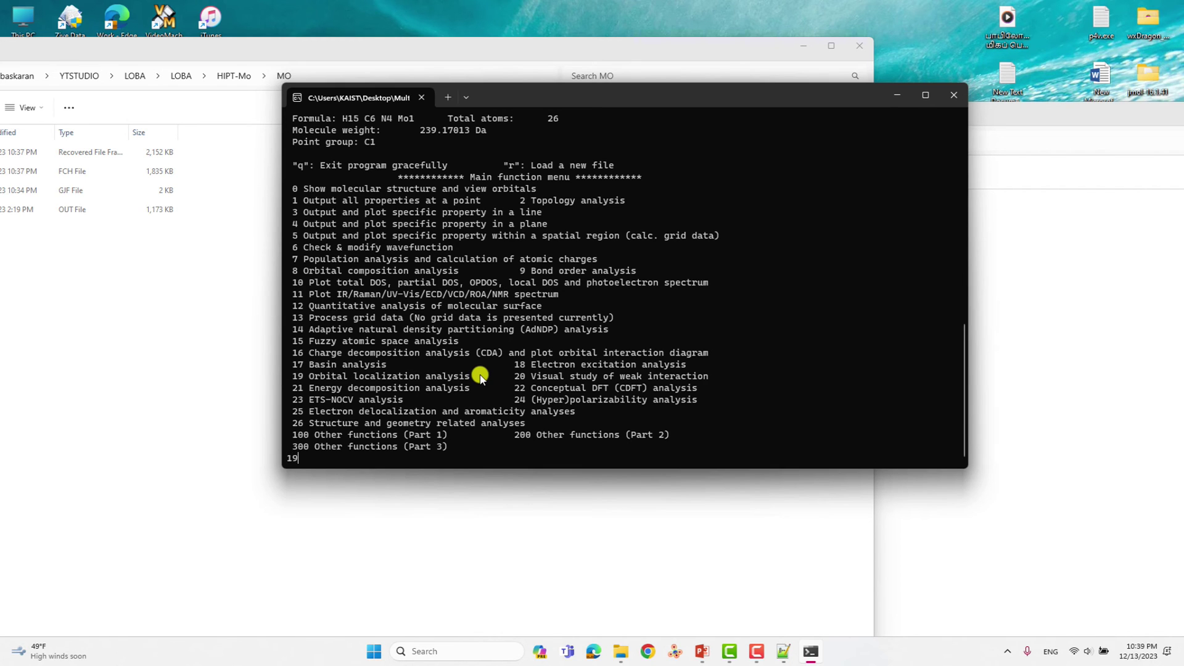
key(Return)
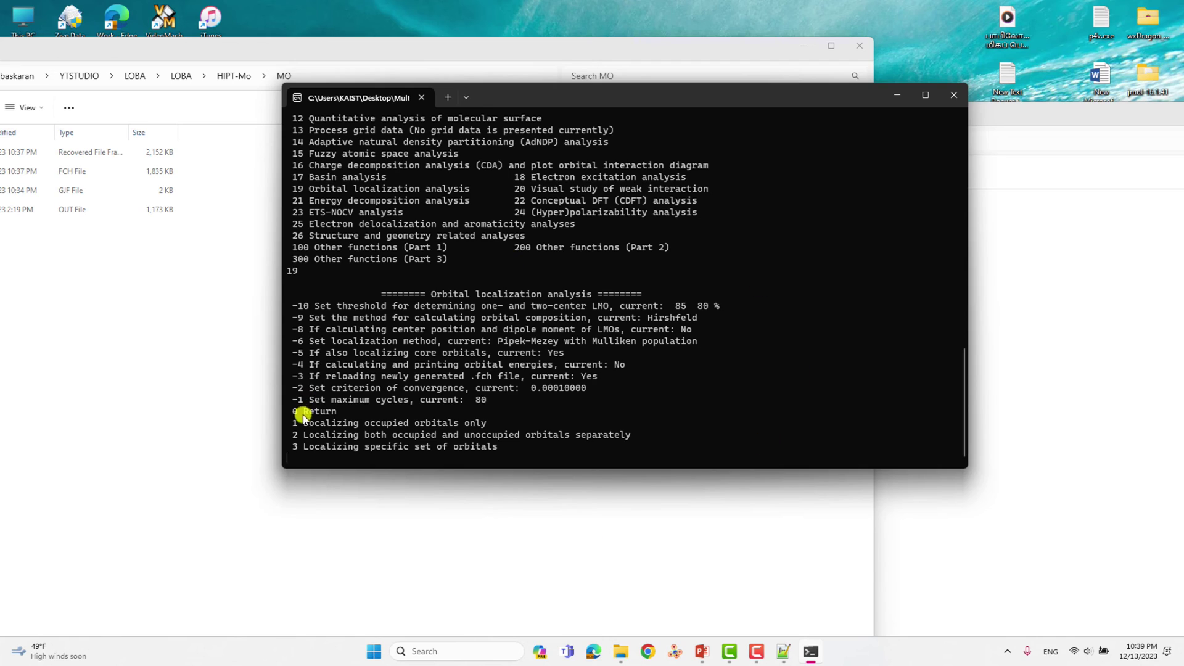
drag(288, 423, 487, 426)
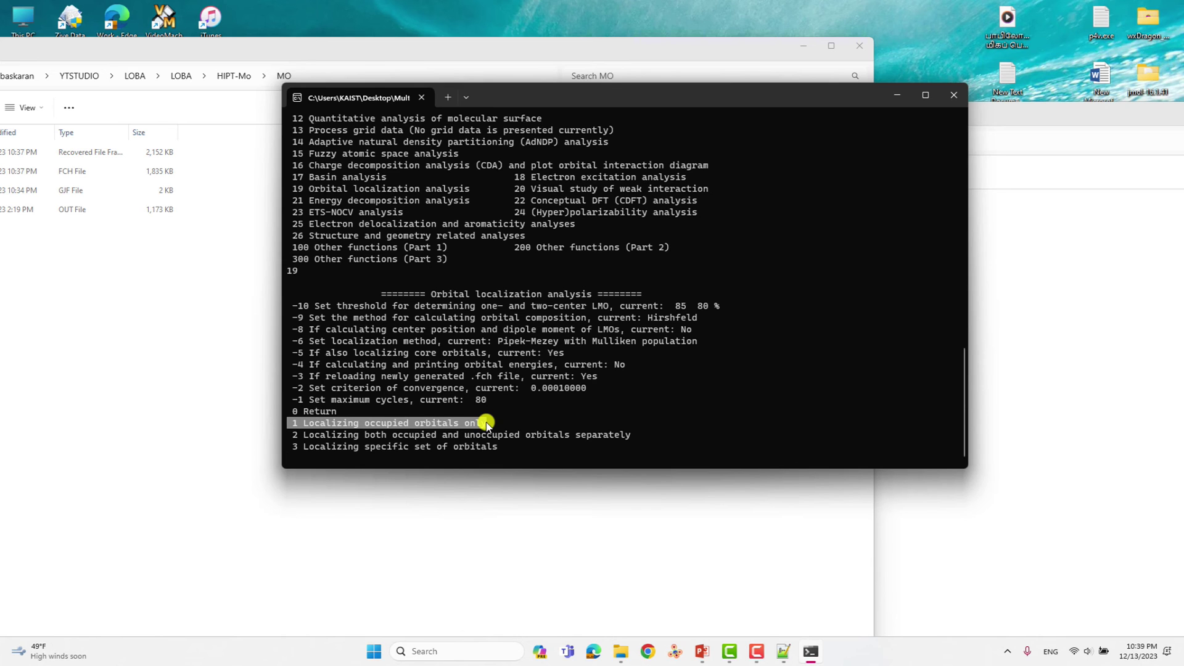
text(1)
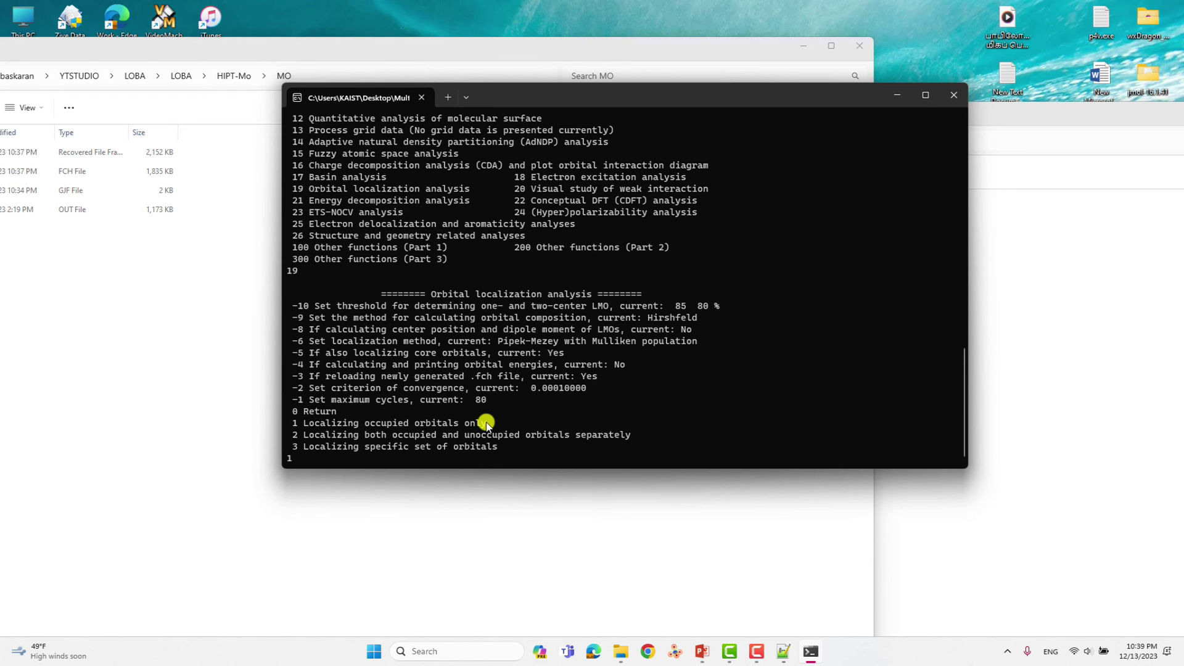
key(Return)
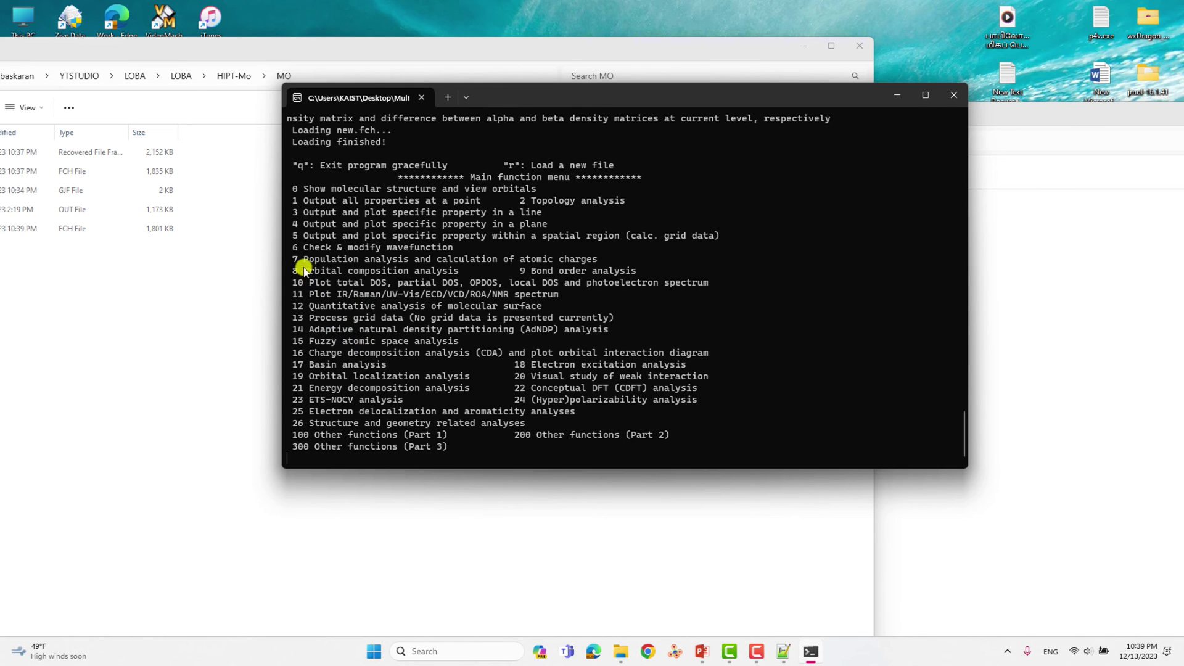
- Enter orbital composition analysis (option 8) and start the oxidation state evaluation by the LOBA method (option 100)
drag(290, 270, 457, 272)
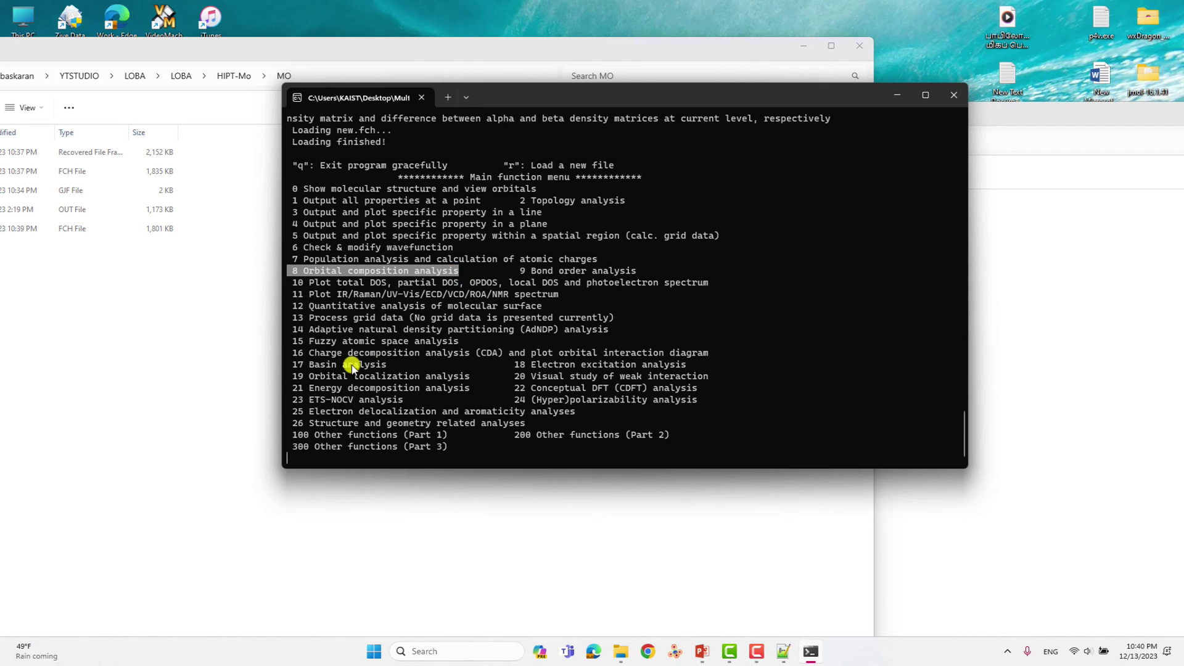
text(8)
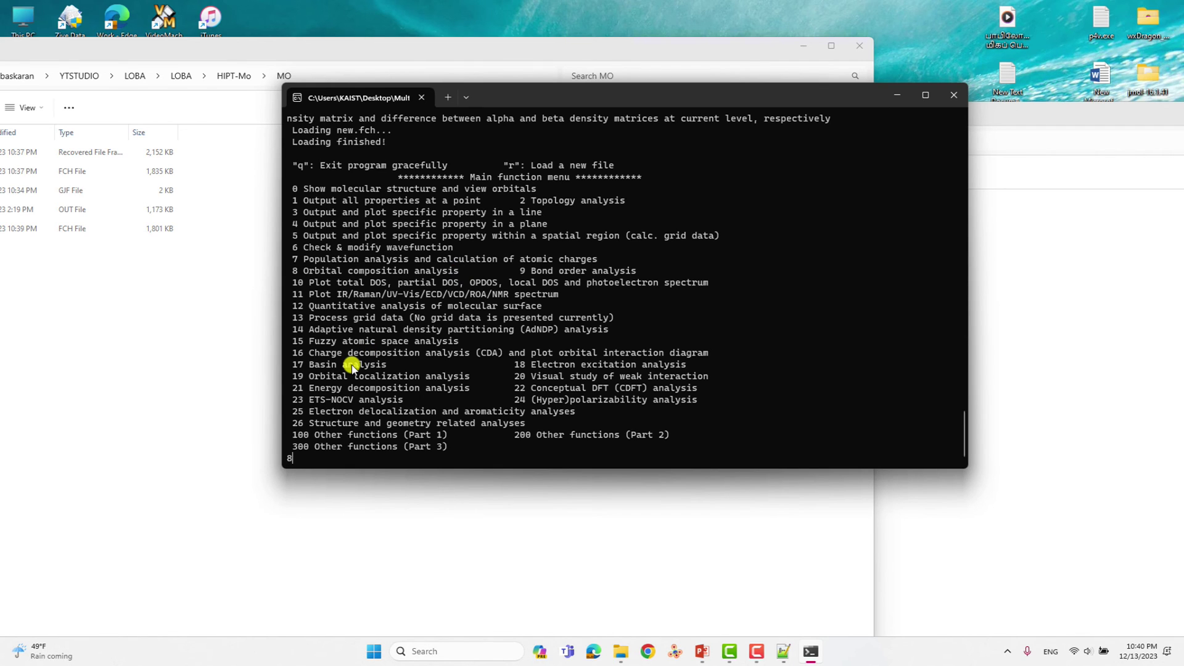
key(Return)
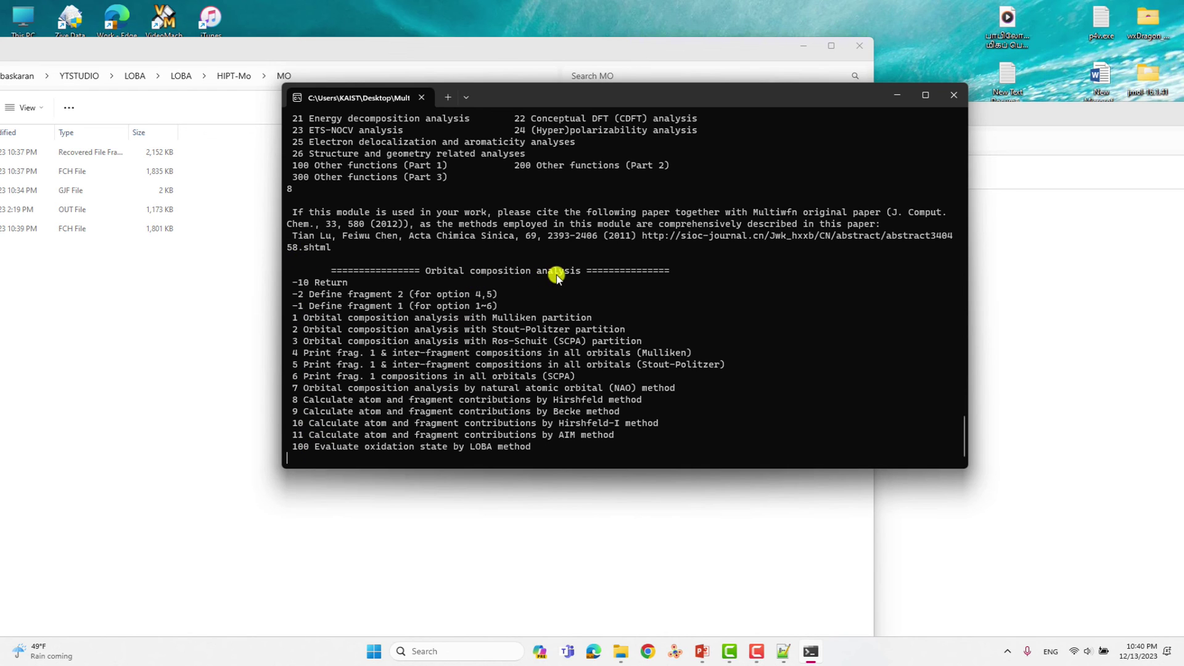
drag(287, 446, 532, 446)
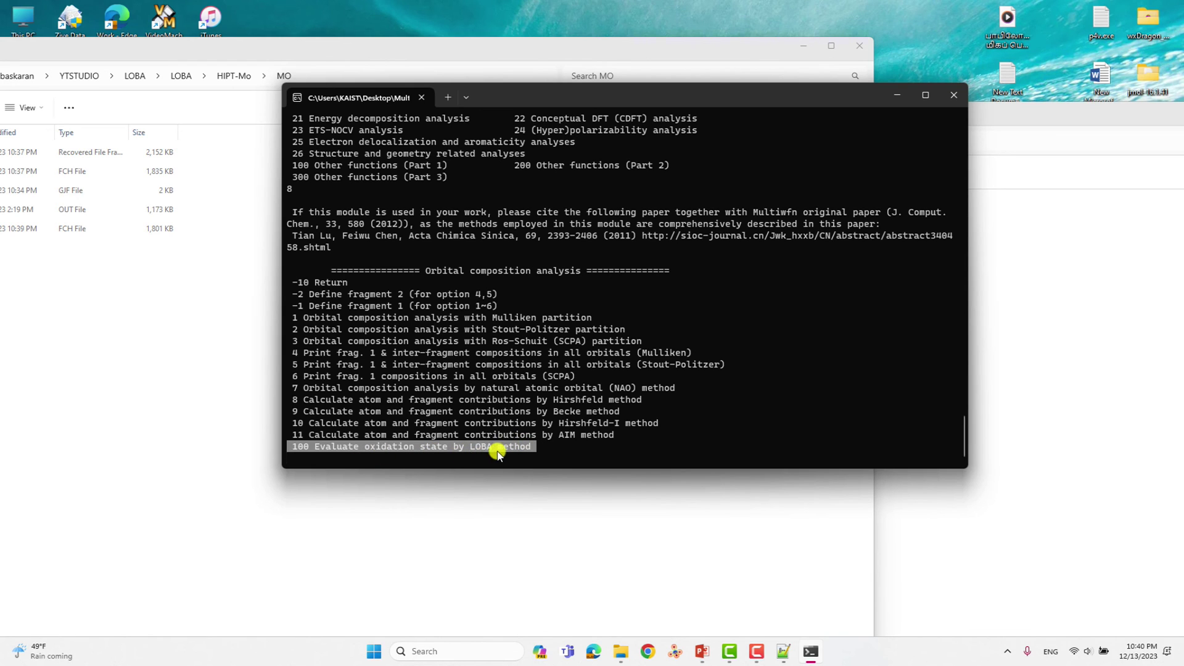
right_click(404, 462)
text(100)
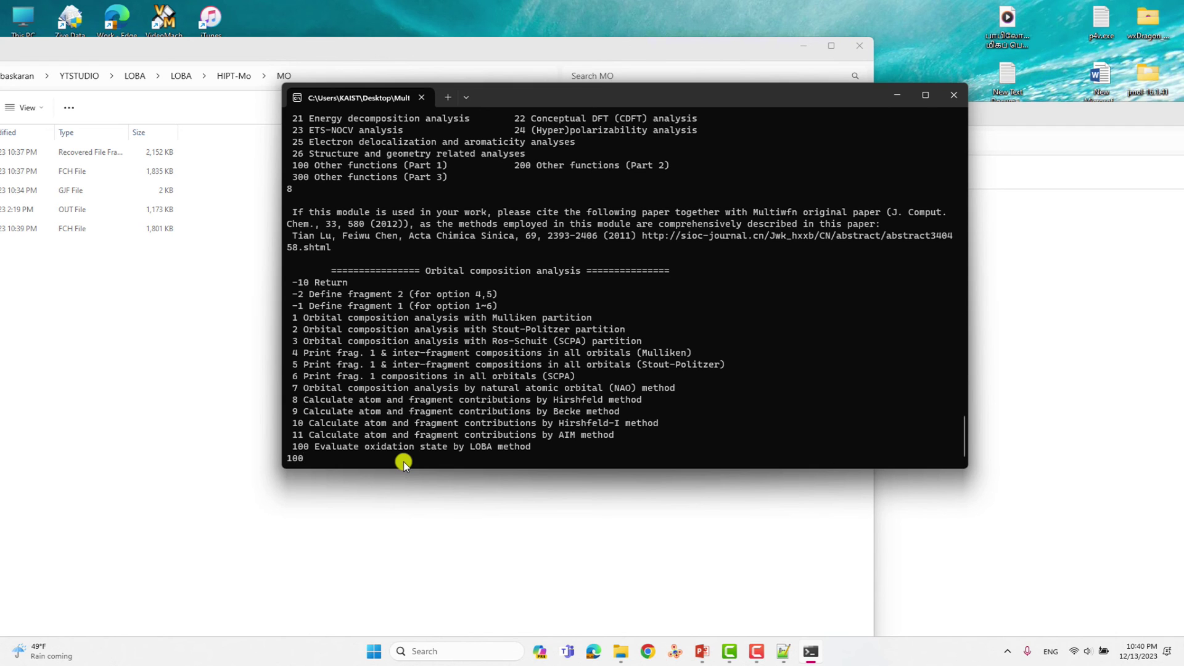
key(Return)
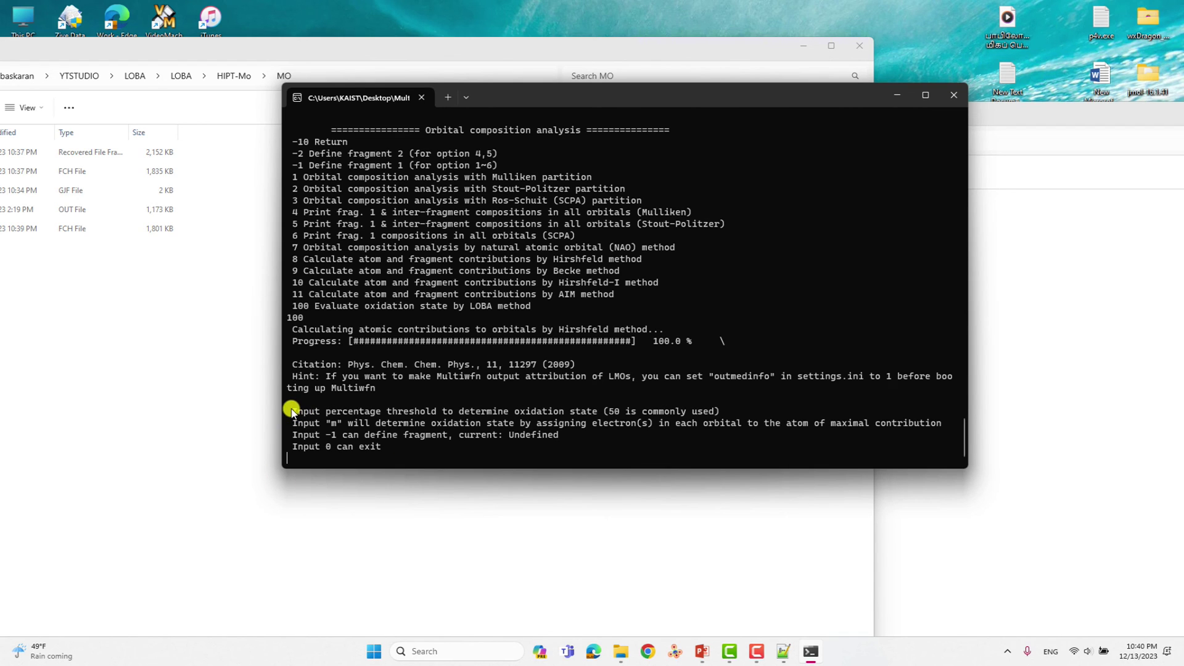
- Calculate the oxidation states with a percentage threshold of 50 and check the Mo atom's value in the output
drag(288, 412, 722, 415)
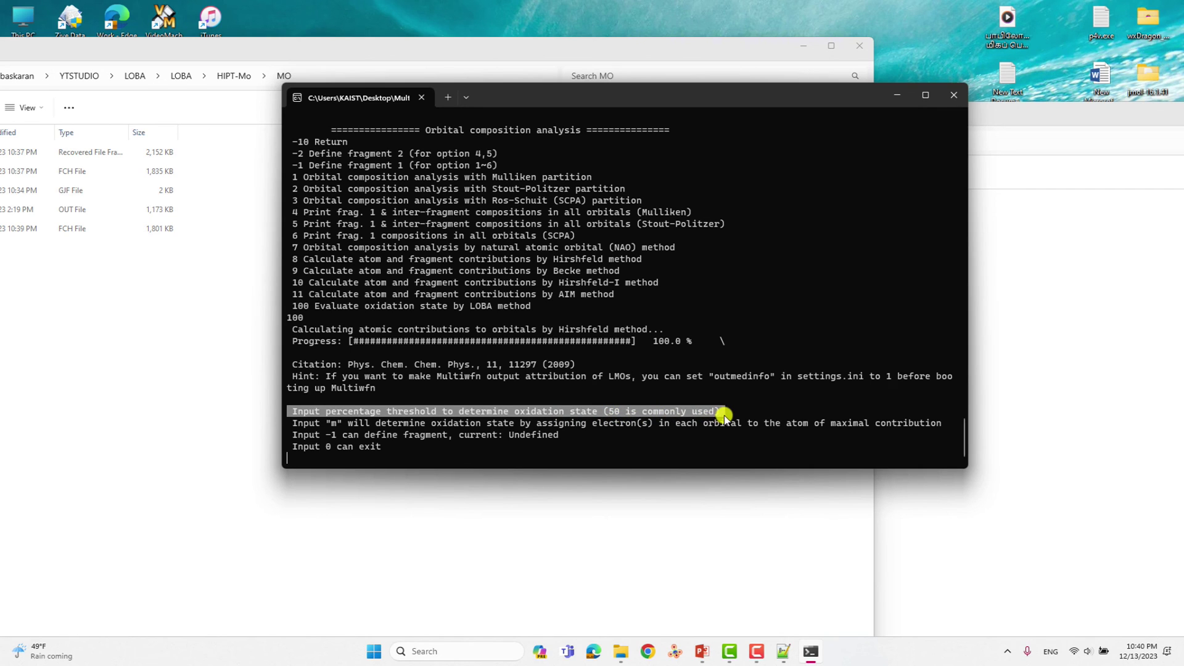
click(453, 453)
text(50)
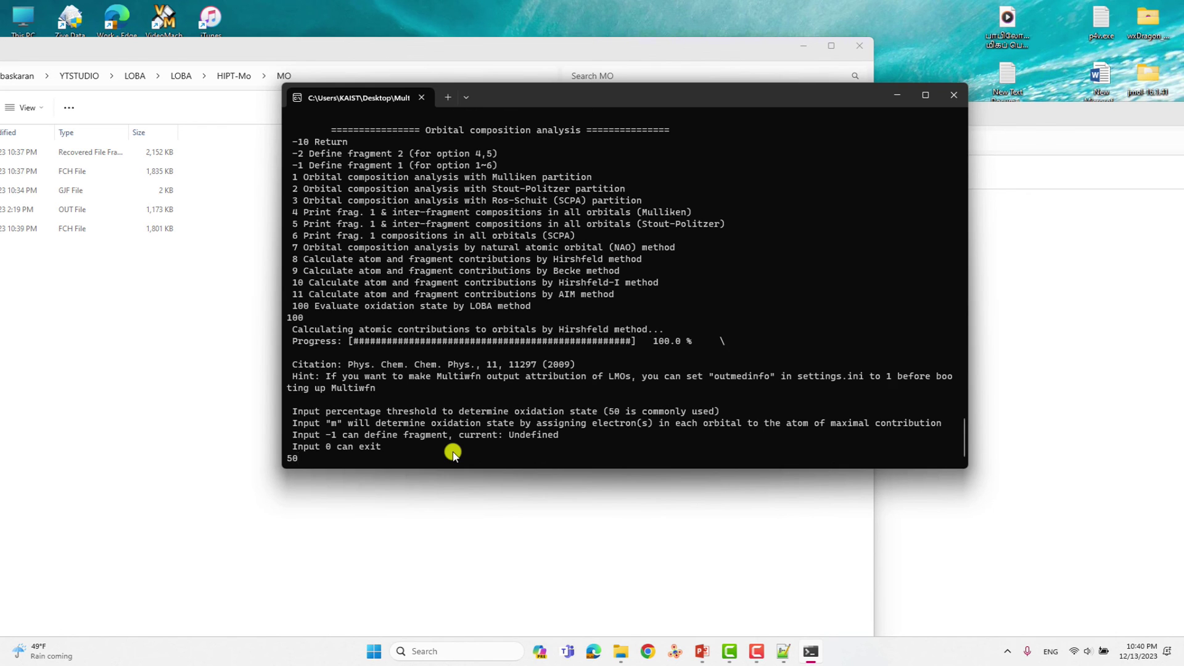
key(Return)
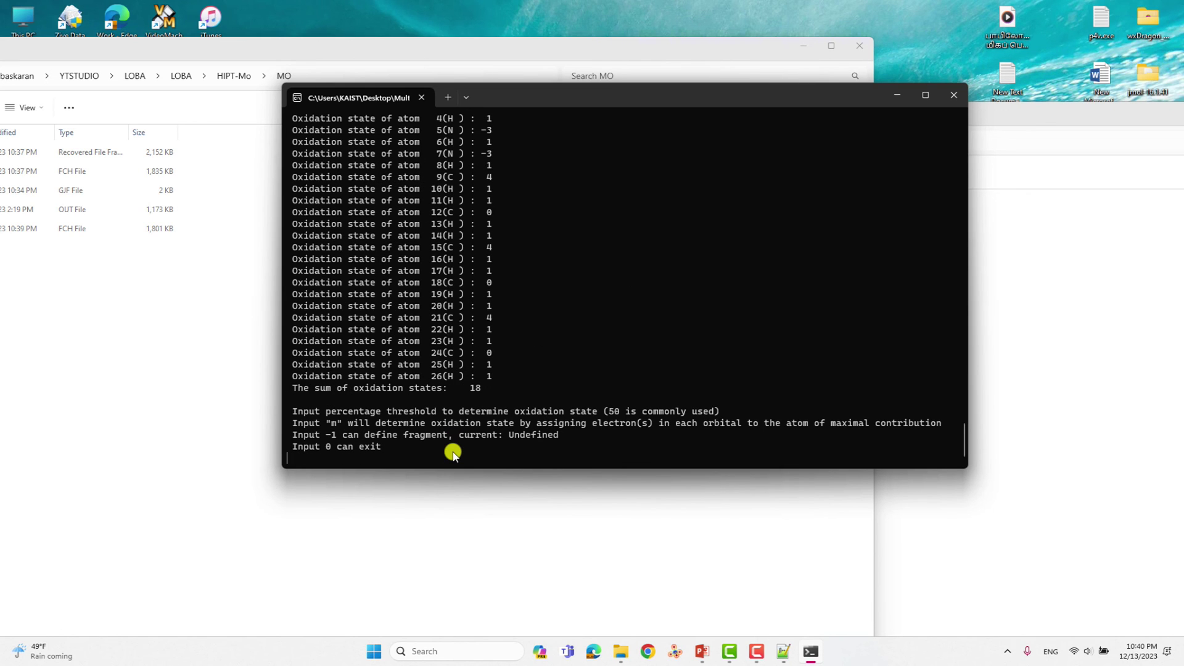
scroll(473, 357, up, 3)
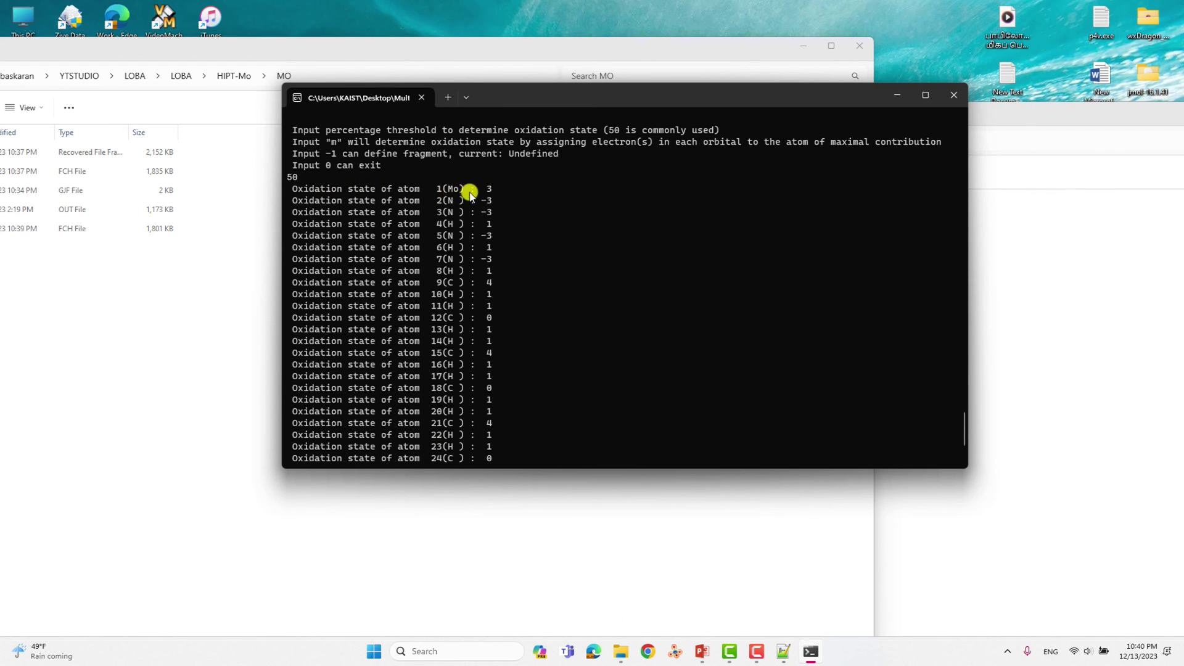
drag(497, 193, 293, 192)
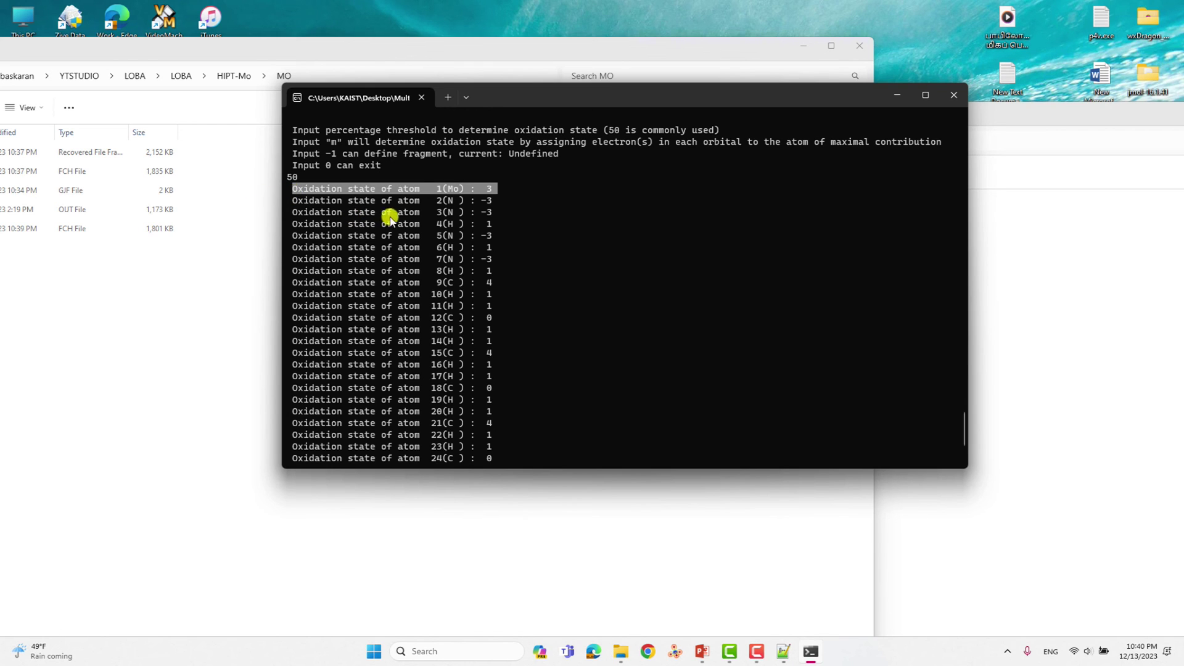
scroll(489, 262, down, 3)
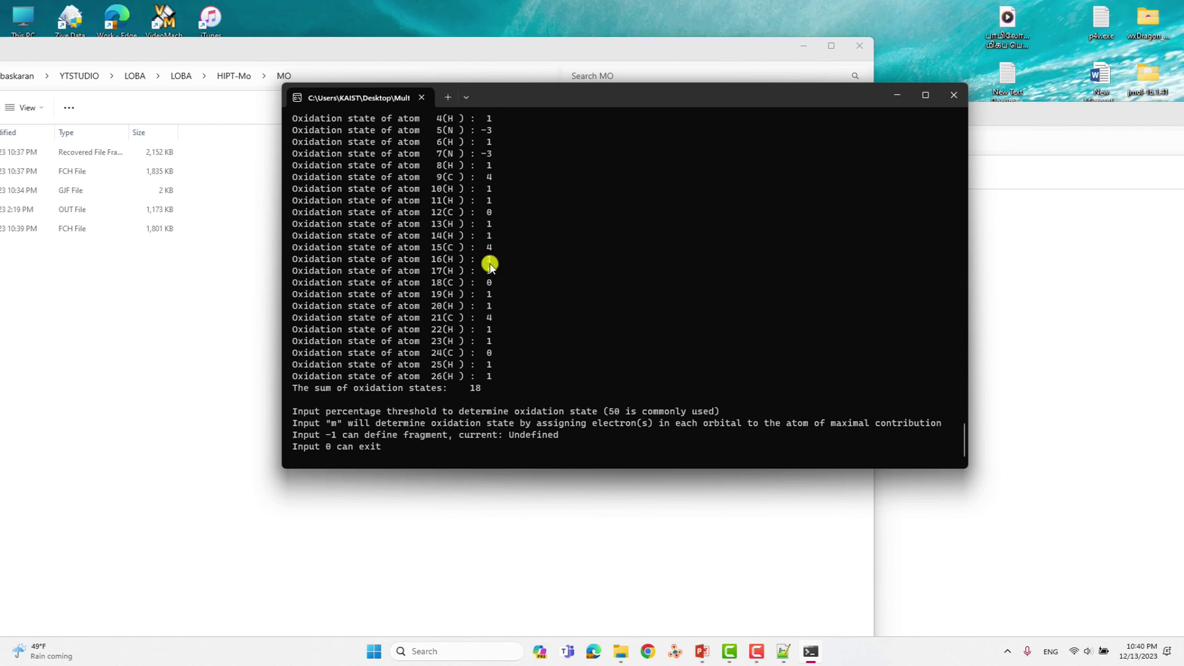
scroll(489, 296, up, 4)
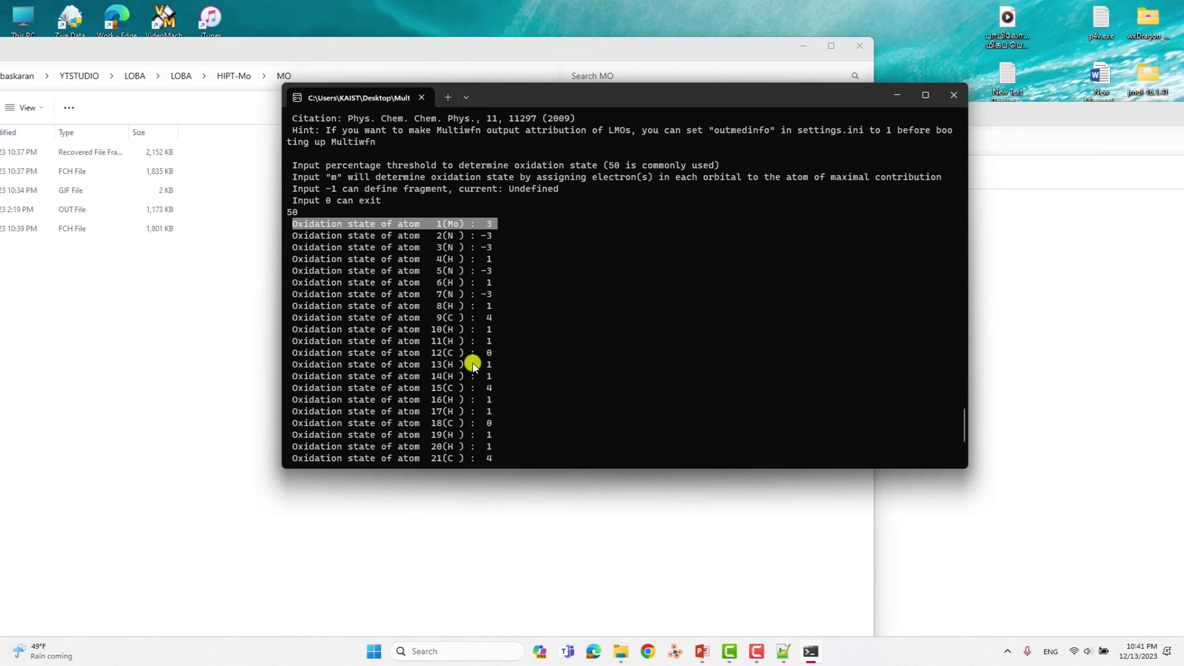
- Look through the oxidation states listed for the other atoms in the LOBA output
scroll(489, 339, down, 6)
scroll(497, 323, up, 7)
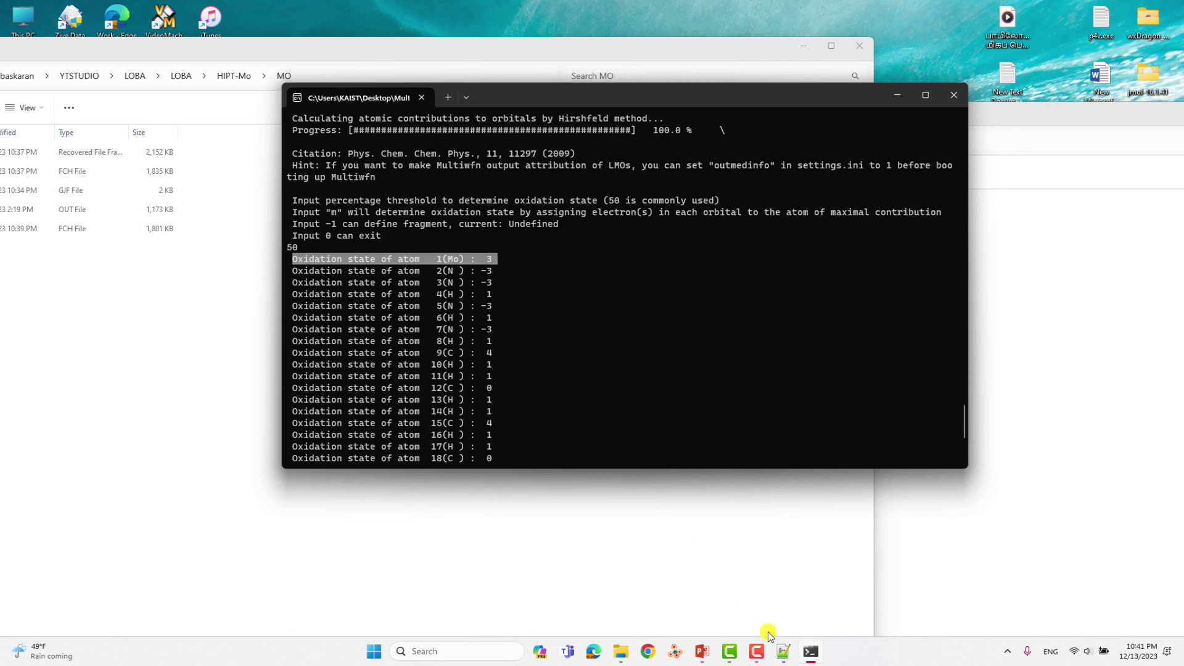
- Switch to the LOBA presentation in PowerPoint, present the slideshow from slide 3 through slide 4, and minimize the presentation
click(704, 652)
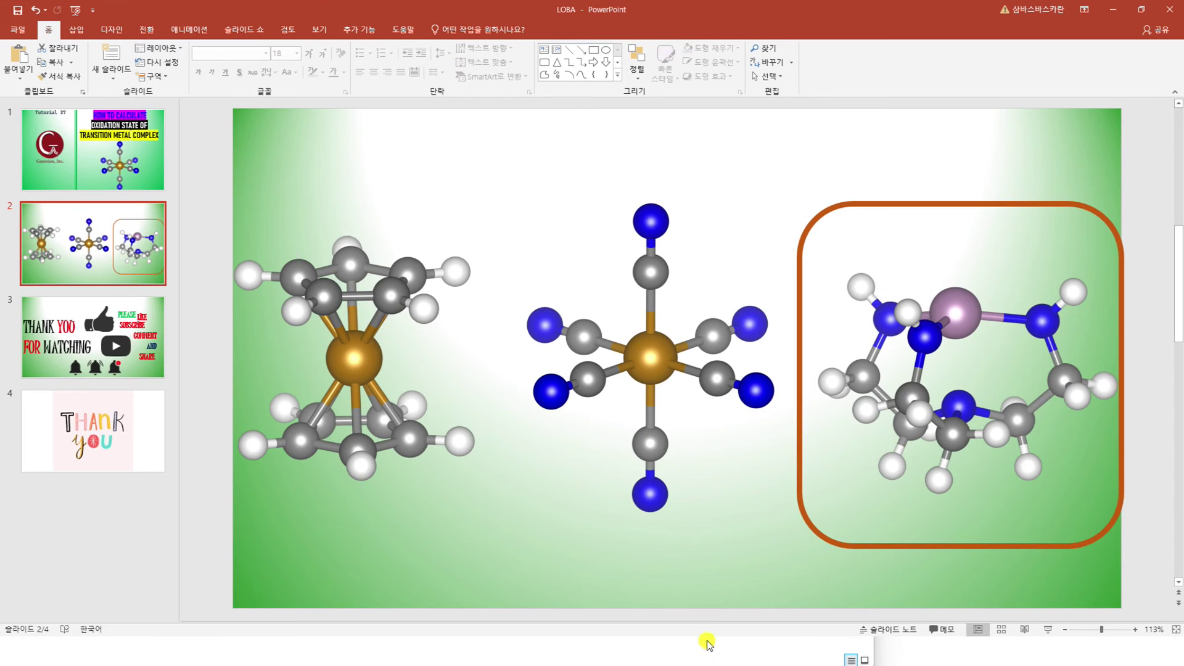
click(111, 335)
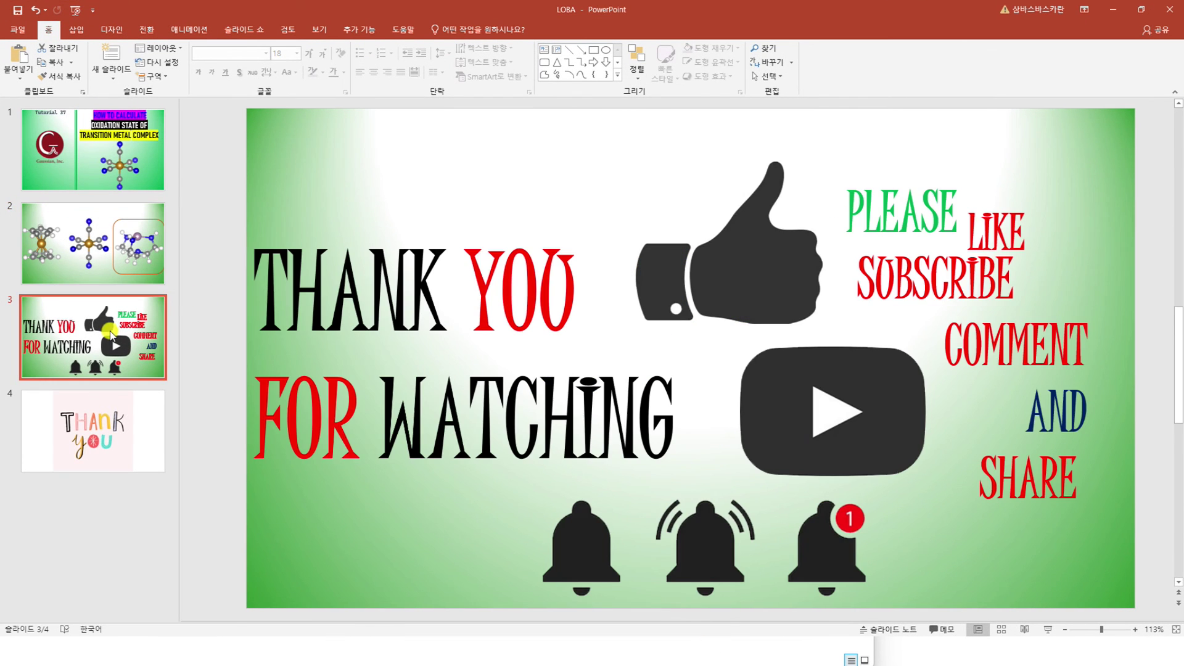
click(1047, 629)
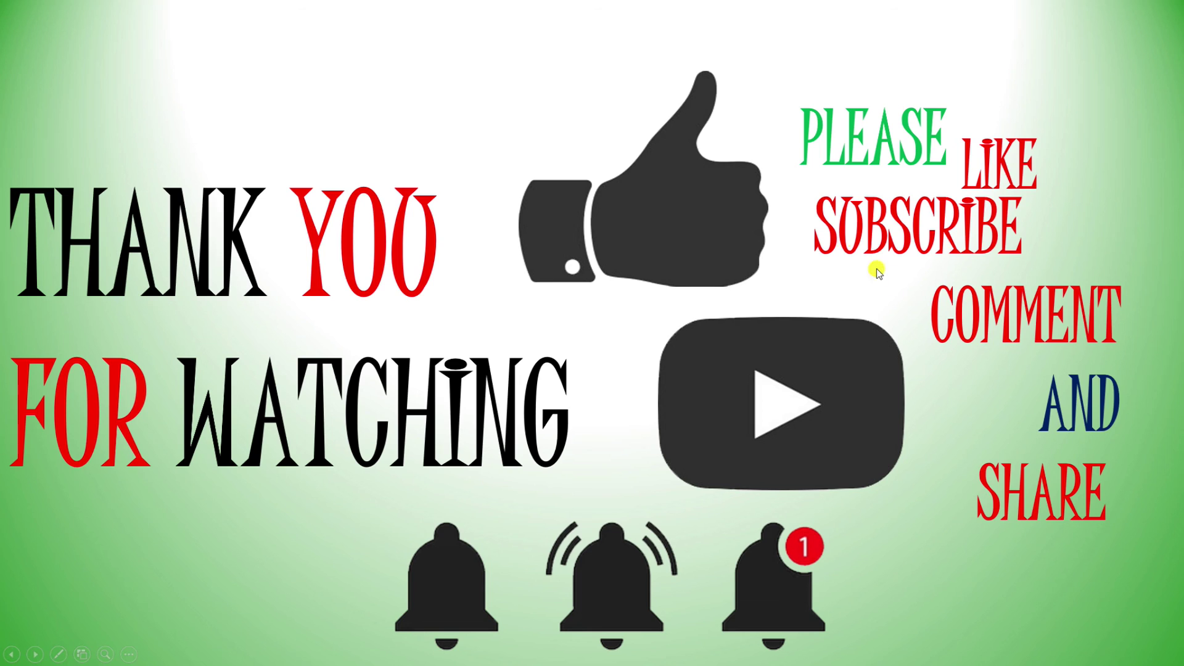
click(845, 256)
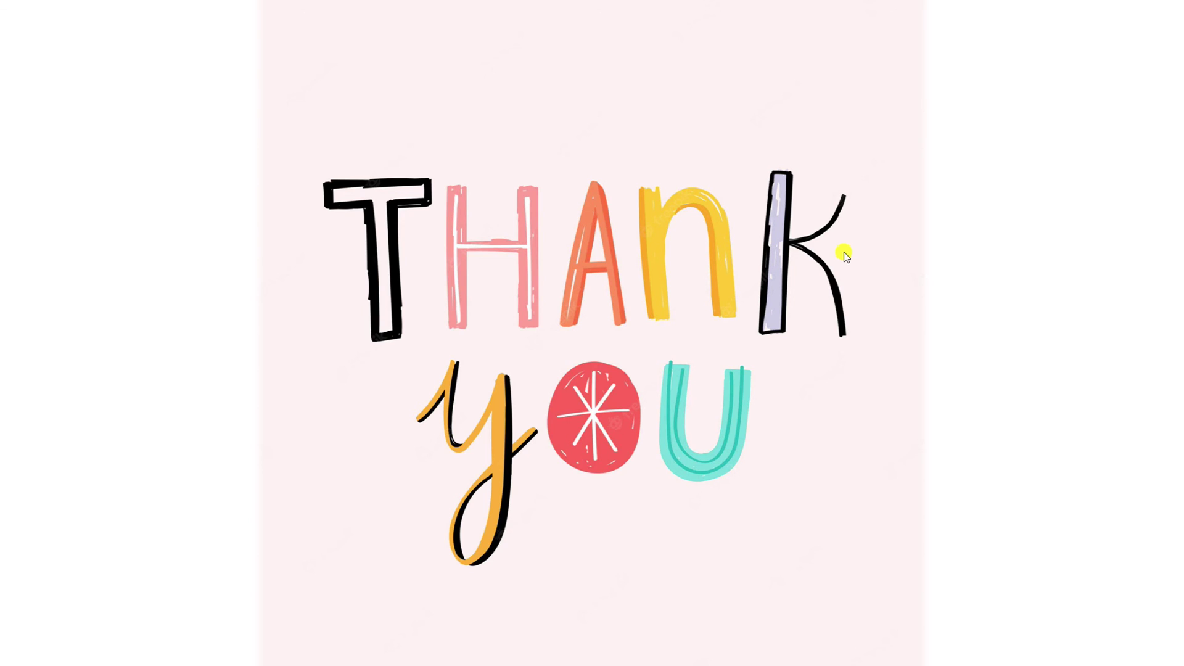
key(Escape)
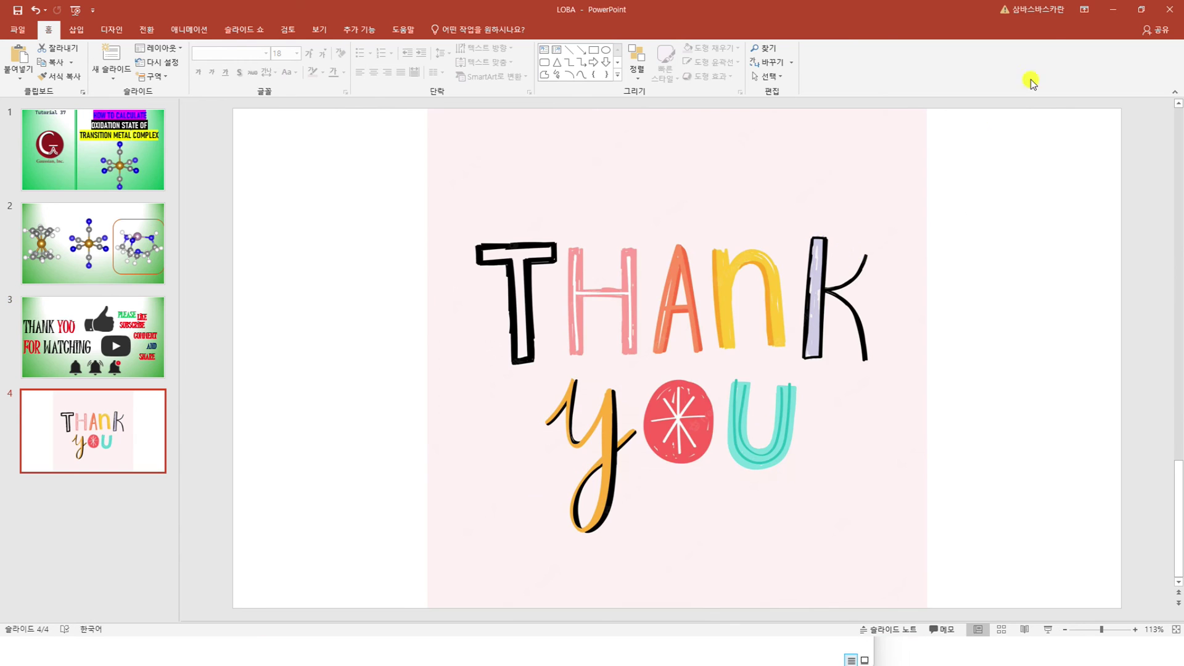
click(1108, 9)
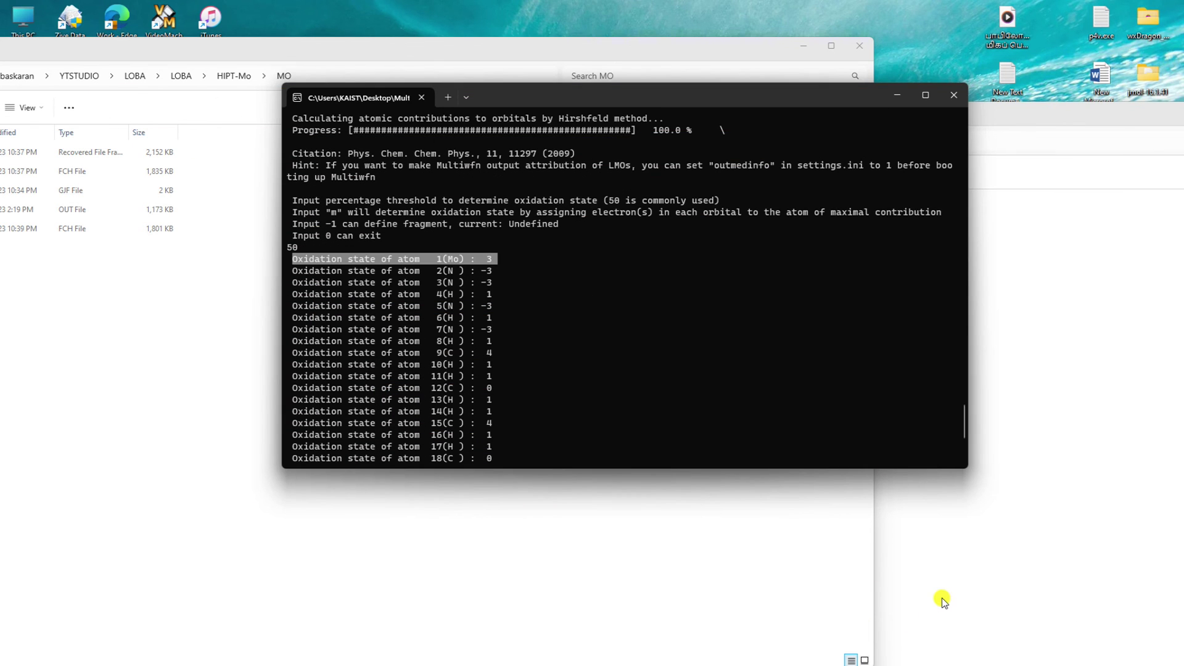
- Minimize the MO and Multiwfn_3.8_dev_bin_Win64 folder windows and bring up the screen recorder's controls
click(941, 594)
click(804, 46)
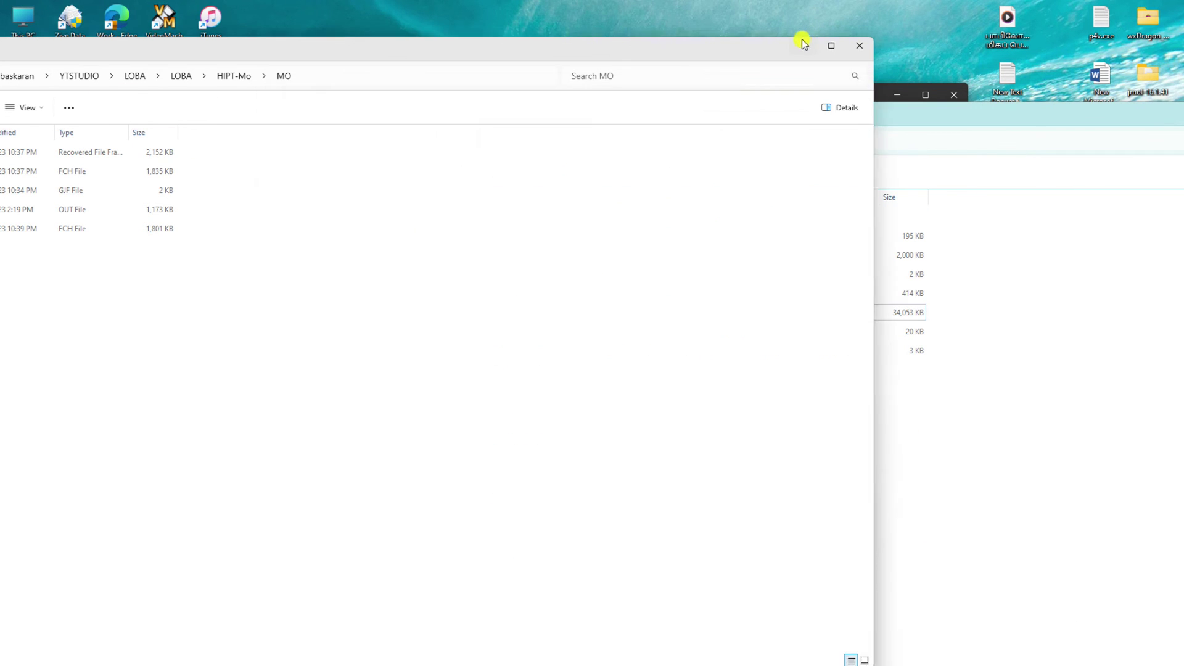
drag(974, 102, 793, 138)
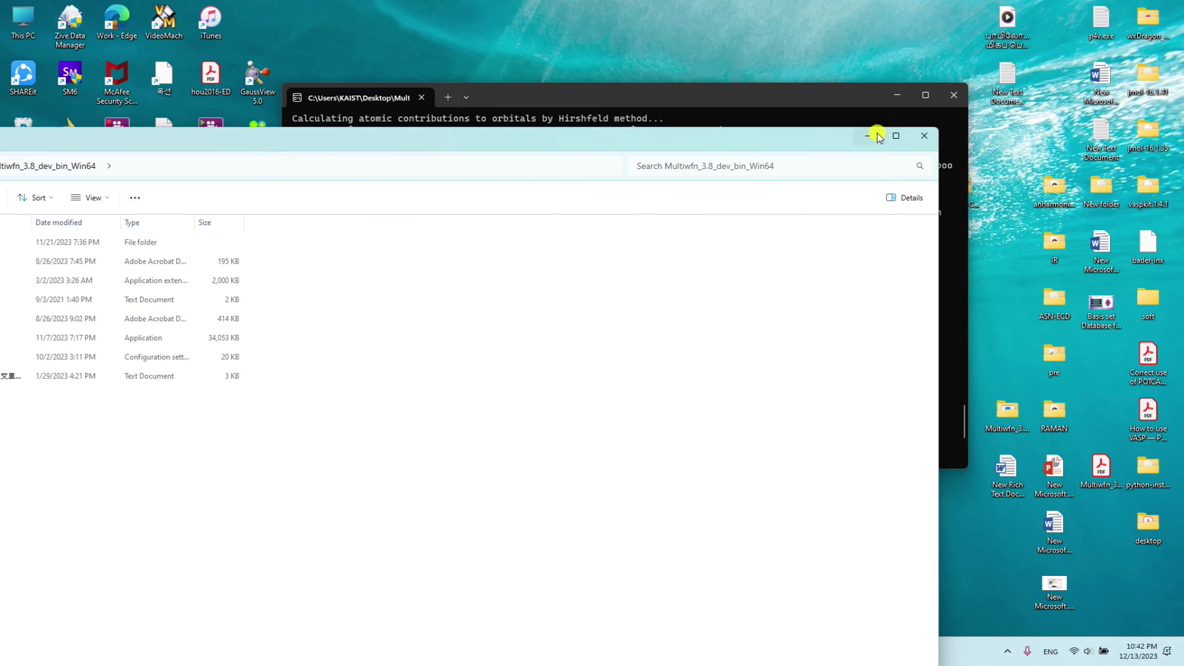
click(873, 135)
click(756, 651)
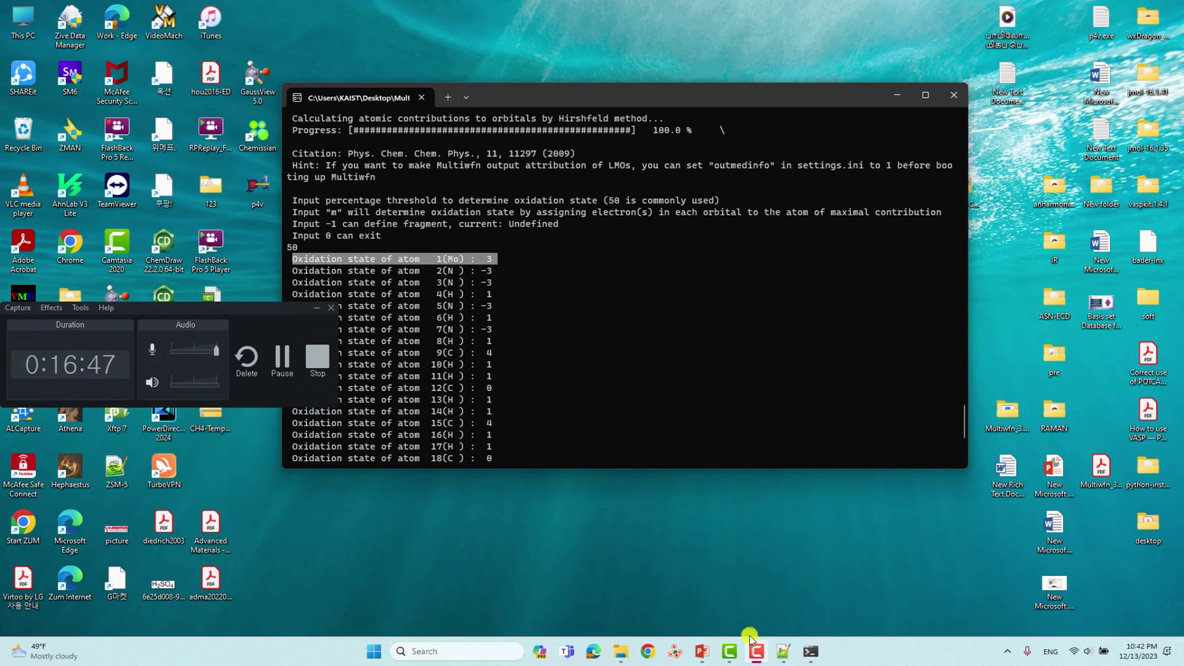